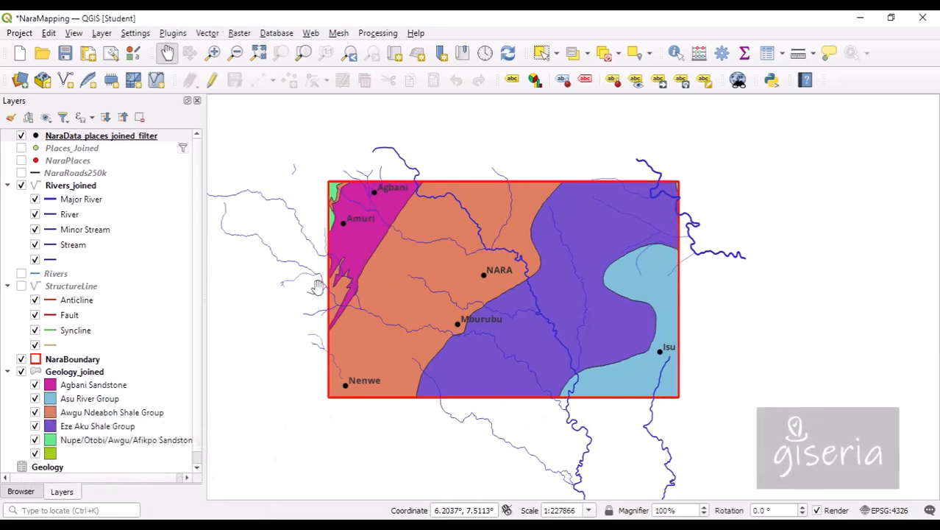
Step: Examine the vector geology, river and place layers of the map around NARA at closer scales
{"action": "scroll", "coordinate": [320, 296], "scroll_direction": "up", "scroll_amount": 1}
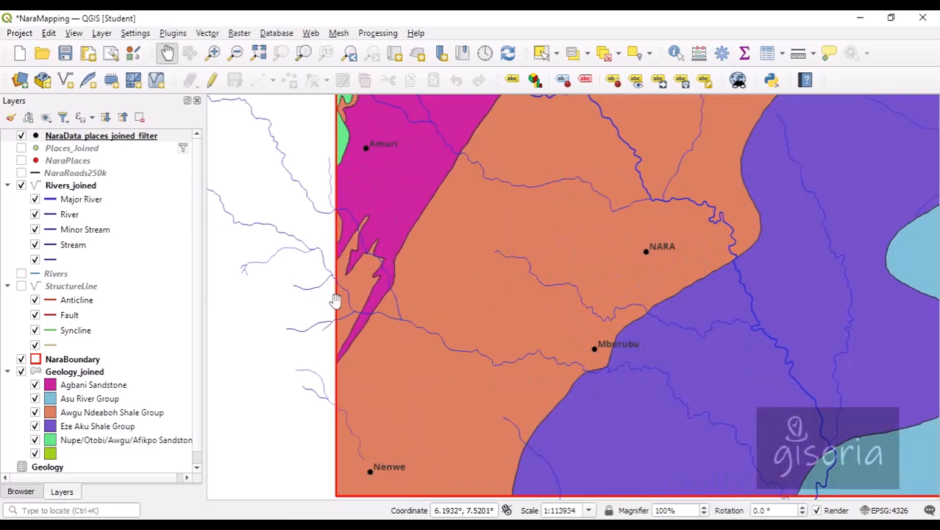
{"action": "scroll", "coordinate": [335, 301], "scroll_direction": "up", "scroll_amount": 3}
{"action": "scroll", "coordinate": [335, 301], "scroll_direction": "down", "scroll_amount": 2}
{"action": "left_click_drag", "start_coordinate": [753, 300], "coordinate": [549, 361]}
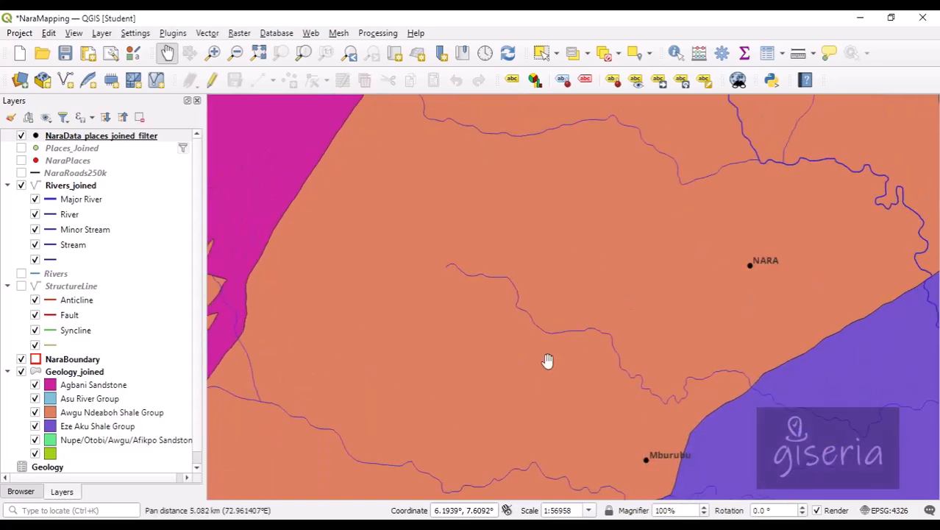
{"action": "left_click_drag", "start_coordinate": [858, 303], "coordinate": [667, 340]}
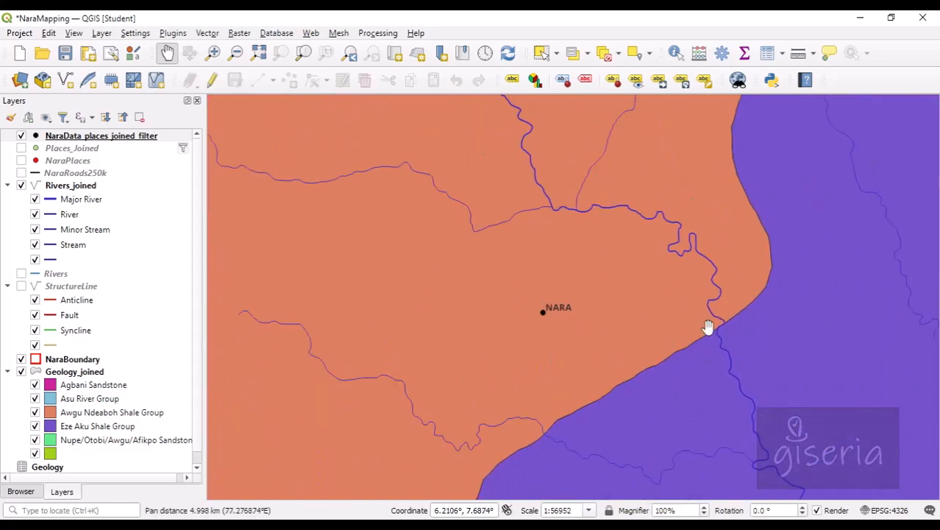
{"action": "scroll", "coordinate": [691, 298], "scroll_direction": "down", "scroll_amount": 1}
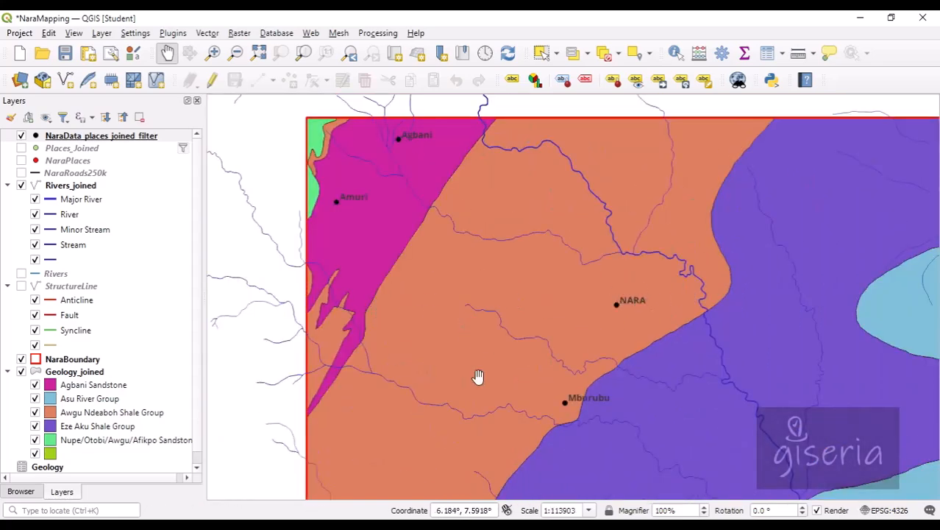
{"action": "left_click_drag", "start_coordinate": [551, 390], "coordinate": [456, 364]}
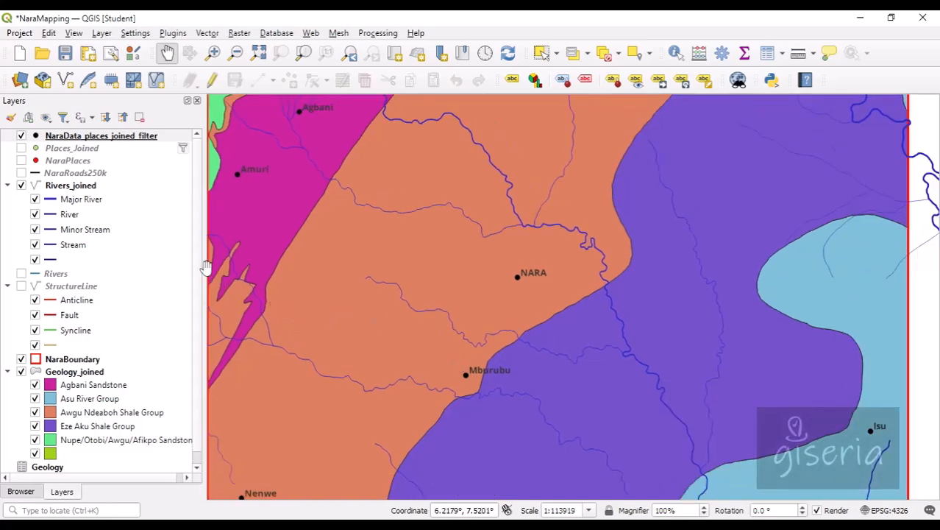
Step: Switch to Paint and sketch a black grid of four horizontal and four vertical lines on the canvas
{"action": "left_click", "coordinate": [486, 526]}
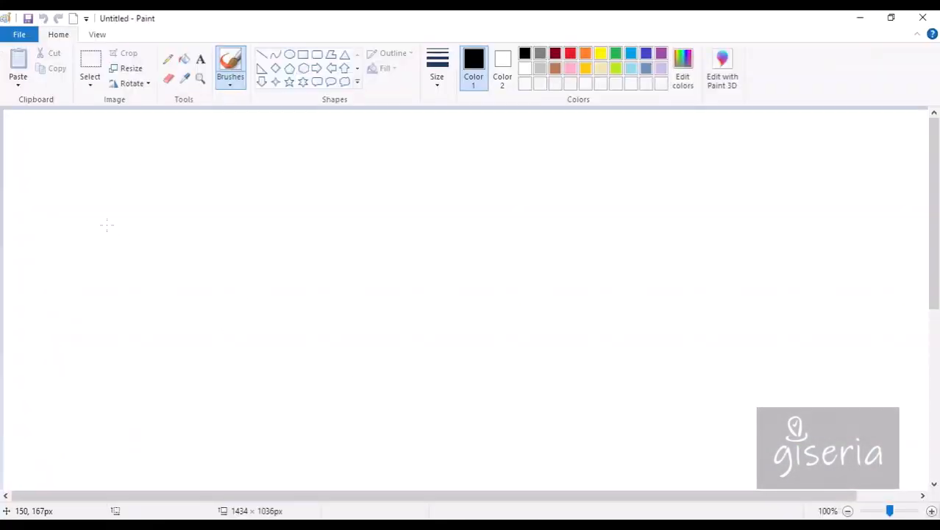
{"action": "left_click_drag", "start_coordinate": [104, 196], "coordinate": [254, 197]}
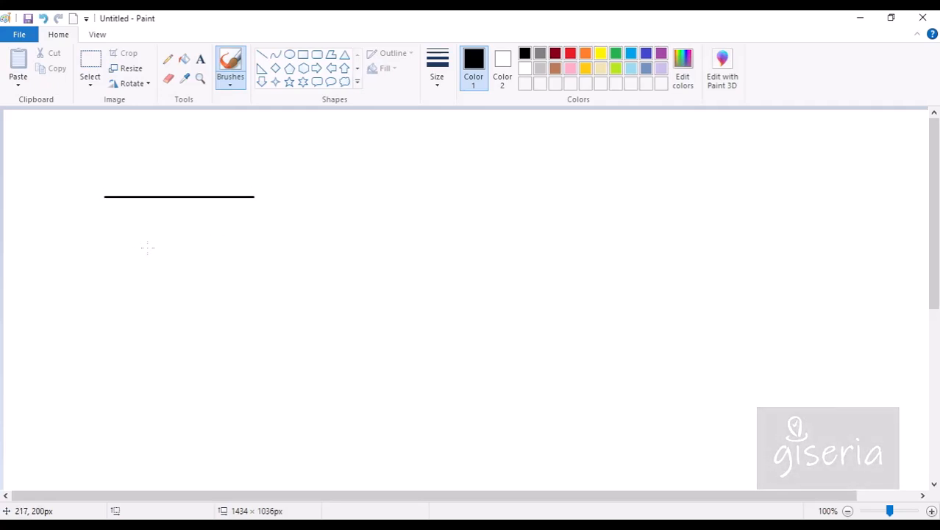
{"action": "left_click_drag", "start_coordinate": [108, 238], "coordinate": [254, 242]}
{"action": "left_click_drag", "start_coordinate": [111, 281], "coordinate": [273, 280]}
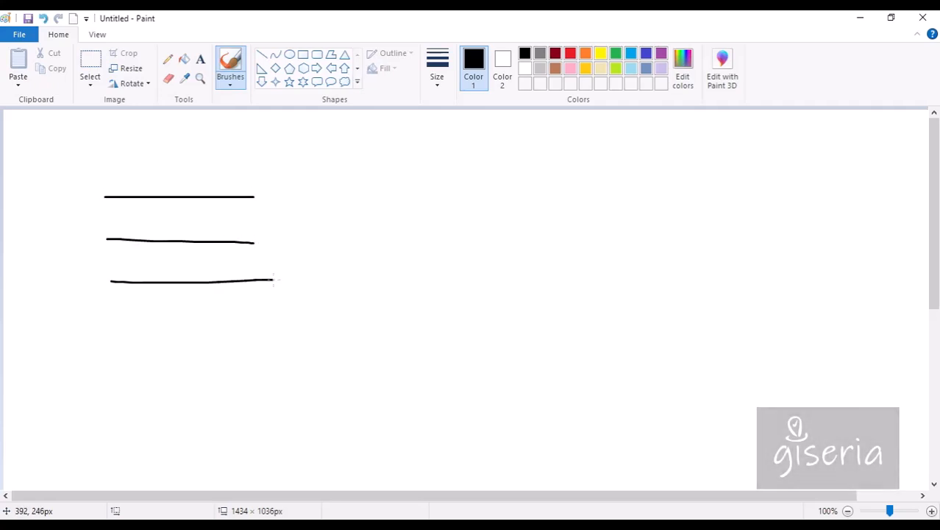
{"action": "left_click_drag", "start_coordinate": [108, 317], "coordinate": [270, 324]}
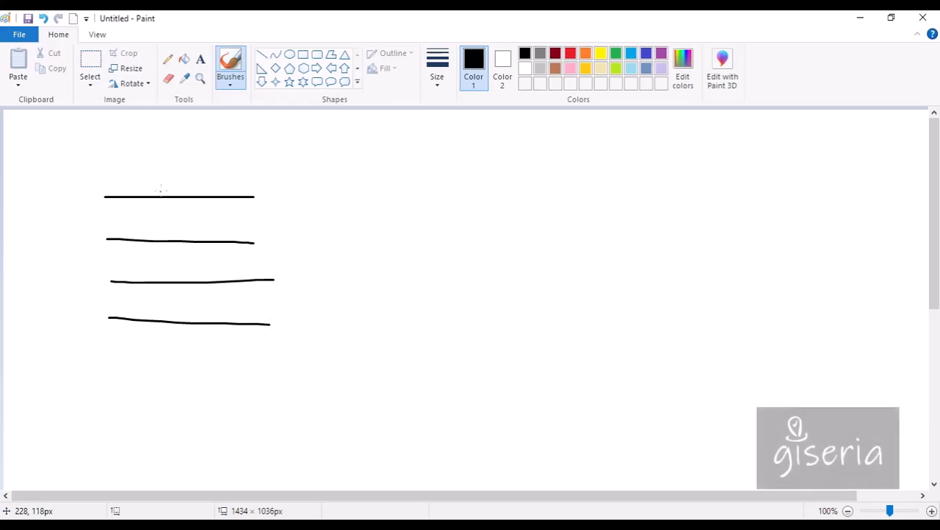
{"action": "left_click_drag", "start_coordinate": [137, 181], "coordinate": [146, 404]}
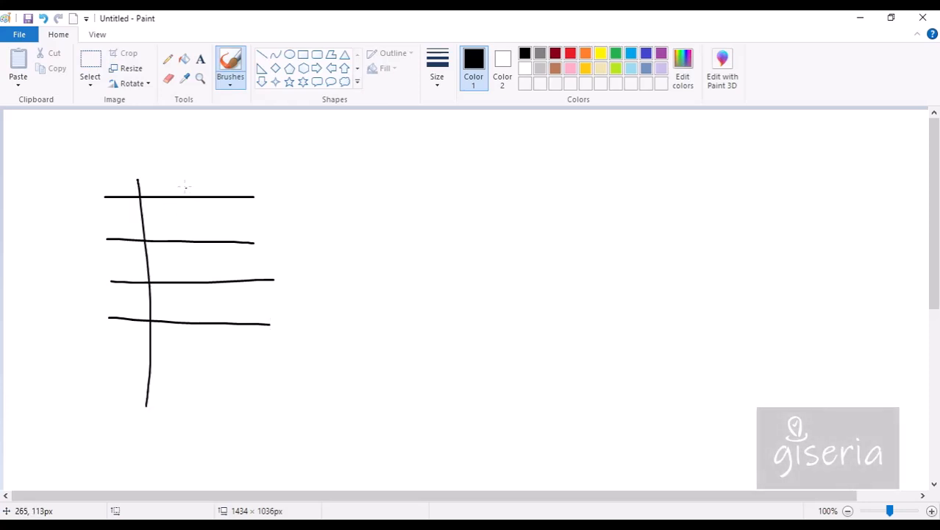
{"action": "left_click_drag", "start_coordinate": [181, 186], "coordinate": [182, 356]}
{"action": "left_click_drag", "start_coordinate": [221, 181], "coordinate": [227, 350]}
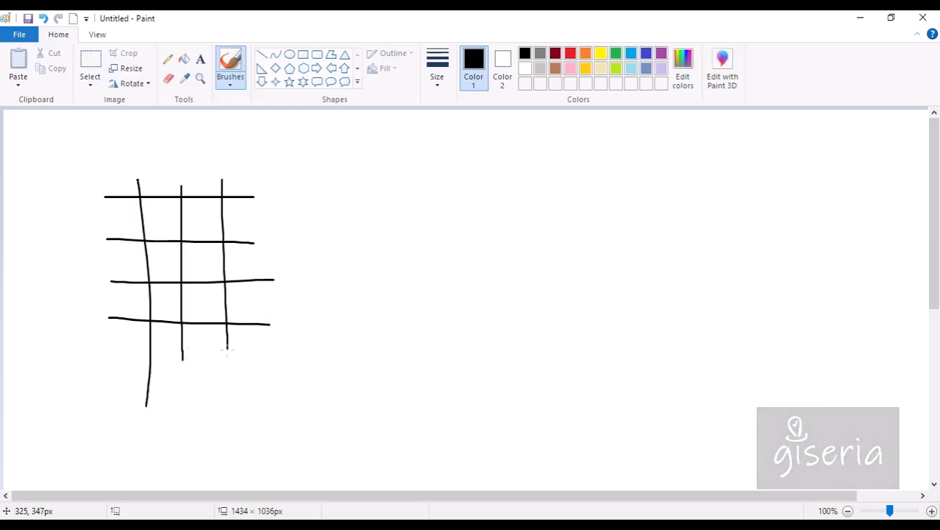
{"action": "left_click_drag", "start_coordinate": [250, 178], "coordinate": [250, 338]}
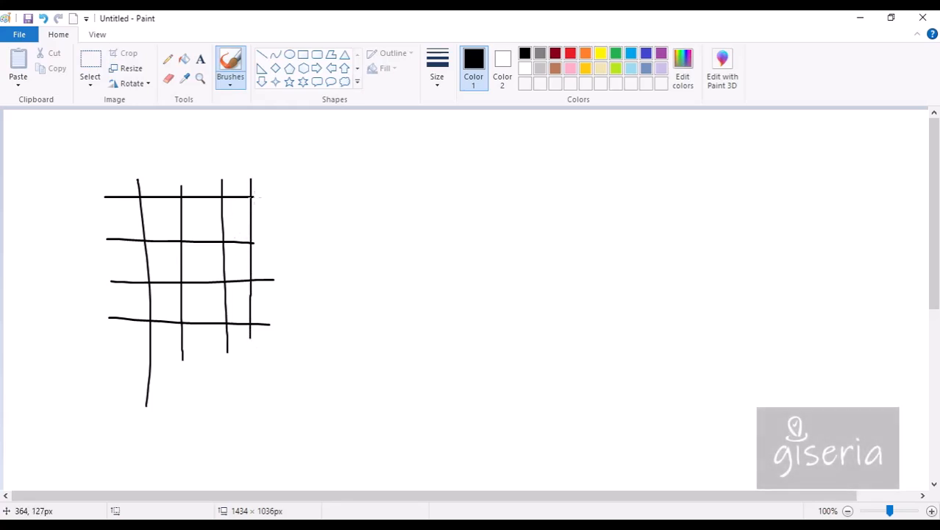
Step: Outline the grid's upper-right cell in red and label it "Cell" in black with a leader line
{"action": "left_click", "coordinate": [570, 55]}
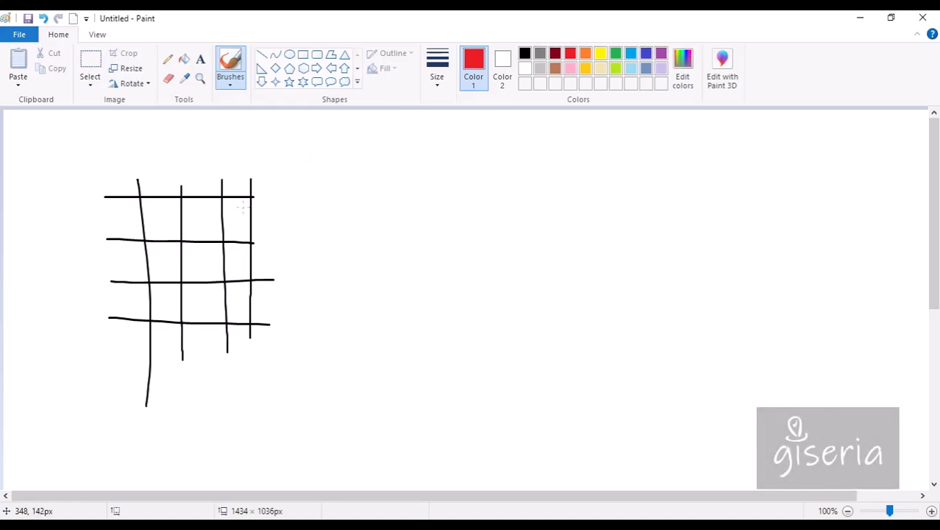
{"action": "mouse_move", "coordinate": [216, 197]}
{"action": "left_mouse_down"}
{"action": "mouse_move", "coordinate": [255, 197]}
{"action": "mouse_move", "coordinate": [254, 243]}
{"action": "mouse_move", "coordinate": [225, 237]}
{"action": "mouse_move", "coordinate": [225, 200]}
{"action": "left_mouse_up"}
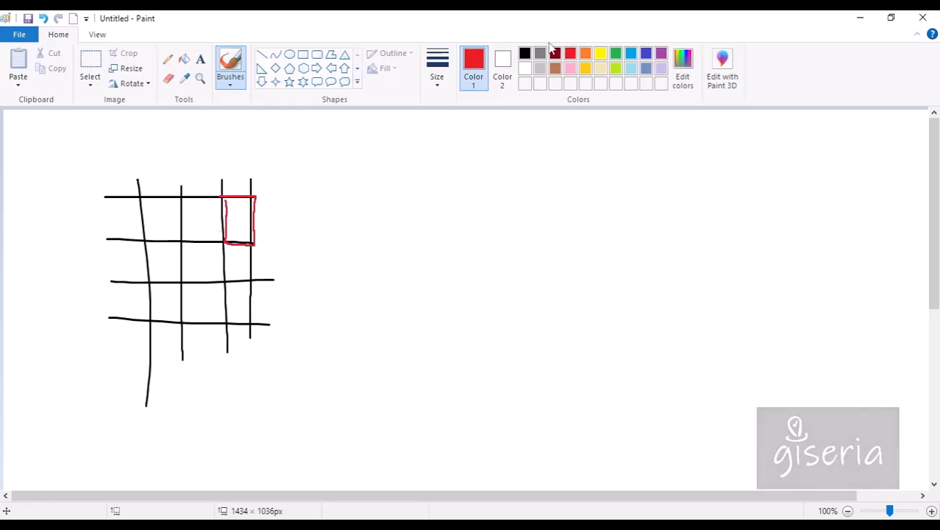
{"action": "left_click", "coordinate": [524, 52]}
{"action": "mouse_move", "coordinate": [243, 207]}
{"action": "left_mouse_down"}
{"action": "mouse_move", "coordinate": [287, 189]}
{"action": "mouse_move", "coordinate": [322, 190]}
{"action": "left_mouse_up"}
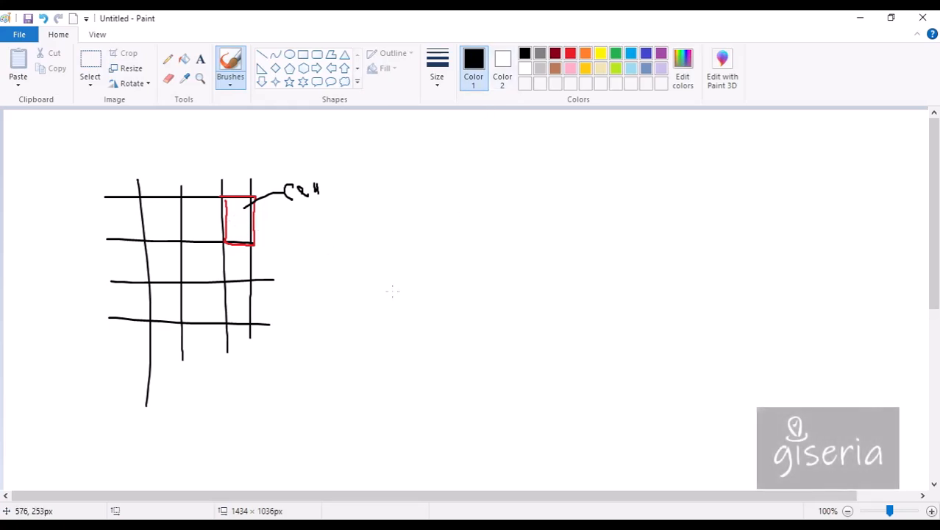
Step: Sketch a small point, a curved line and a rectangle beside the grid in black
{"action": "left_click_drag", "start_coordinate": [440, 282], "coordinate": [439, 288]}
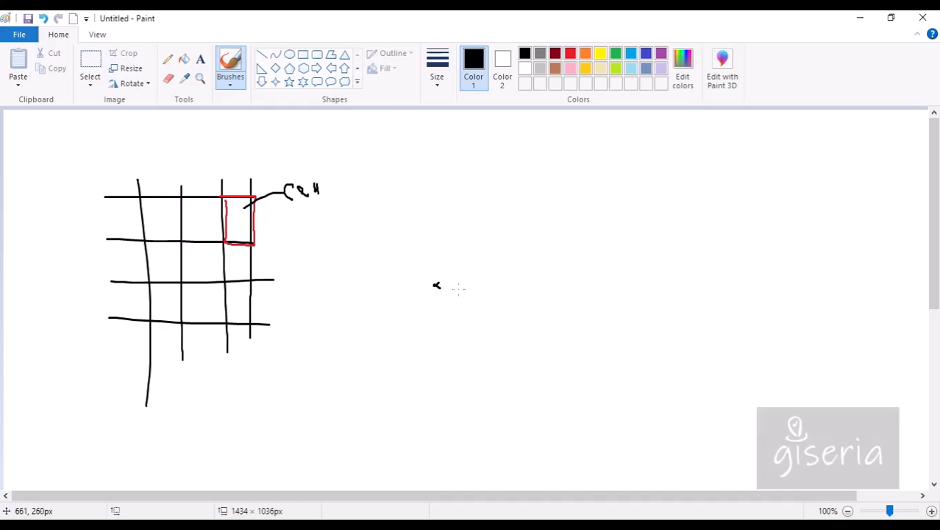
{"action": "mouse_move", "coordinate": [477, 260]}
{"action": "left_mouse_down"}
{"action": "mouse_move", "coordinate": [483, 238]}
{"action": "mouse_move", "coordinate": [740, 164]}
{"action": "left_mouse_up"}
{"action": "left_click_drag", "start_coordinate": [678, 248], "coordinate": [679, 308]}
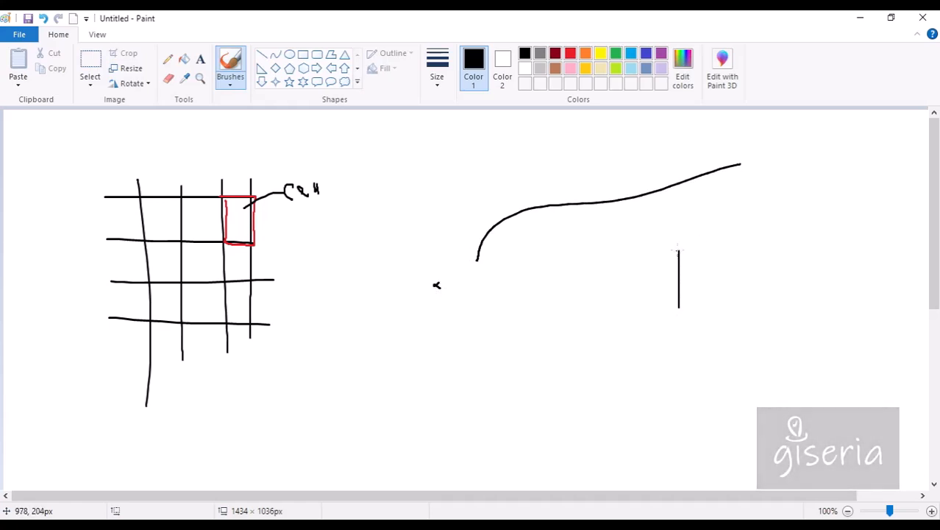
{"action": "mouse_move", "coordinate": [678, 249]}
{"action": "left_mouse_down"}
{"action": "mouse_move", "coordinate": [752, 249]}
{"action": "mouse_move", "coordinate": [753, 311]}
{"action": "mouse_move", "coordinate": [672, 305]}
{"action": "left_mouse_up"}
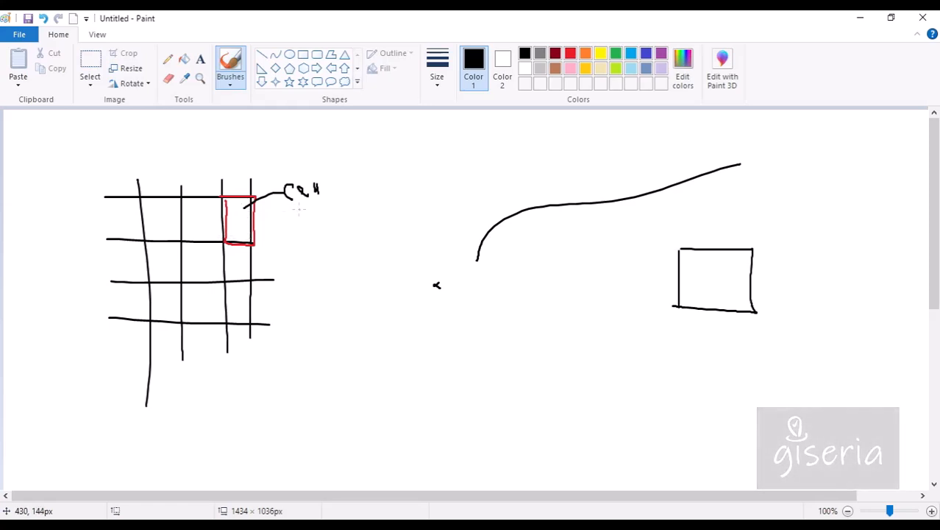
Step: Write "(x,y)" and "cell size" by hand beneath the "Cell" label
{"action": "mouse_move", "coordinate": [299, 209]}
{"action": "left_mouse_down"}
{"action": "mouse_move", "coordinate": [283, 221]}
{"action": "mouse_move", "coordinate": [312, 227]}
{"action": "mouse_move", "coordinate": [301, 220]}
{"action": "mouse_move", "coordinate": [300, 233]}
{"action": "mouse_move", "coordinate": [321, 221]}
{"action": "mouse_move", "coordinate": [324, 242]}
{"action": "left_mouse_up"}
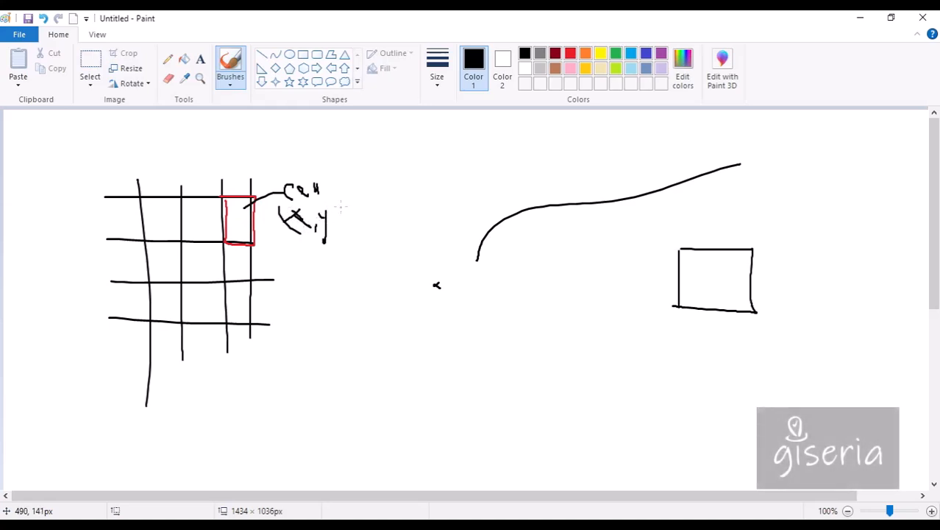
{"action": "left_click_drag", "start_coordinate": [335, 201], "coordinate": [342, 229]}
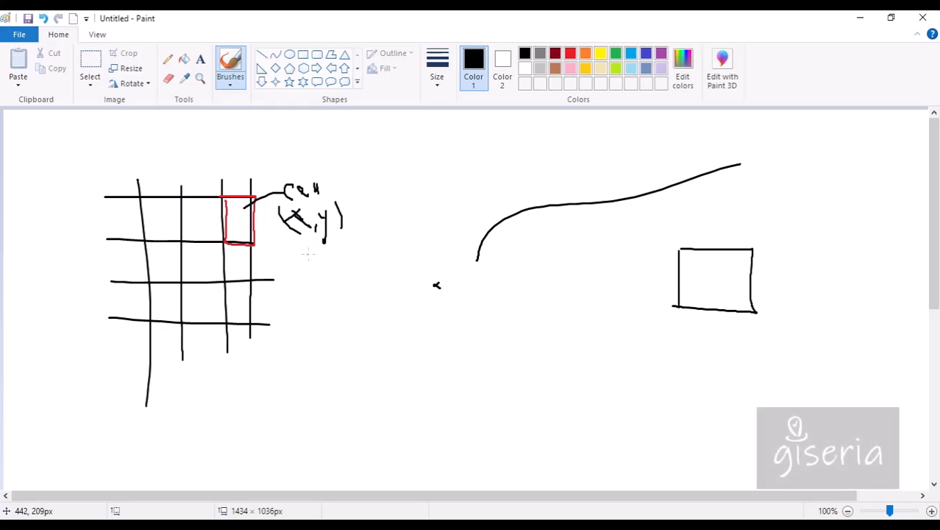
{"action": "mouse_move", "coordinate": [321, 251]}
{"action": "left_mouse_down"}
{"action": "mouse_move", "coordinate": [317, 263]}
{"action": "mouse_move", "coordinate": [387, 262]}
{"action": "left_mouse_up"}
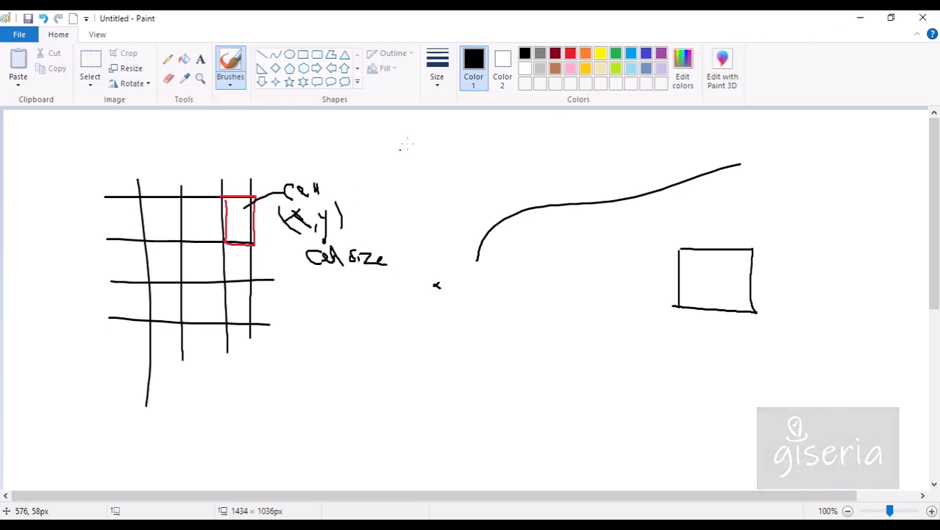
Step: Switch to QGIS and look over the map's northwest corner around Agbani and Amuri
{"action": "left_click", "coordinate": [860, 18]}
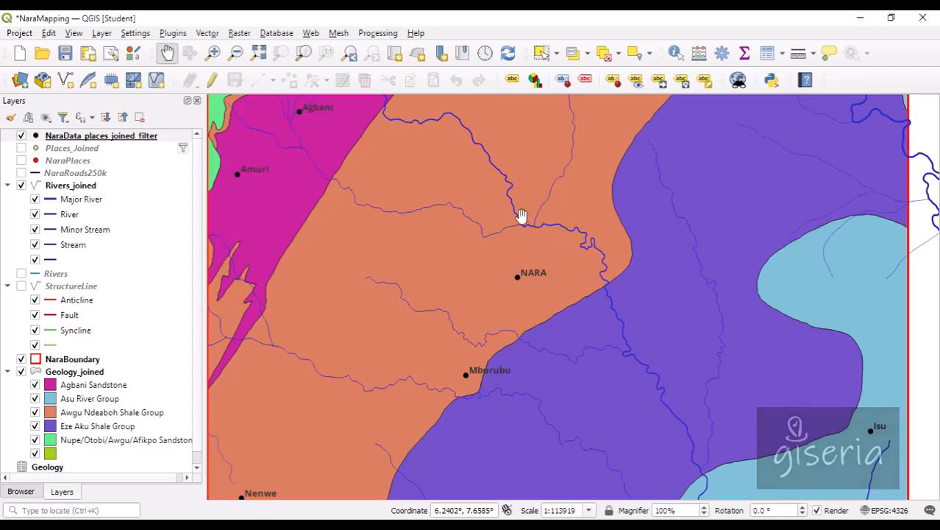
{"action": "left_click_drag", "start_coordinate": [346, 224], "coordinate": [474, 292]}
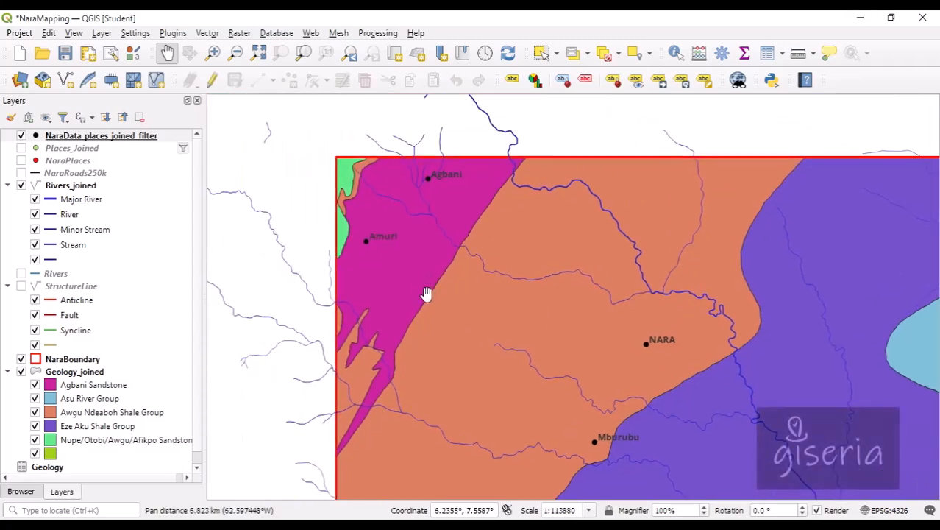
Step: Switch back to Paint and handwrite "Extent" with a short second word beneath it, above the curved line
{"action": "left_click", "coordinate": [463, 526]}
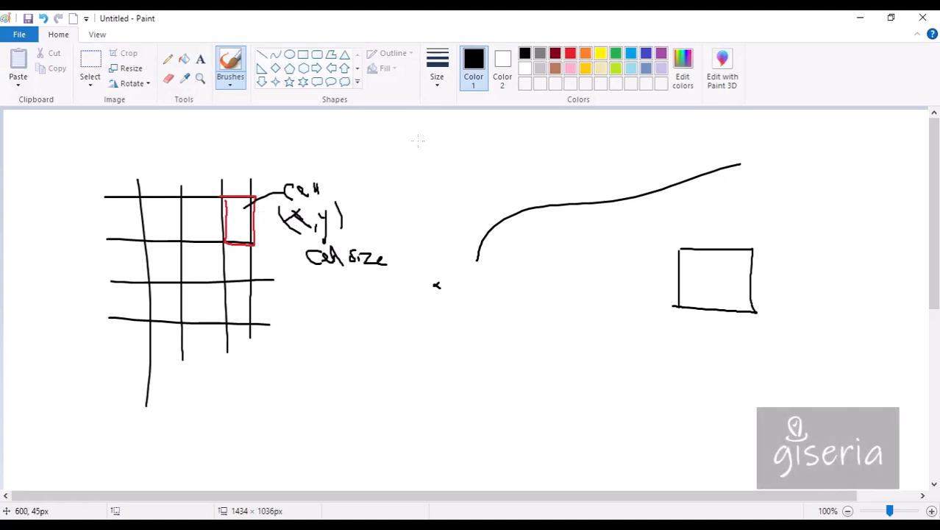
{"action": "left_click_drag", "start_coordinate": [403, 140], "coordinate": [424, 157]}
{"action": "mouse_move", "coordinate": [423, 149]}
{"action": "left_mouse_down"}
{"action": "mouse_move", "coordinate": [412, 157]}
{"action": "mouse_move", "coordinate": [432, 166]}
{"action": "mouse_move", "coordinate": [440, 157]}
{"action": "left_mouse_up"}
{"action": "left_click_drag", "start_coordinate": [443, 159], "coordinate": [462, 168]}
{"action": "left_click_drag", "start_coordinate": [459, 150], "coordinate": [491, 150]}
{"action": "mouse_move", "coordinate": [434, 173]}
{"action": "left_mouse_down"}
{"action": "mouse_move", "coordinate": [432, 199]}
{"action": "mouse_move", "coordinate": [441, 185]}
{"action": "mouse_move", "coordinate": [458, 194]}
{"action": "left_mouse_up"}
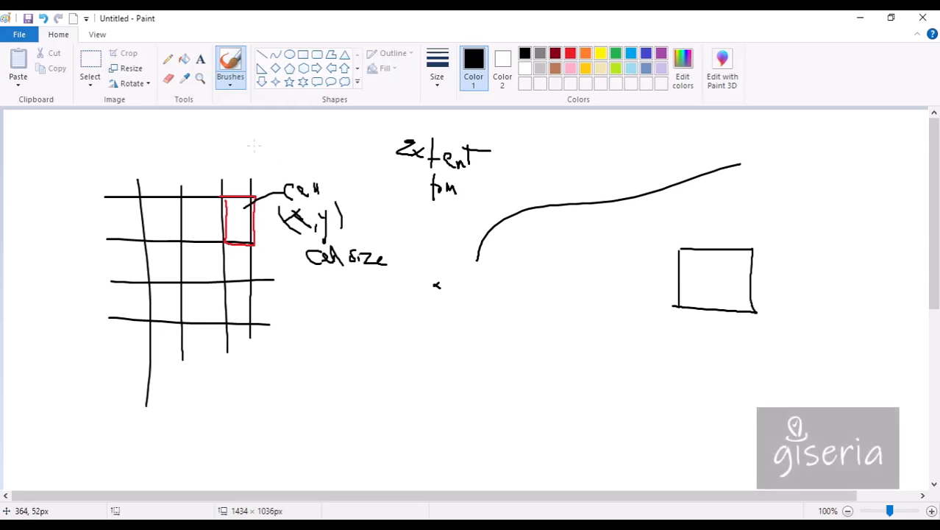
Step: Write "value" above the grid and "radius" beside the Extent note, joined by a connecting stroke
{"action": "left_click_drag", "start_coordinate": [253, 141], "coordinate": [311, 153]}
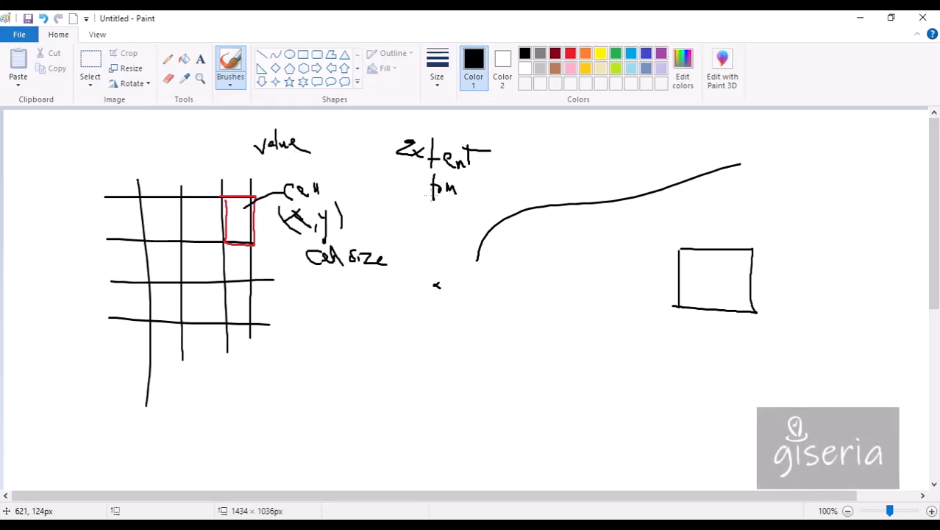
{"action": "mouse_move", "coordinate": [465, 188]}
{"action": "left_mouse_down"}
{"action": "mouse_move", "coordinate": [505, 163]}
{"action": "mouse_move", "coordinate": [503, 172]}
{"action": "mouse_move", "coordinate": [534, 165]}
{"action": "mouse_move", "coordinate": [523, 165]}
{"action": "left_mouse_up"}
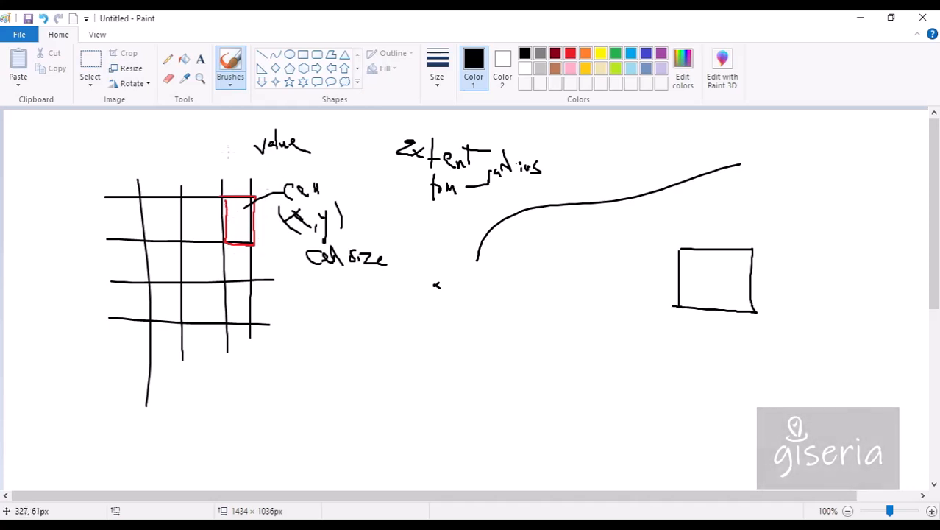
{"action": "left_click_drag", "start_coordinate": [306, 144], "coordinate": [383, 135]}
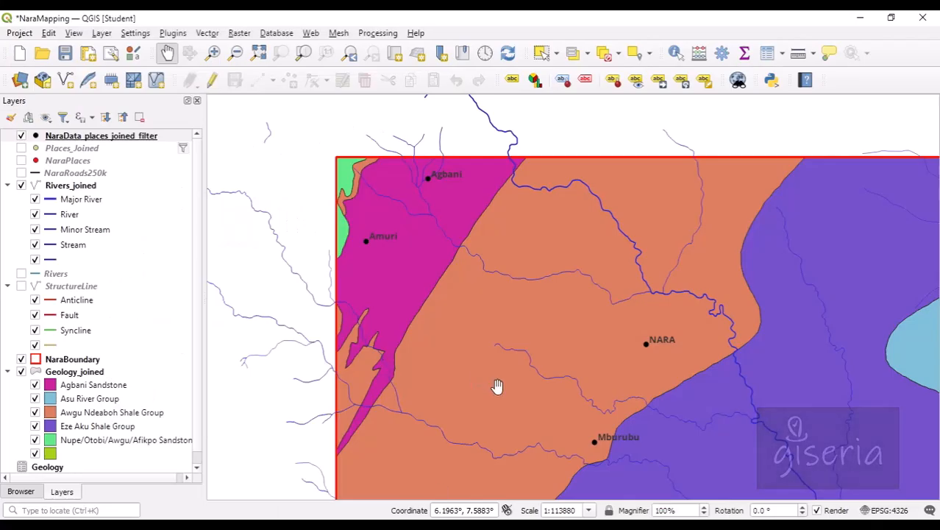
Step: In QGIS, add NaraElevation.tif from the elevation folder to the project as a layer
{"action": "left_click_drag", "start_coordinate": [497, 386], "coordinate": [458, 267]}
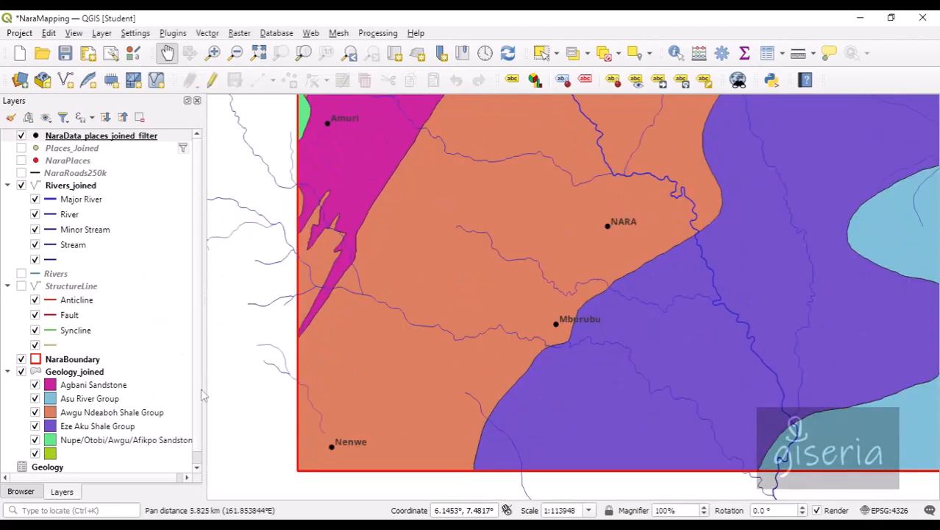
{"action": "scroll", "coordinate": [204, 395], "scroll_direction": "down", "scroll_amount": 1}
{"action": "left_click", "coordinate": [22, 493]}
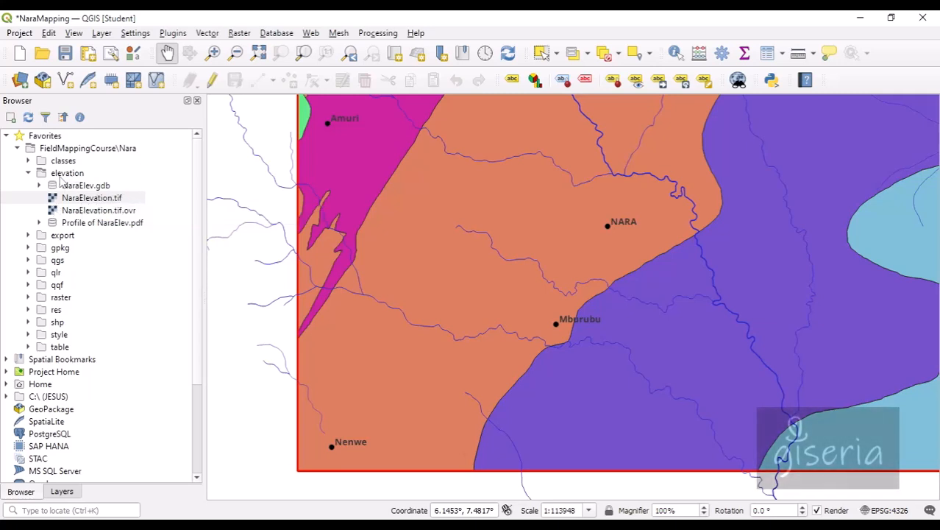
{"action": "right_click", "coordinate": [95, 205]}
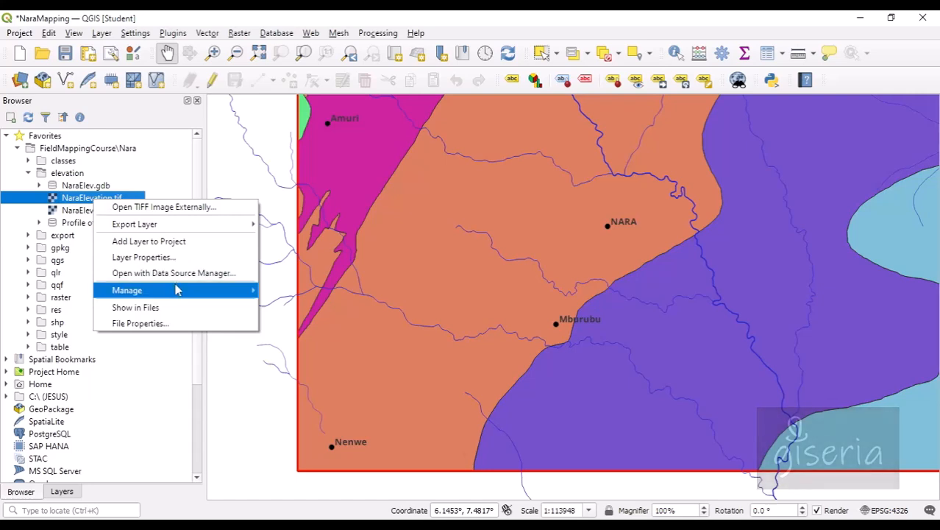
{"action": "left_click", "coordinate": [170, 246]}
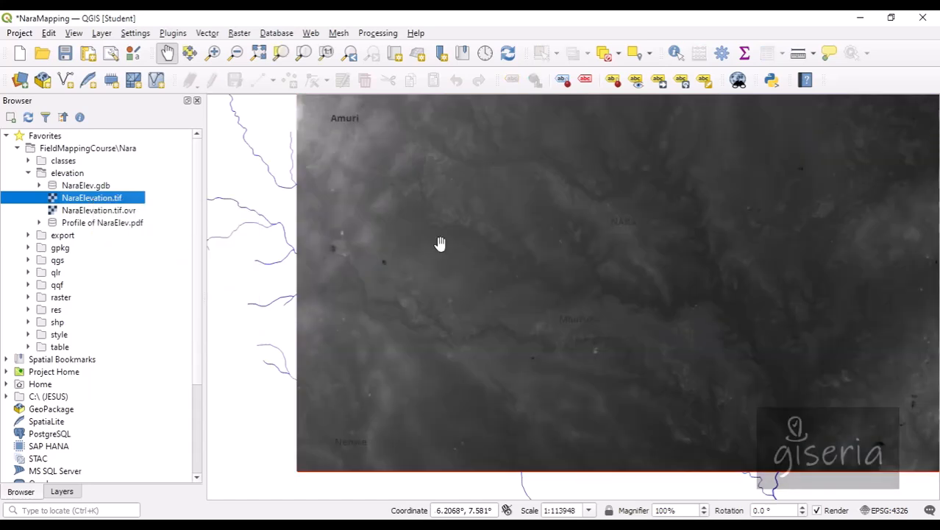
Step: Show the project's layer list and examine the NaraElevation raster across the whole Nara boundary
{"action": "left_click", "coordinate": [65, 493]}
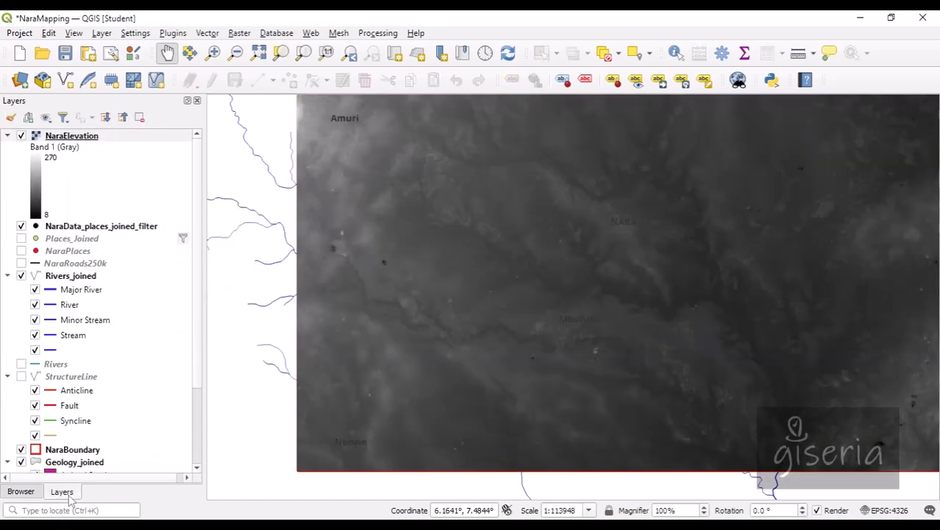
{"action": "left_click_drag", "start_coordinate": [513, 203], "coordinate": [350, 219]}
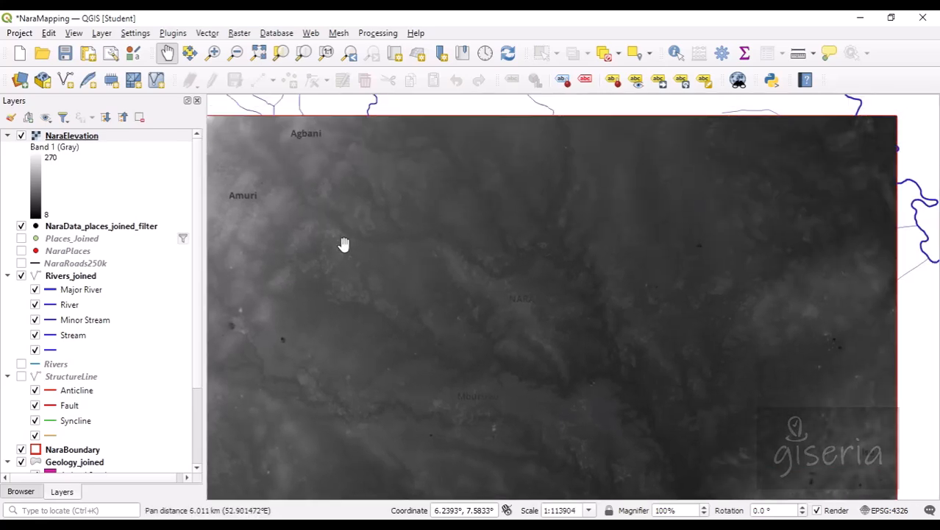
{"action": "scroll", "coordinate": [343, 247], "scroll_direction": "down", "scroll_amount": 1}
{"action": "left_click_drag", "start_coordinate": [339, 265], "coordinate": [352, 234]}
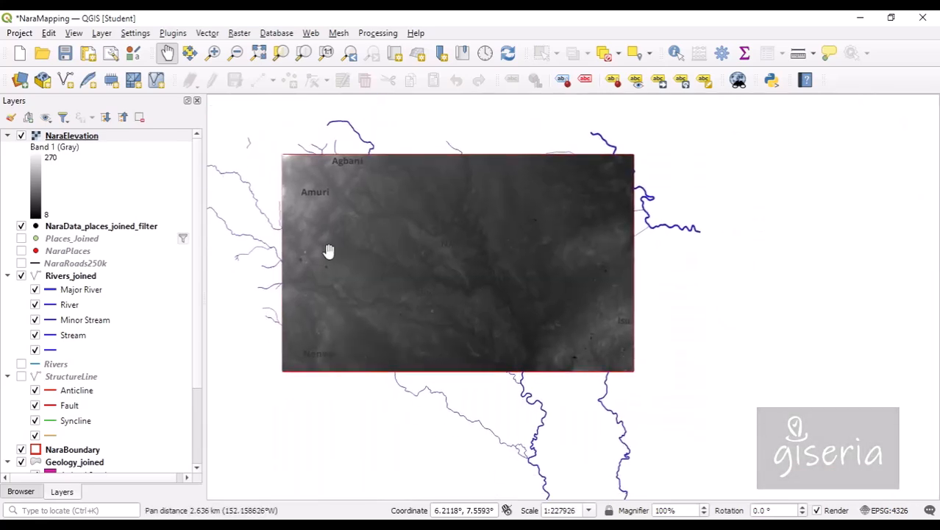
Step: Move the NaraElevation layer to the bottom of the layer order and hide the Geology_joined layer
{"action": "left_click", "coordinate": [72, 136]}
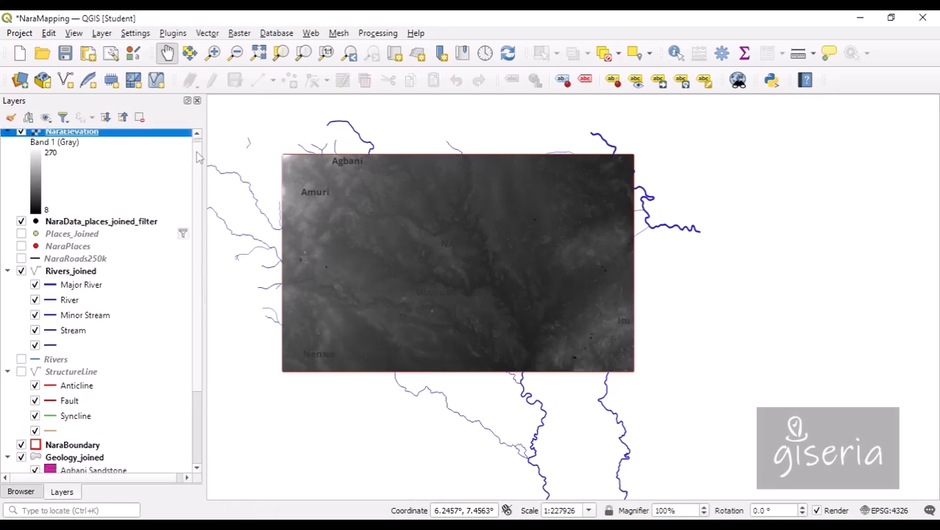
{"action": "right_click", "coordinate": [73, 140]}
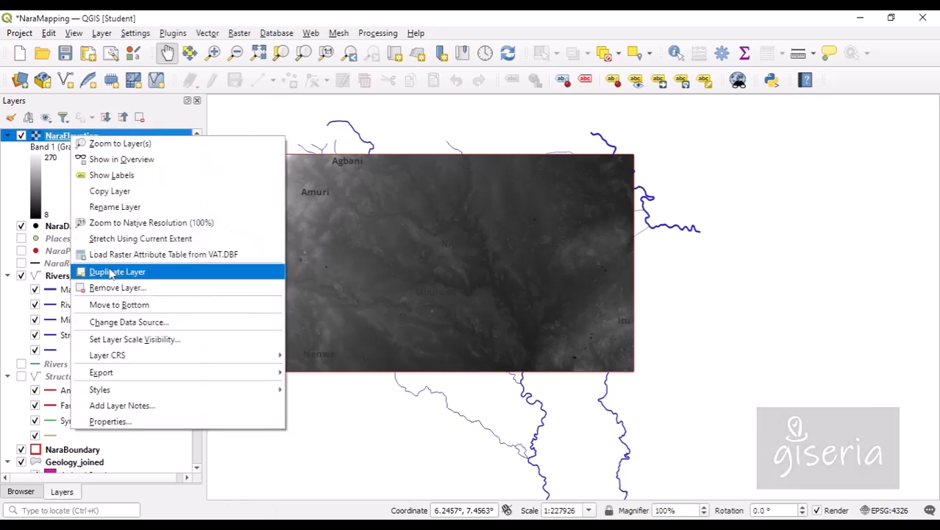
{"action": "left_click", "coordinate": [126, 306]}
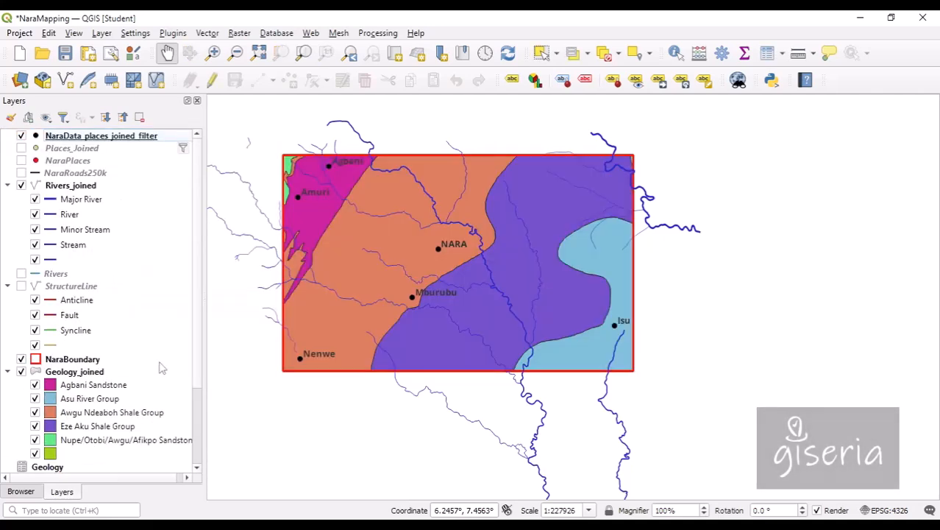
{"action": "left_click_drag", "start_coordinate": [197, 363], "coordinate": [187, 410]}
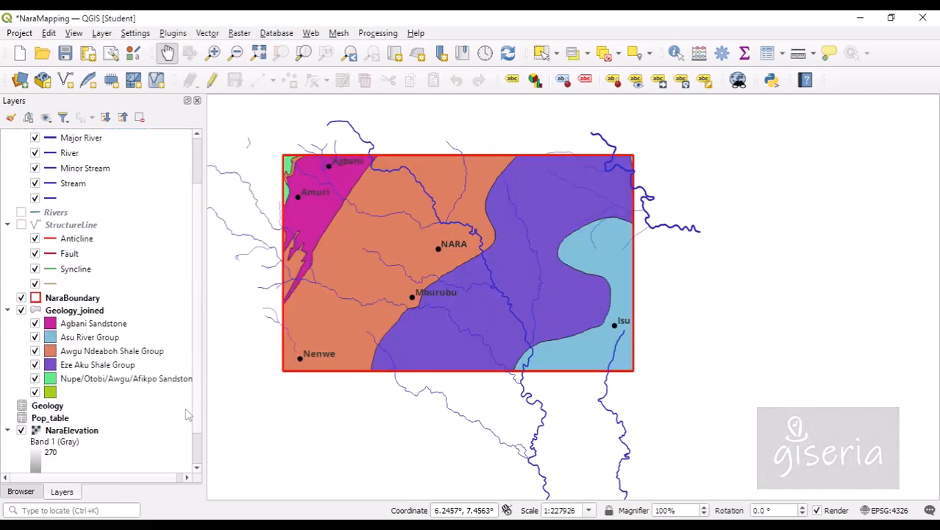
{"action": "left_click", "coordinate": [21, 310]}
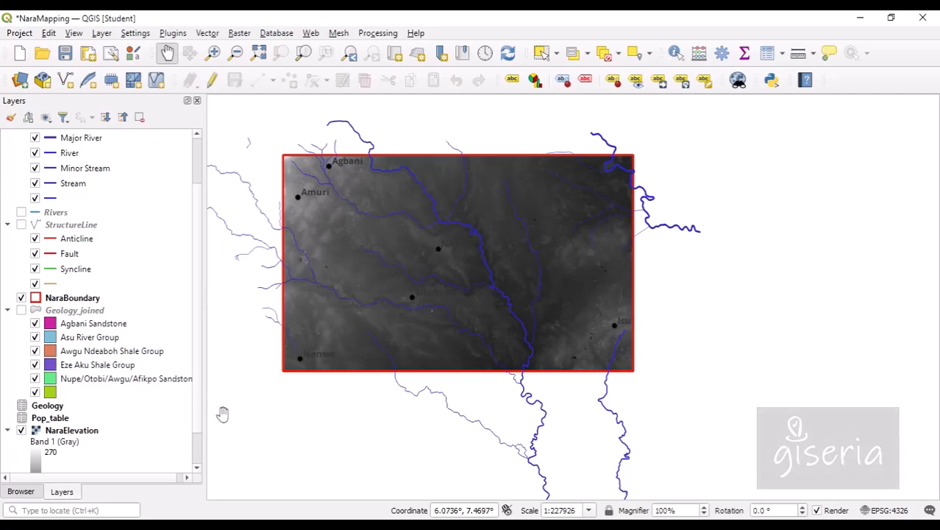
Step: Examine the NaraElevation raster at close range, down to its individual square pixels and their gray shades
{"action": "scroll", "coordinate": [356, 265], "scroll_direction": "up", "scroll_amount": 5}
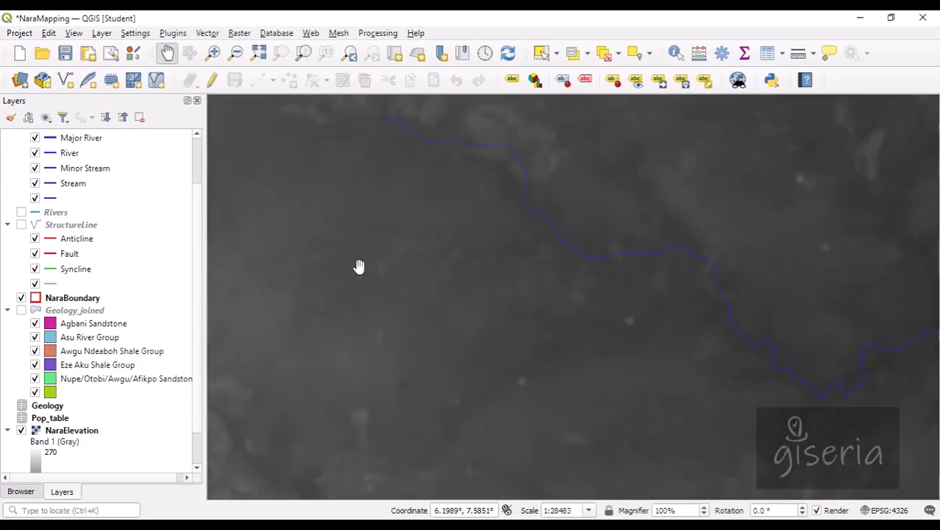
{"action": "left_click_drag", "start_coordinate": [446, 291], "coordinate": [399, 390]}
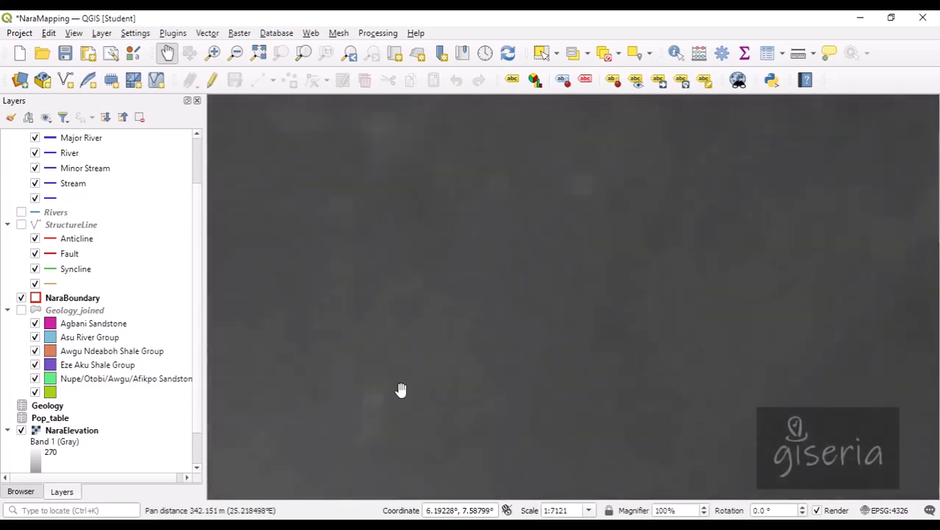
{"action": "scroll", "coordinate": [382, 350], "scroll_direction": "up", "scroll_amount": 3}
{"action": "left_click_drag", "start_coordinate": [356, 213], "coordinate": [506, 465]}
{"action": "left_click_drag", "start_coordinate": [413, 264], "coordinate": [577, 420]}
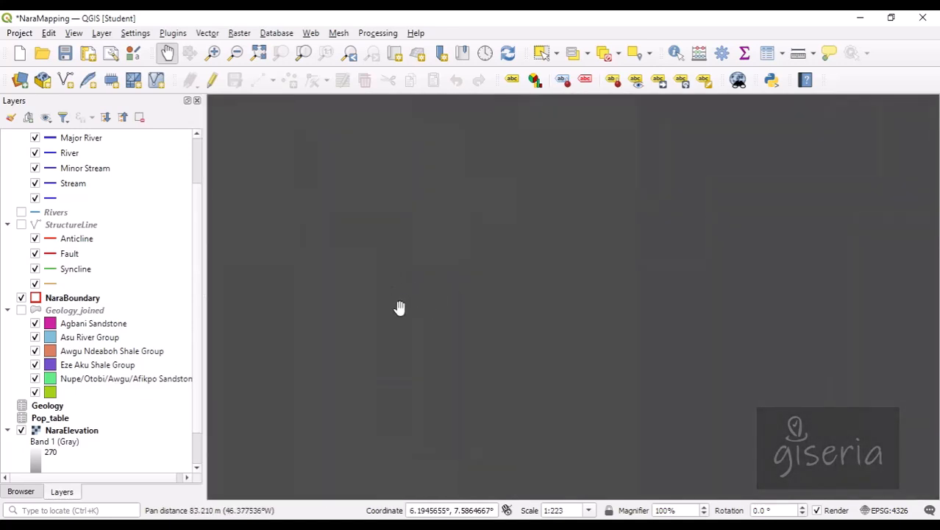
{"action": "scroll", "coordinate": [398, 303], "scroll_direction": "down", "scroll_amount": 1}
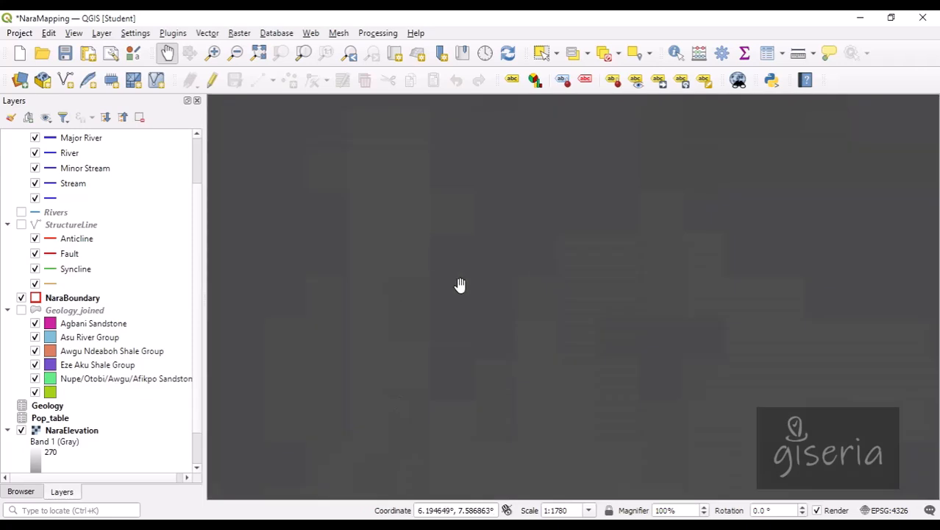
{"action": "left_click_drag", "start_coordinate": [460, 284], "coordinate": [513, 364]}
{"action": "scroll", "coordinate": [479, 321], "scroll_direction": "down", "scroll_amount": 1}
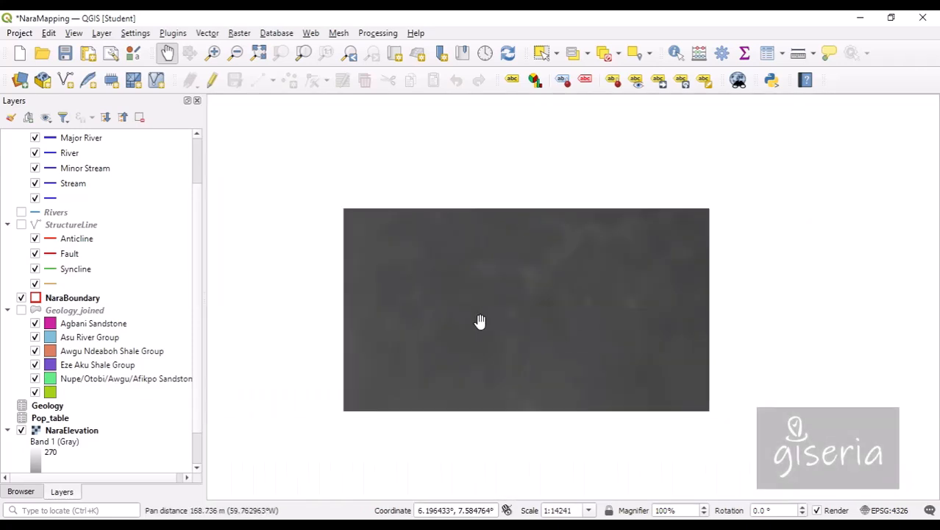
{"action": "scroll", "coordinate": [330, 446], "scroll_direction": "up", "scroll_amount": 1}
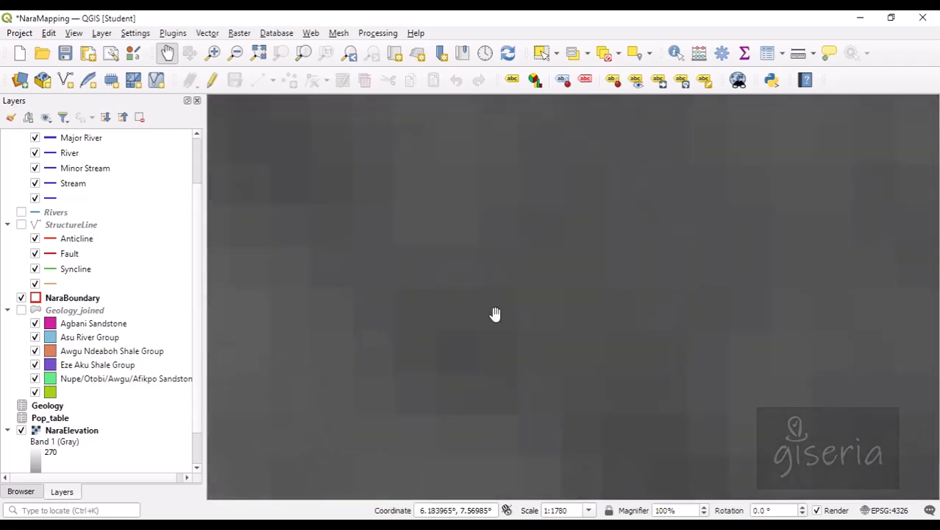
{"action": "scroll", "coordinate": [416, 370], "scroll_direction": "up", "scroll_amount": 2}
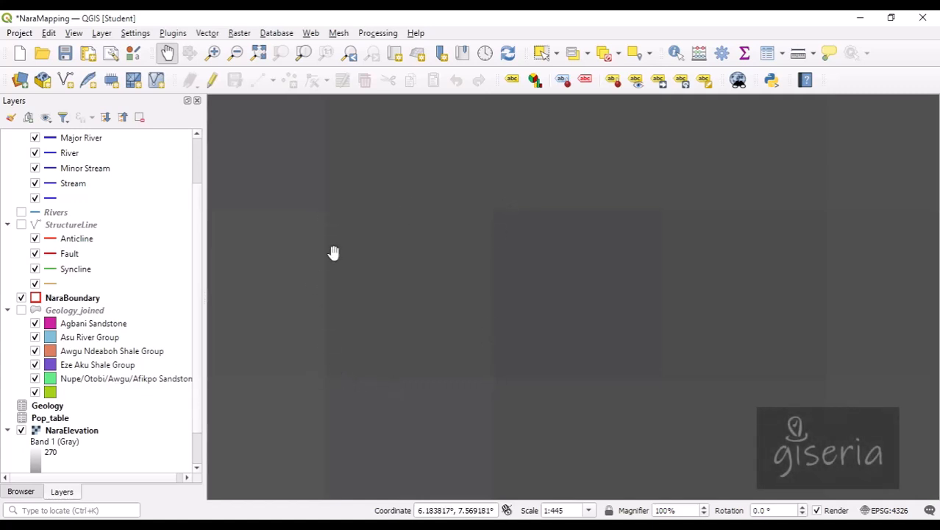
Step: Compare the raster's pixel blocks with its appearance at smaller scales, out to the whole Nara boundary
{"action": "scroll", "coordinate": [443, 297], "scroll_direction": "down", "scroll_amount": 1}
{"action": "scroll", "coordinate": [443, 299], "scroll_direction": "down", "scroll_amount": 2}
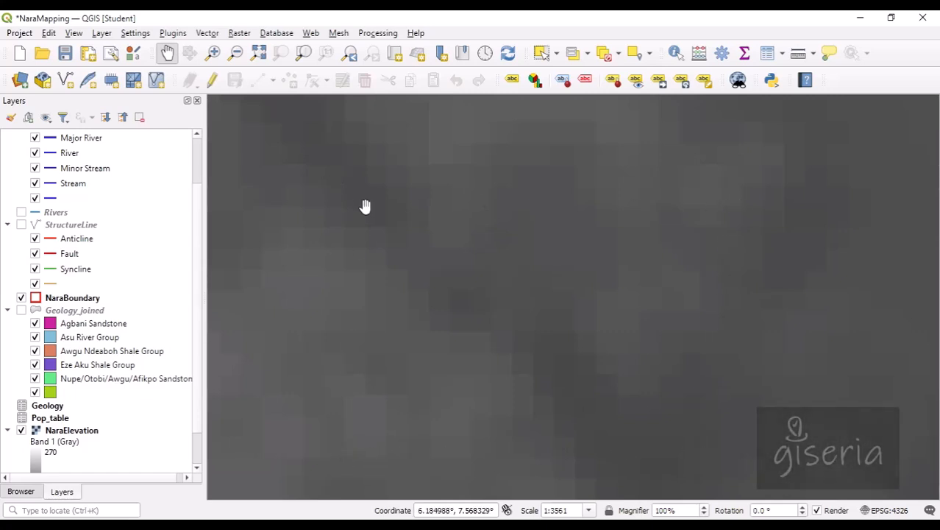
{"action": "scroll", "coordinate": [441, 336], "scroll_direction": "down", "scroll_amount": 4}
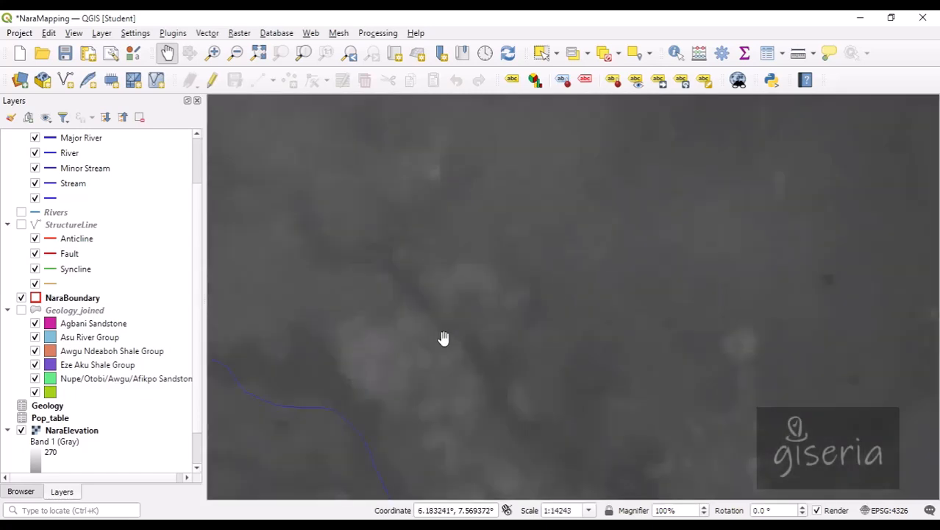
{"action": "scroll", "coordinate": [436, 340], "scroll_direction": "up", "scroll_amount": 1}
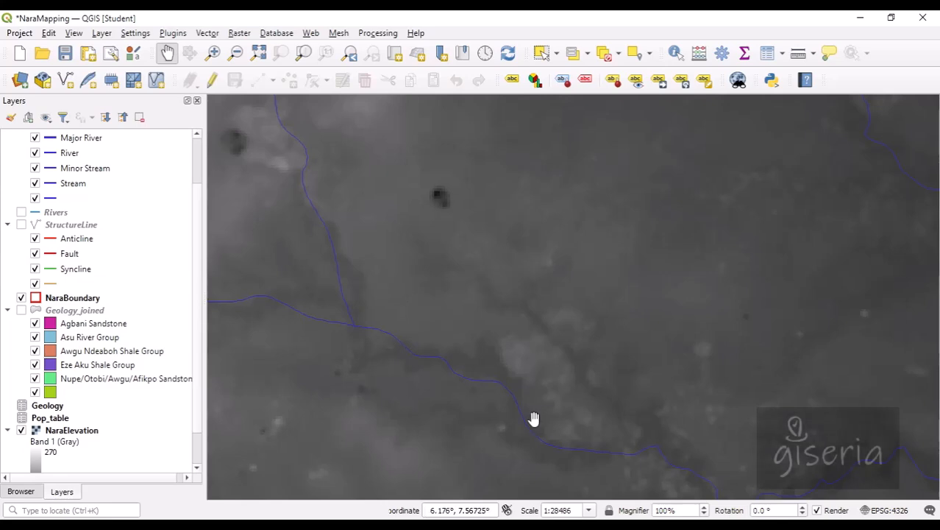
{"action": "scroll", "coordinate": [363, 383], "scroll_direction": "down", "scroll_amount": 2}
{"action": "scroll", "coordinate": [363, 384], "scroll_direction": "down", "scroll_amount": 1}
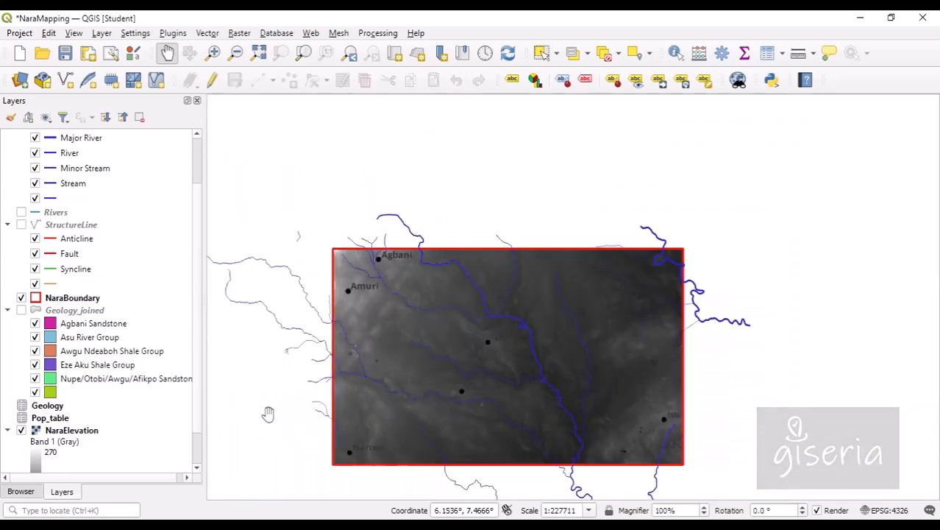
{"action": "left_click_drag", "start_coordinate": [406, 419], "coordinate": [353, 296]}
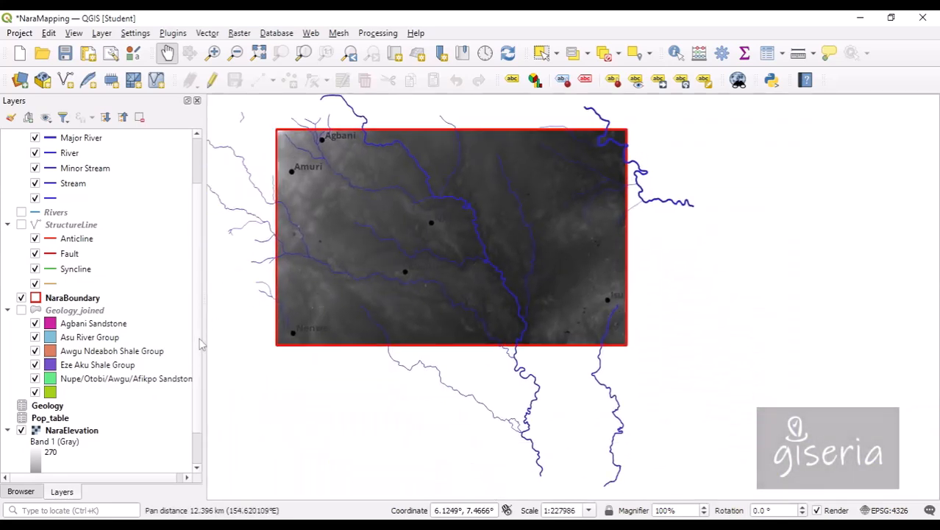
Step: Open the layer styling settings for NaraElevation and widen their panel
{"action": "scroll", "coordinate": [197, 384], "scroll_direction": "down", "scroll_amount": 1}
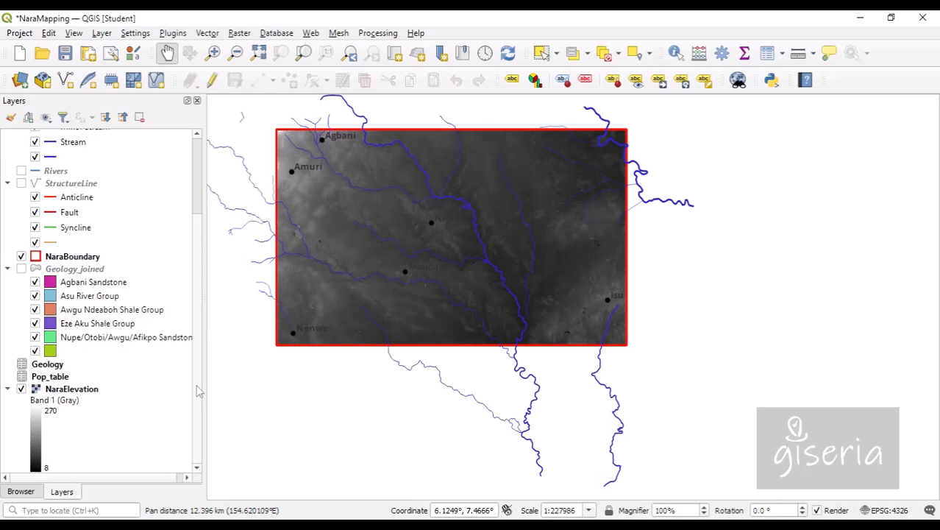
{"action": "left_click", "coordinate": [73, 390]}
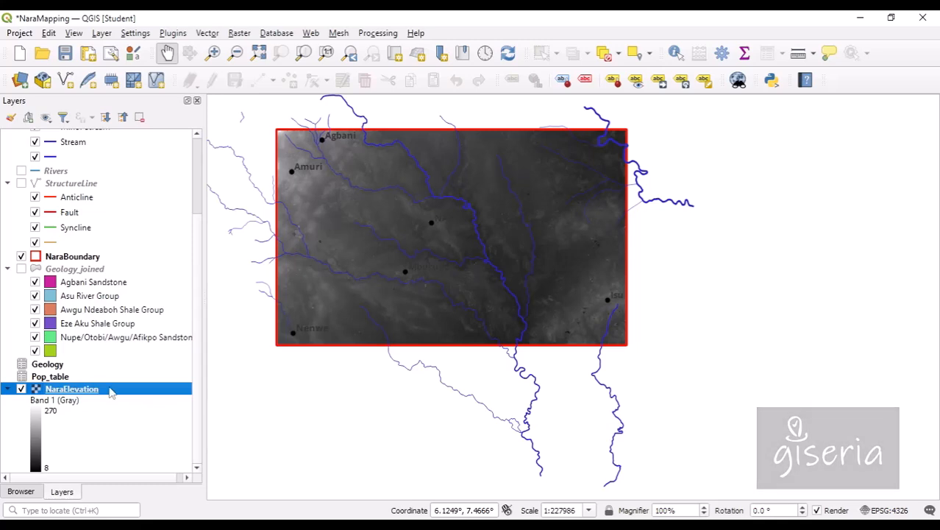
{"action": "left_click", "coordinate": [11, 118]}
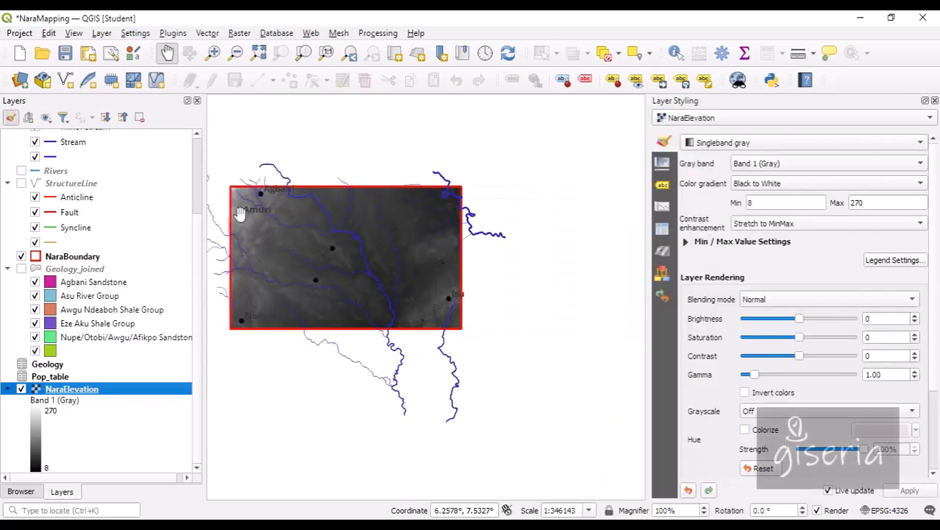
{"action": "left_click_drag", "start_coordinate": [648, 141], "coordinate": [610, 142]}
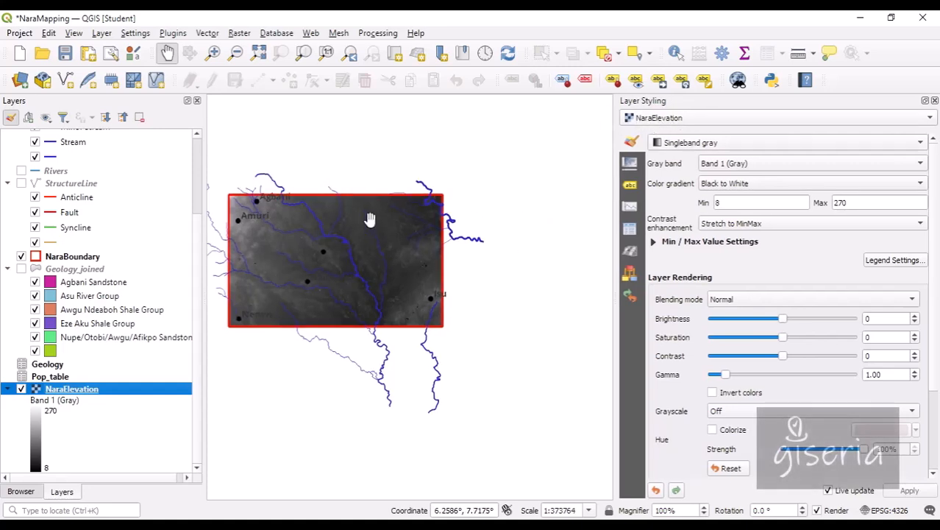
Step: Examine the light and dark tones of NaraElevation across the Nara boundary against its gray band legend
{"action": "left_click_drag", "start_coordinate": [330, 223], "coordinate": [464, 193]}
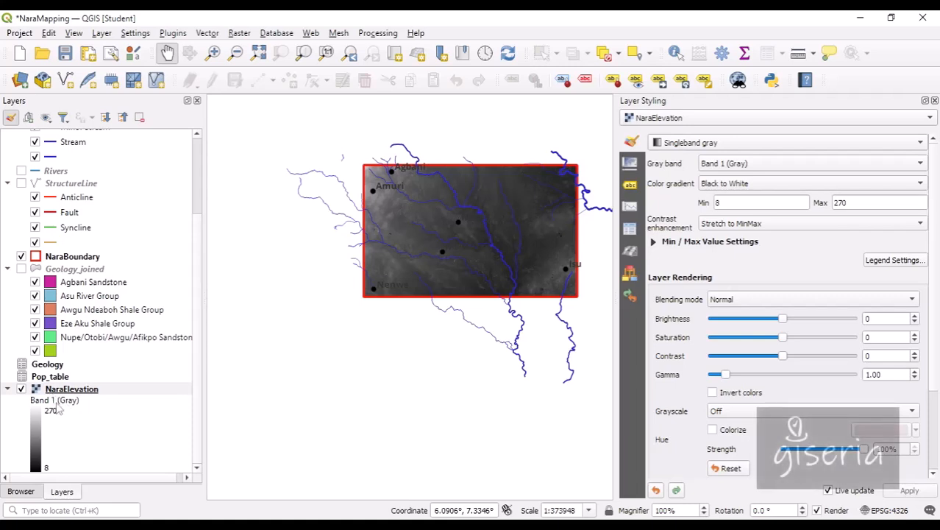
{"action": "left_click", "coordinate": [193, 388]}
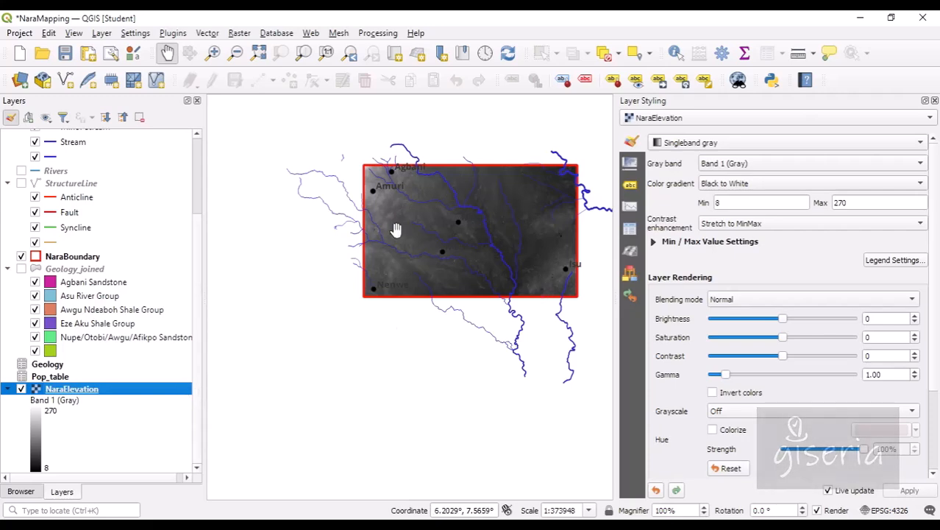
{"action": "scroll", "coordinate": [416, 226], "scroll_direction": "up", "scroll_amount": 1}
{"action": "left_click_drag", "start_coordinate": [513, 195], "coordinate": [414, 212]}
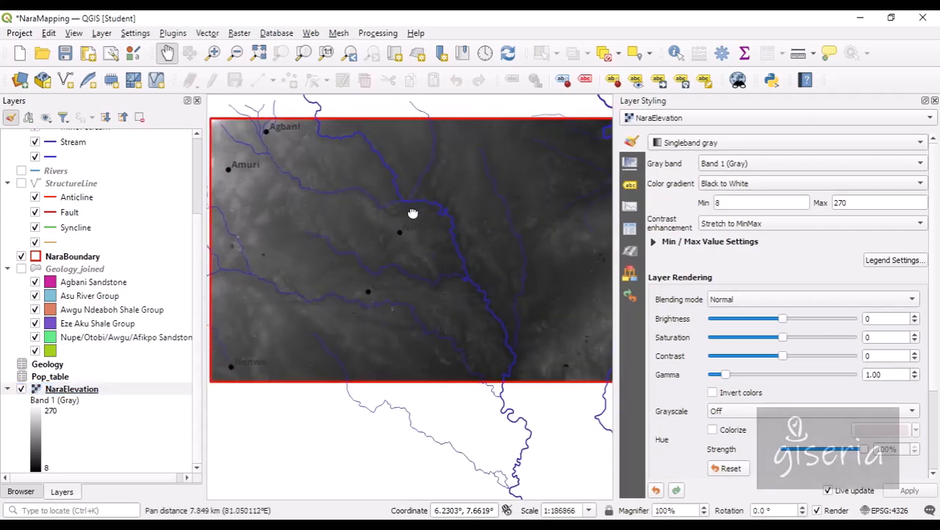
{"action": "left_click_drag", "start_coordinate": [560, 213], "coordinate": [474, 216]}
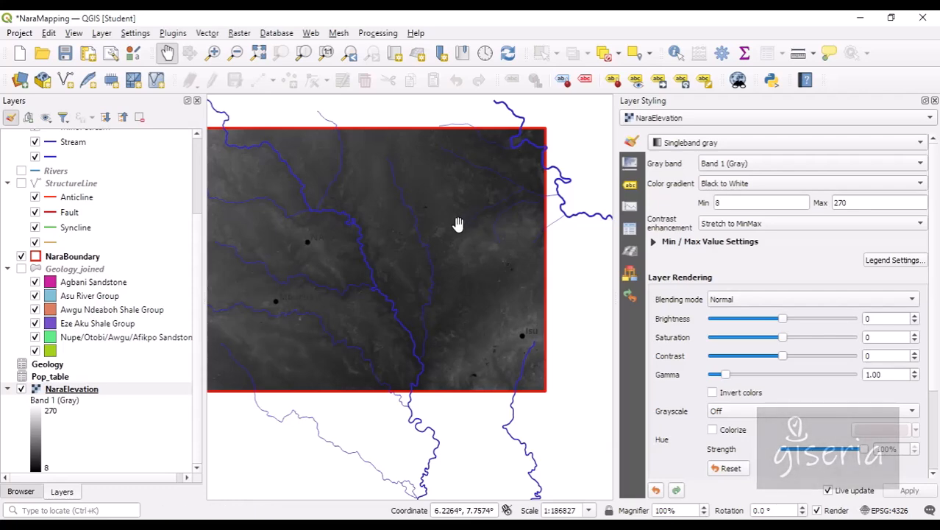
{"action": "mouse_move", "coordinate": [354, 231]}
{"action": "left_mouse_down"}
{"action": "mouse_move", "coordinate": [380, 246]}
{"action": "mouse_move", "coordinate": [354, 244]}
{"action": "left_mouse_up"}
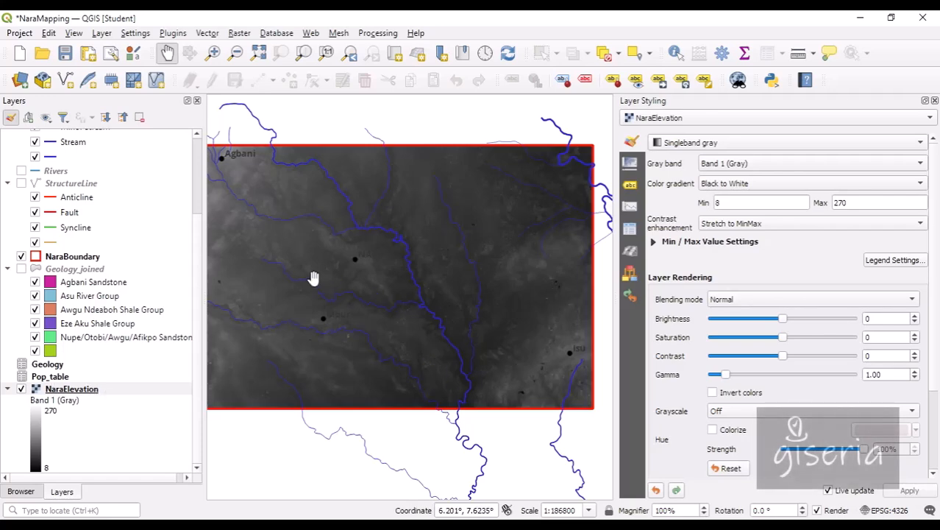
Step: Examine the raster's gray tones along the rivers and around NARA and Mburubu
{"action": "scroll", "coordinate": [314, 276], "scroll_direction": "up", "scroll_amount": 2}
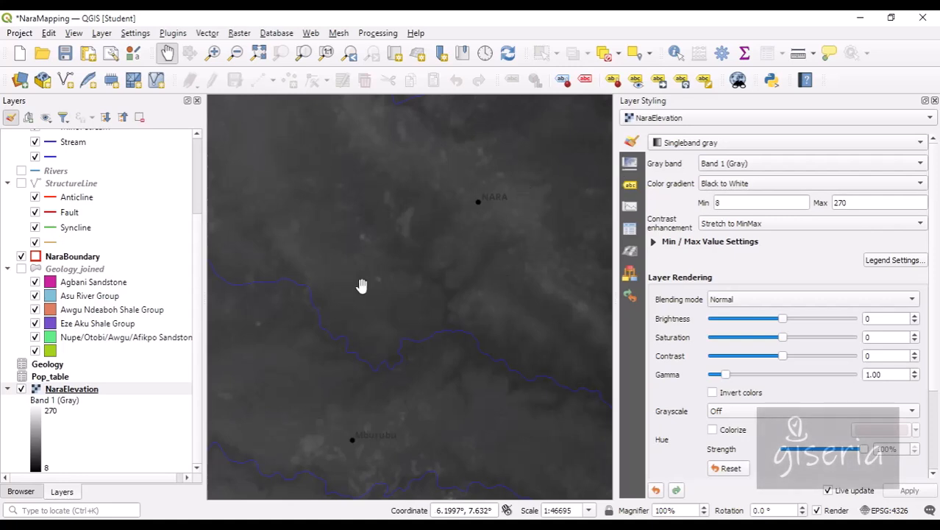
{"action": "left_click_drag", "start_coordinate": [290, 283], "coordinate": [477, 306]}
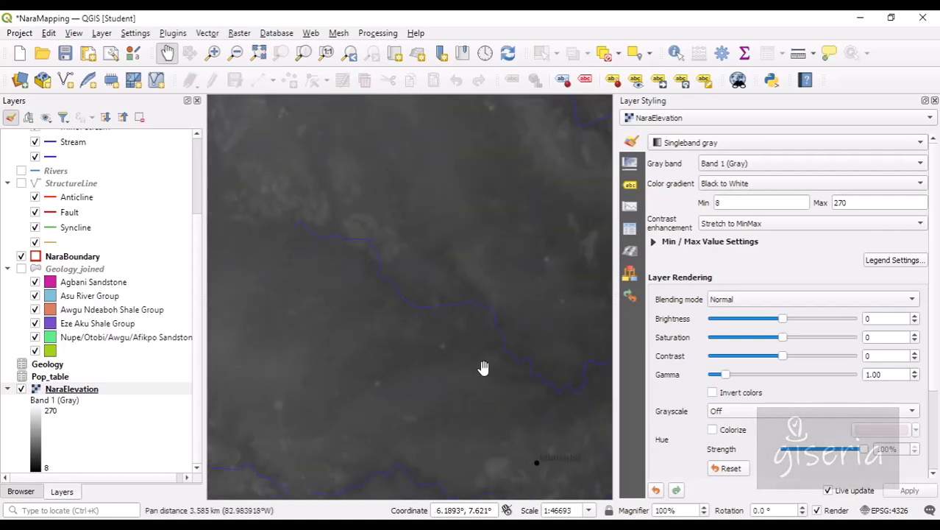
{"action": "left_click_drag", "start_coordinate": [526, 384], "coordinate": [427, 370]}
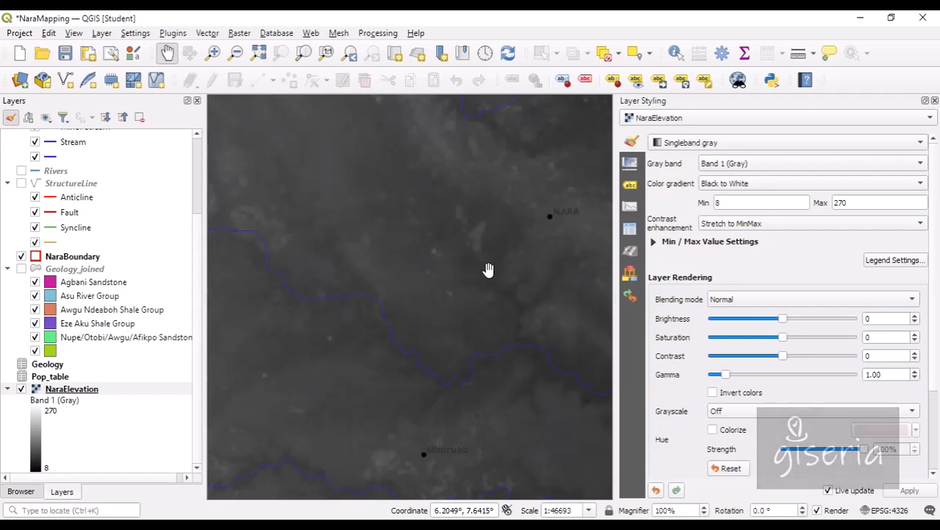
{"action": "left_click_drag", "start_coordinate": [513, 300], "coordinate": [329, 237]}
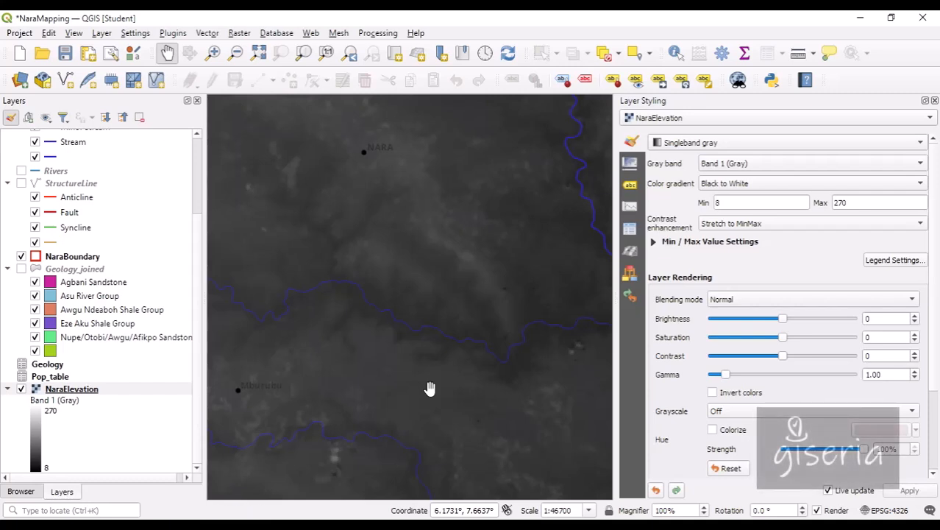
{"action": "left_click_drag", "start_coordinate": [556, 321], "coordinate": [369, 329]}
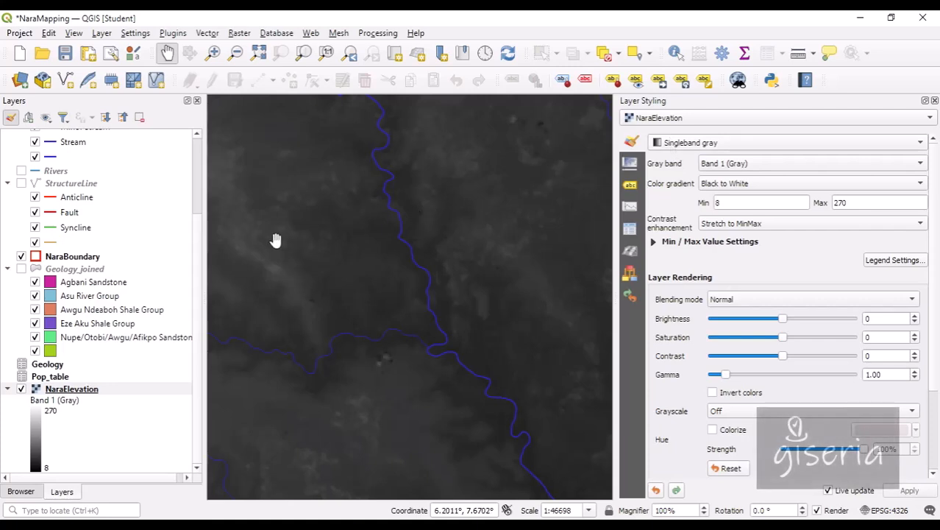
{"action": "scroll", "coordinate": [289, 246], "scroll_direction": "down", "scroll_amount": 2}
{"action": "left_click_drag", "start_coordinate": [292, 246], "coordinate": [397, 293]}
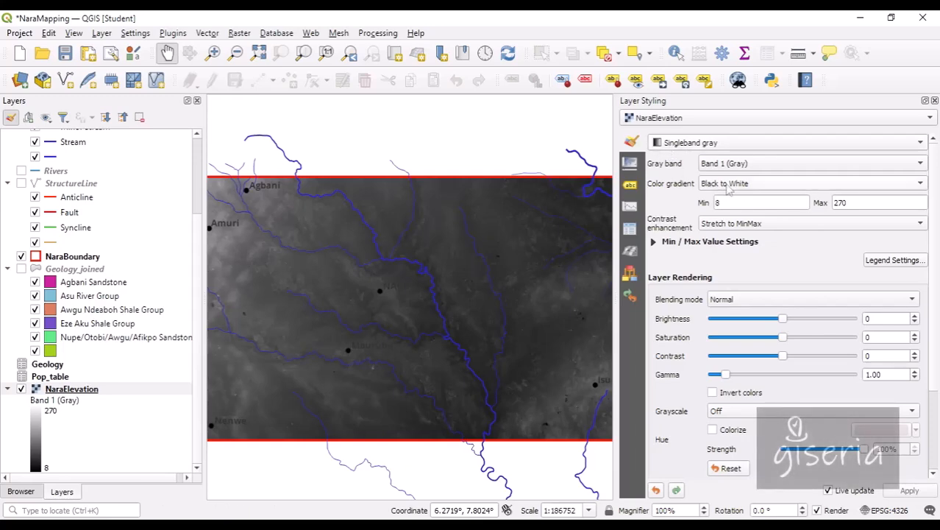
Step: Render NaraElevation as Singleband pseudocolor and inspect the coloured elevations from the western to the eastern edge
{"action": "left_click", "coordinate": [676, 146]}
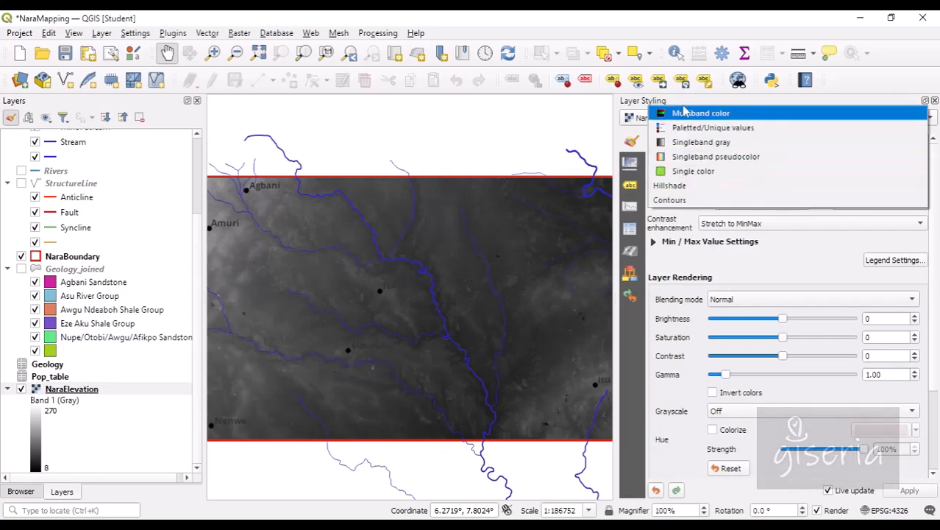
{"action": "left_click", "coordinate": [711, 158]}
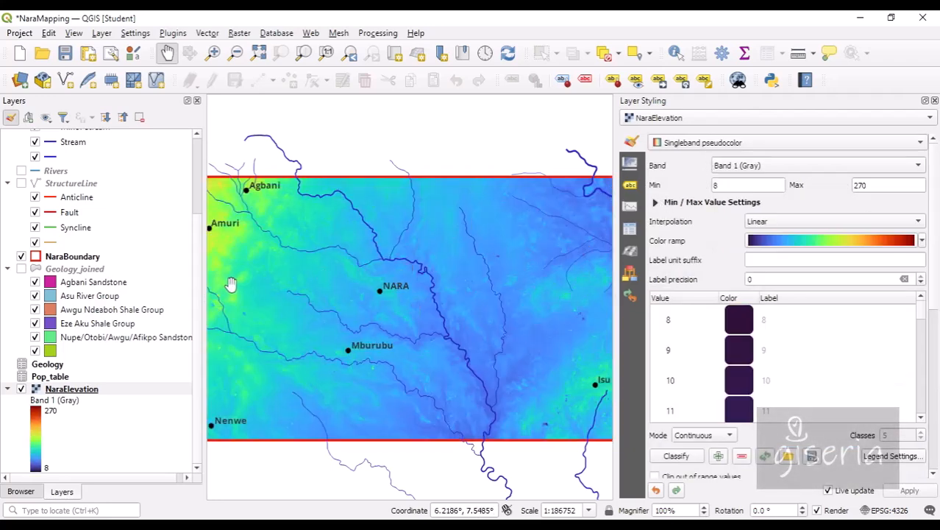
{"action": "left_click_drag", "start_coordinate": [230, 283], "coordinate": [325, 276]}
{"action": "left_click_drag", "start_coordinate": [522, 236], "coordinate": [319, 228]}
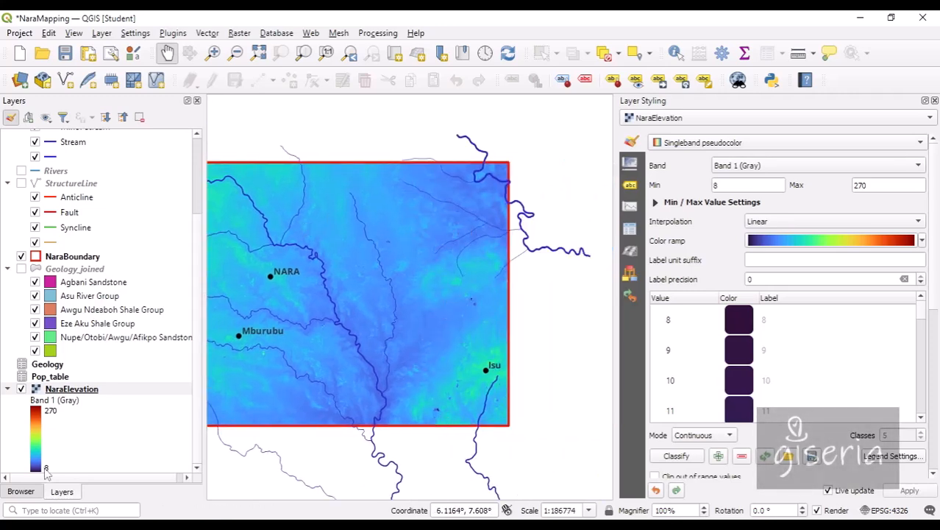
Step: Switch NaraElevation to Singleband gray for comparison and return it to Singleband pseudocolor, inspecting the raster across the boundary
{"action": "left_click_drag", "start_coordinate": [342, 319], "coordinate": [412, 320]}
{"action": "left_click", "coordinate": [682, 148]}
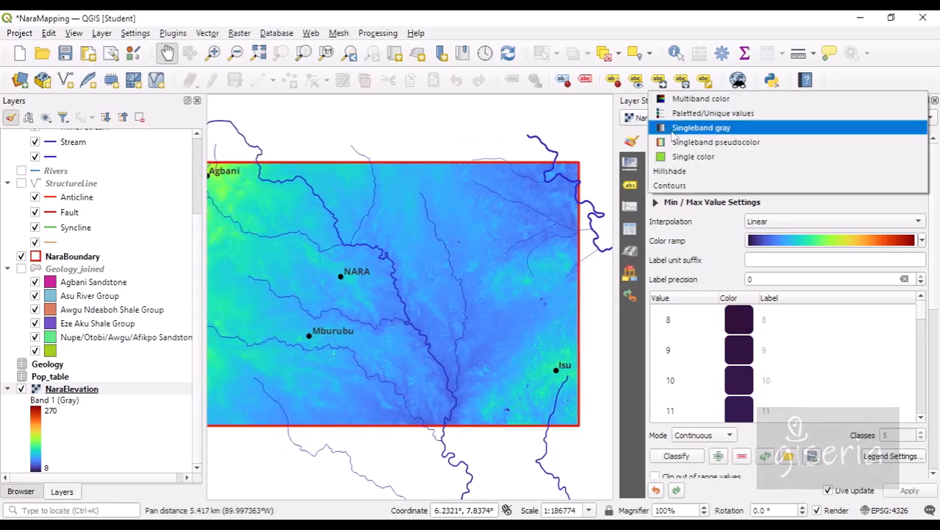
{"action": "left_click", "coordinate": [688, 124]}
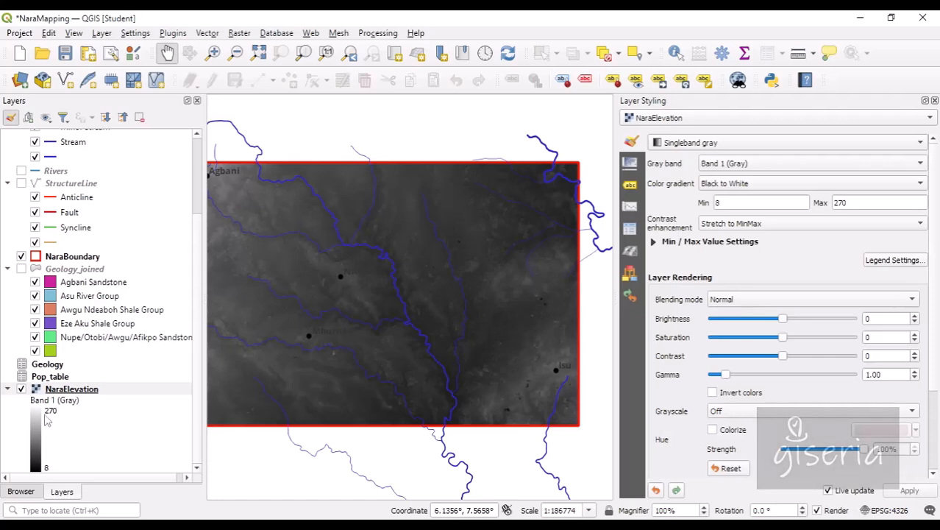
{"action": "left_click", "coordinate": [692, 142]}
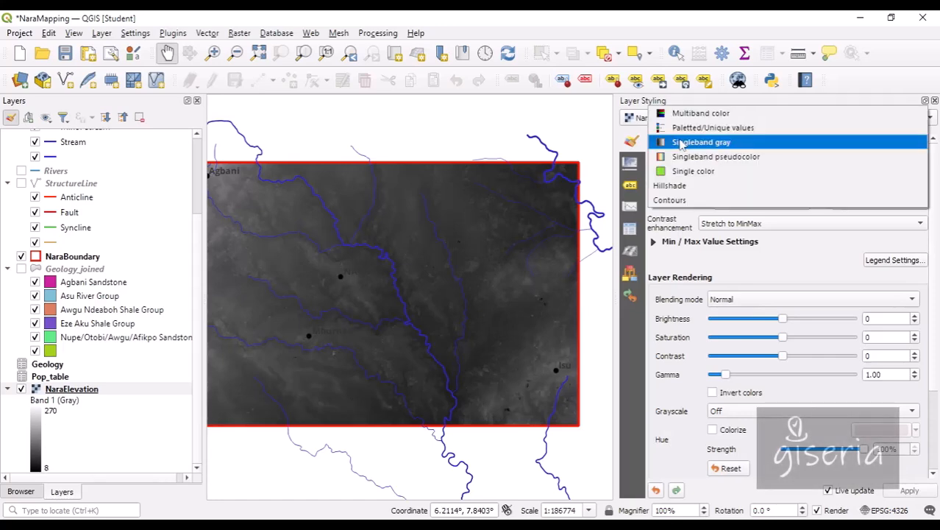
{"action": "left_click", "coordinate": [692, 157]}
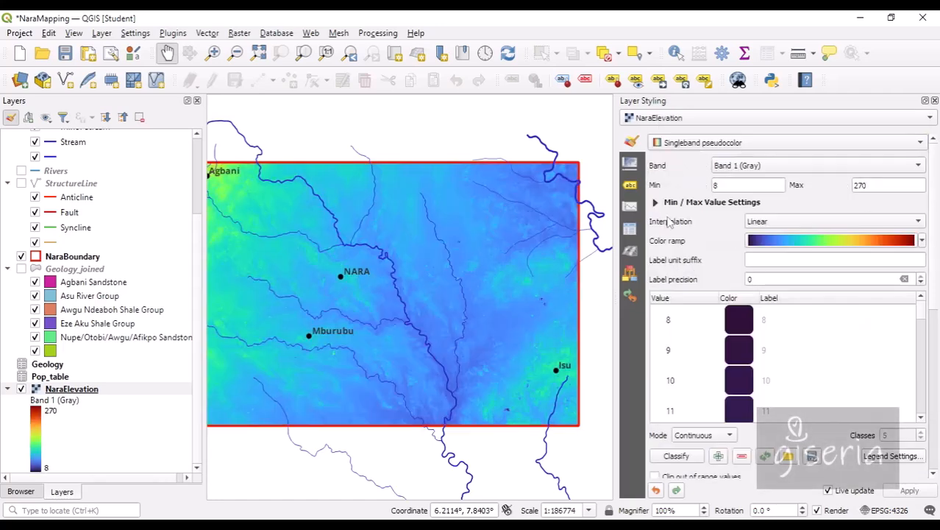
{"action": "left_click_drag", "start_coordinate": [337, 273], "coordinate": [409, 270]}
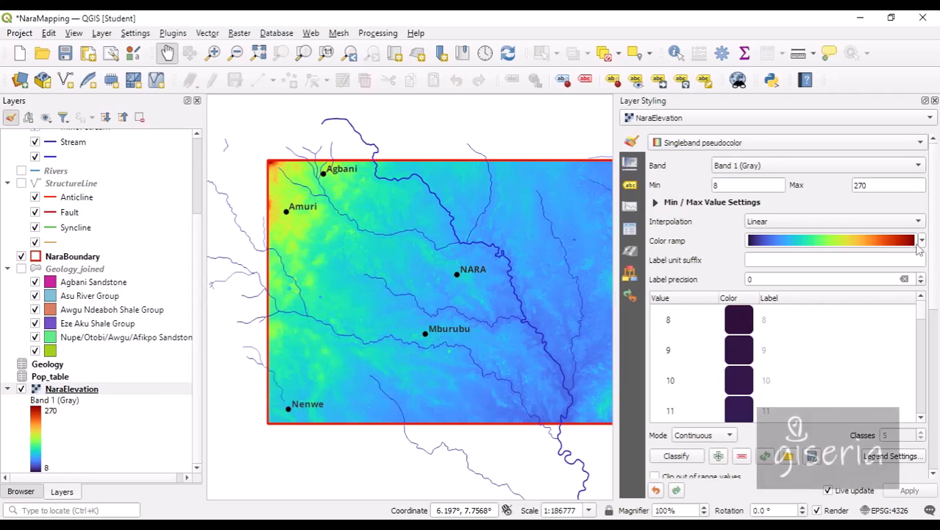
Step: Try the Blues color ramp on NaraElevation, inspect its eastern part, and restore the multicolour Turbo ramp
{"action": "left_click", "coordinate": [922, 241]}
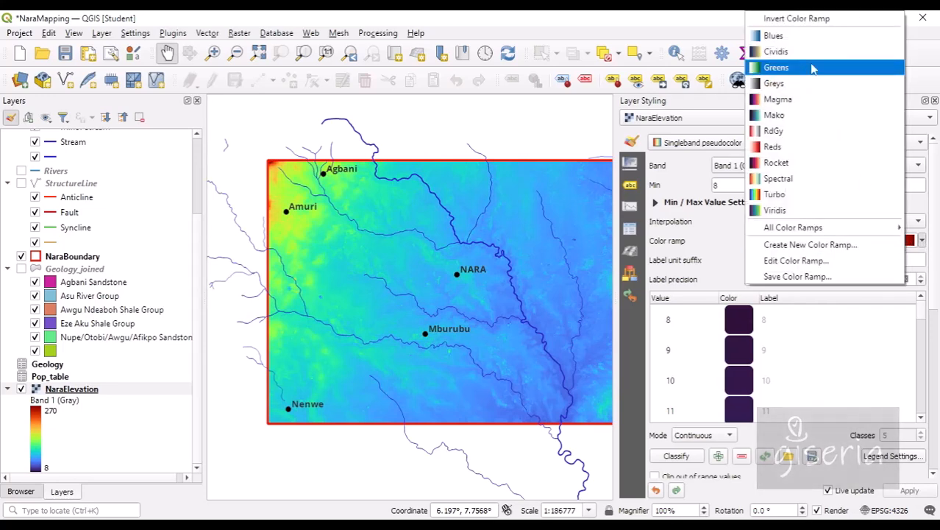
{"action": "left_click", "coordinate": [800, 38]}
{"action": "left_click_drag", "start_coordinate": [504, 210], "coordinate": [414, 211]}
{"action": "left_click", "coordinate": [921, 242]}
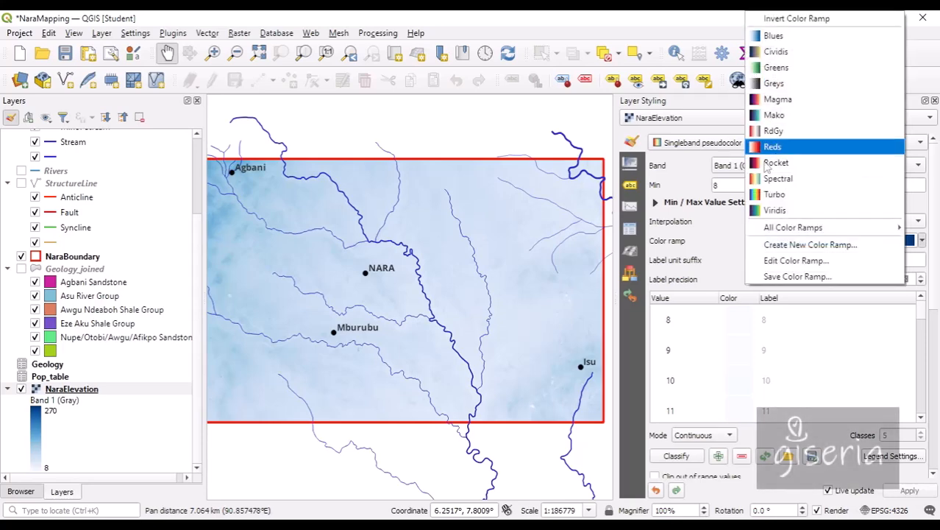
{"action": "key", "text": "Escape"}
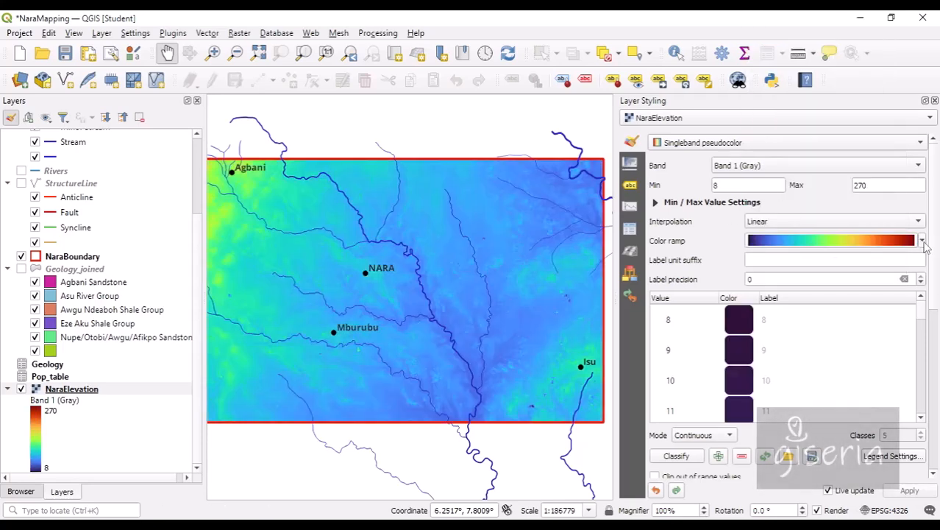
Step: Browse the full list of color ramps and the type choice for creating a new one, leaving the current ramp in place
{"action": "left_click", "coordinate": [922, 241]}
{"action": "mouse_move", "coordinate": [903, 231]}
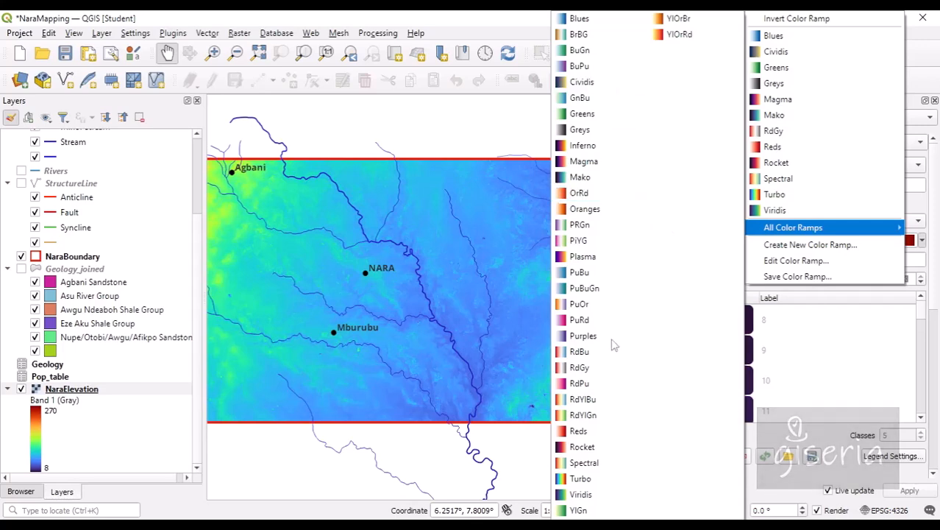
{"action": "left_click", "coordinate": [809, 245]}
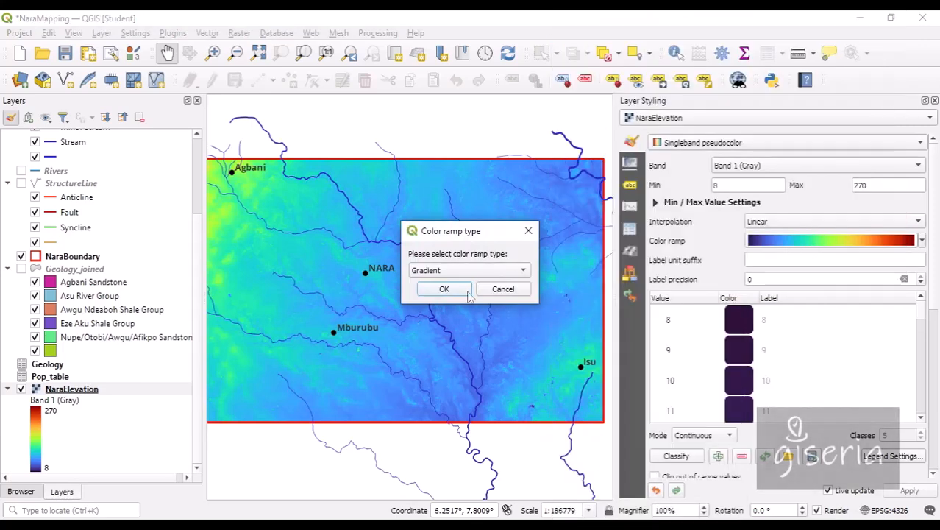
{"action": "left_click", "coordinate": [503, 289]}
Step: Examine the pseudocolor elevations from the western edge to Isu and the individual pixels at close range
{"action": "left_click_drag", "start_coordinate": [320, 272], "coordinate": [383, 278]}
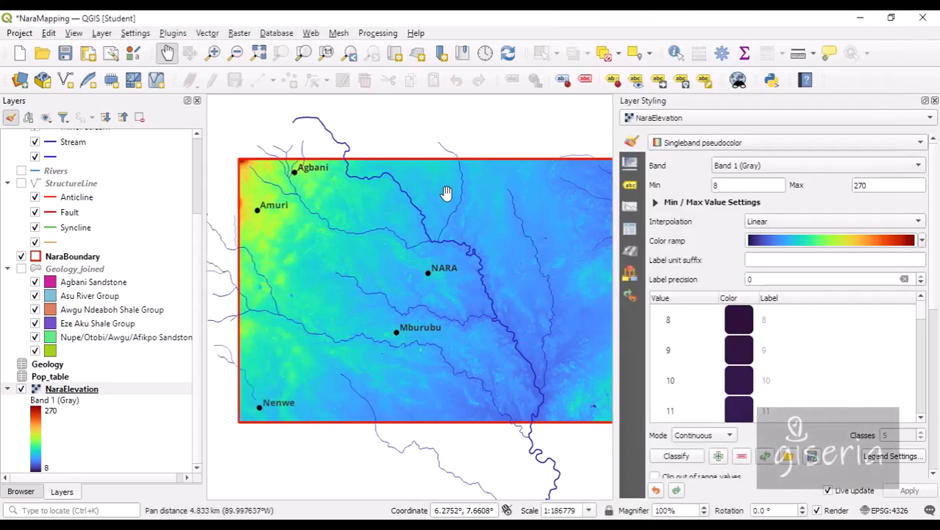
{"action": "left_click_drag", "start_coordinate": [511, 352], "coordinate": [468, 350]}
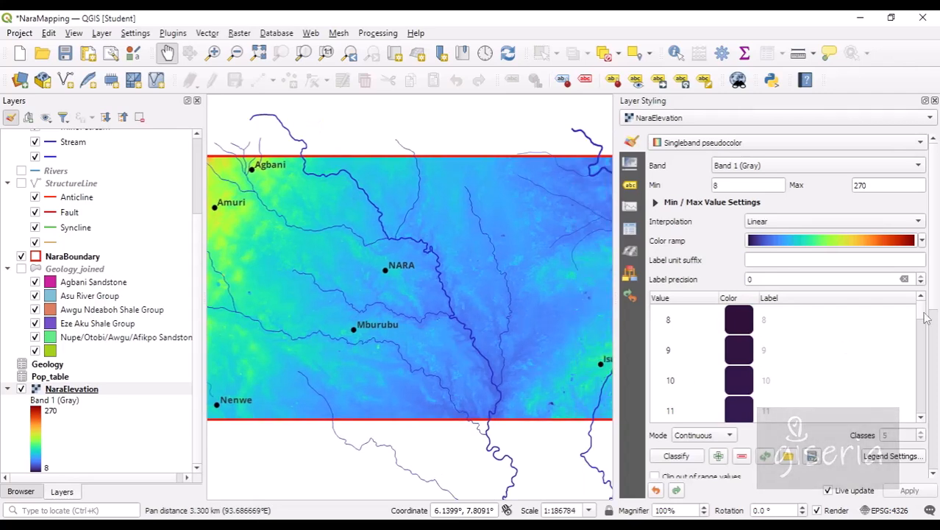
{"action": "mouse_move", "coordinate": [927, 316]}
{"action": "left_mouse_down"}
{"action": "mouse_move", "coordinate": [922, 415]}
{"action": "mouse_move", "coordinate": [922, 309]}
{"action": "left_mouse_up"}
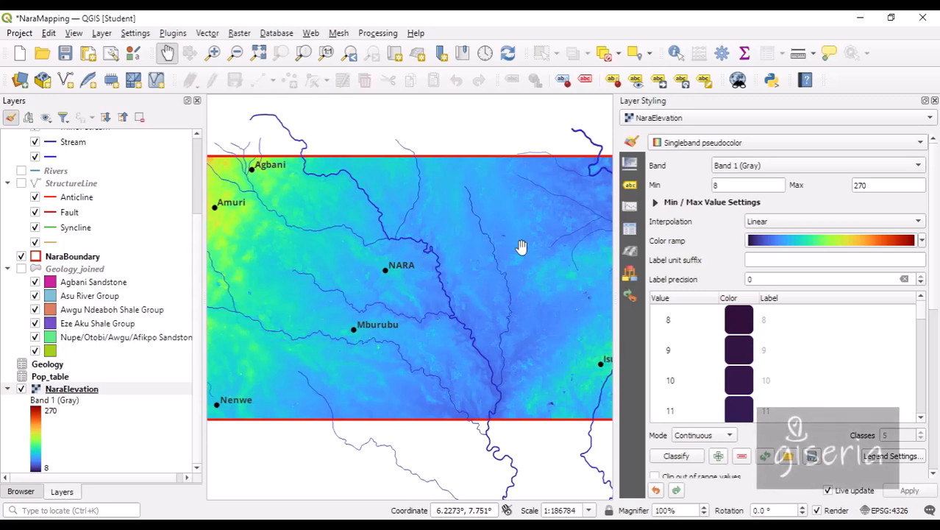
{"action": "scroll", "coordinate": [340, 259], "scroll_direction": "up", "scroll_amount": 2}
{"action": "scroll", "coordinate": [412, 262], "scroll_direction": "up", "scroll_amount": 3}
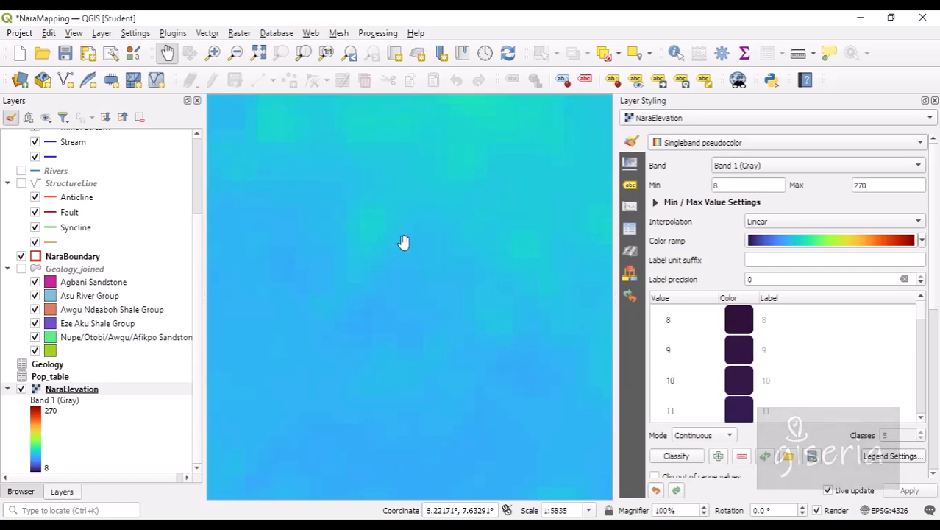
{"action": "scroll", "coordinate": [394, 243], "scroll_direction": "down", "scroll_amount": 2}
{"action": "scroll", "coordinate": [378, 243], "scroll_direction": "down", "scroll_amount": 3}
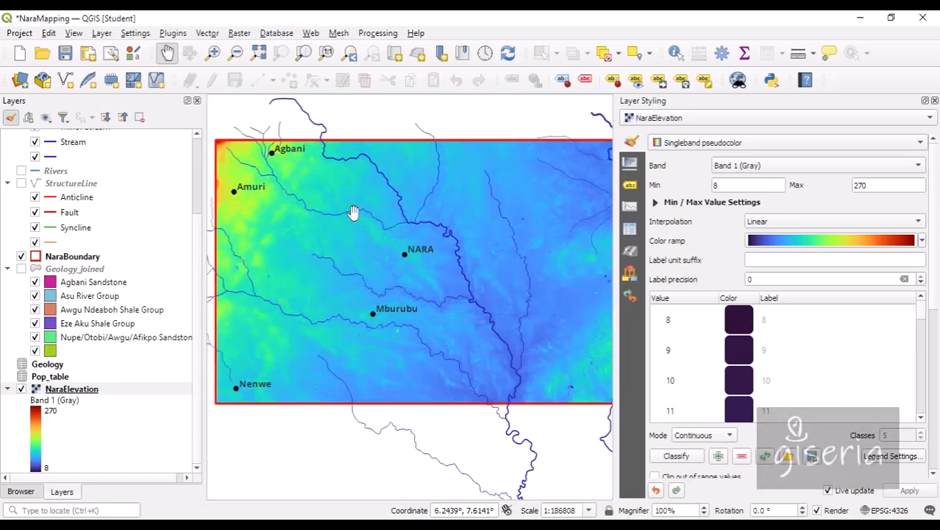
{"action": "left_click_drag", "start_coordinate": [464, 281], "coordinate": [423, 322]}
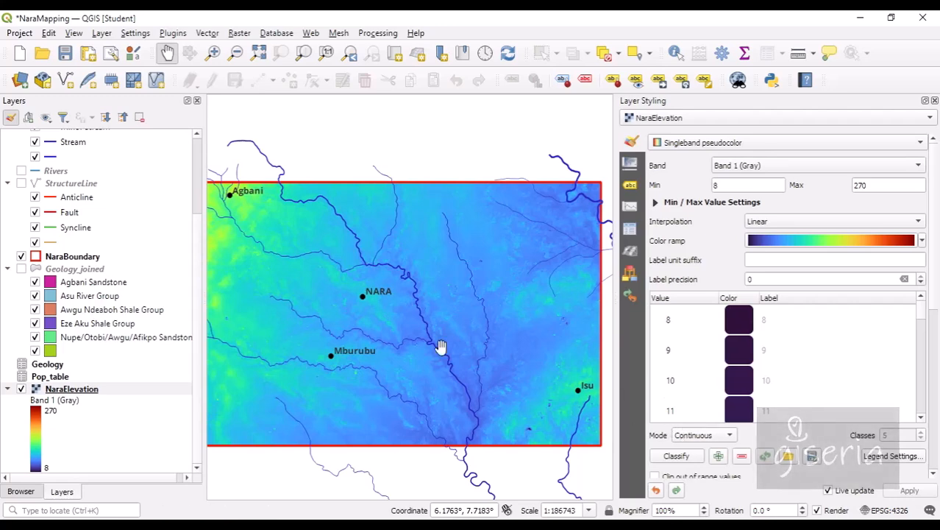
{"action": "left_click_drag", "start_coordinate": [355, 342], "coordinate": [401, 346]}
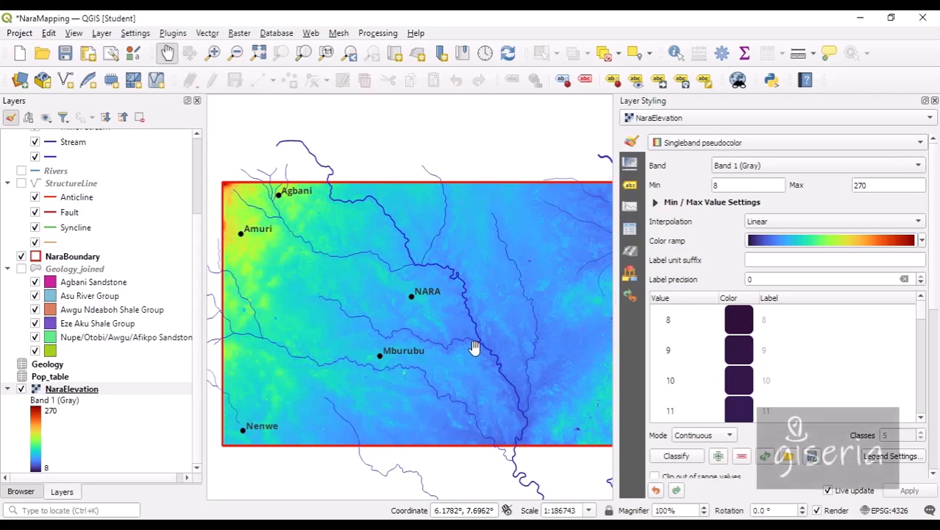
Step: Classify NaraElevation in Equal Interval mode with 5 classes and inspect the colours across the boundary
{"action": "left_click", "coordinate": [731, 435]}
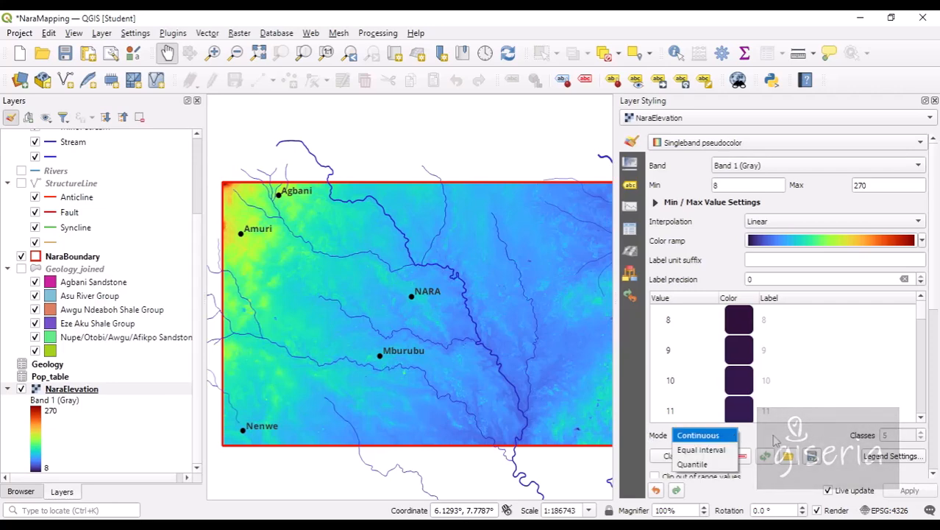
{"action": "left_click", "coordinate": [716, 451]}
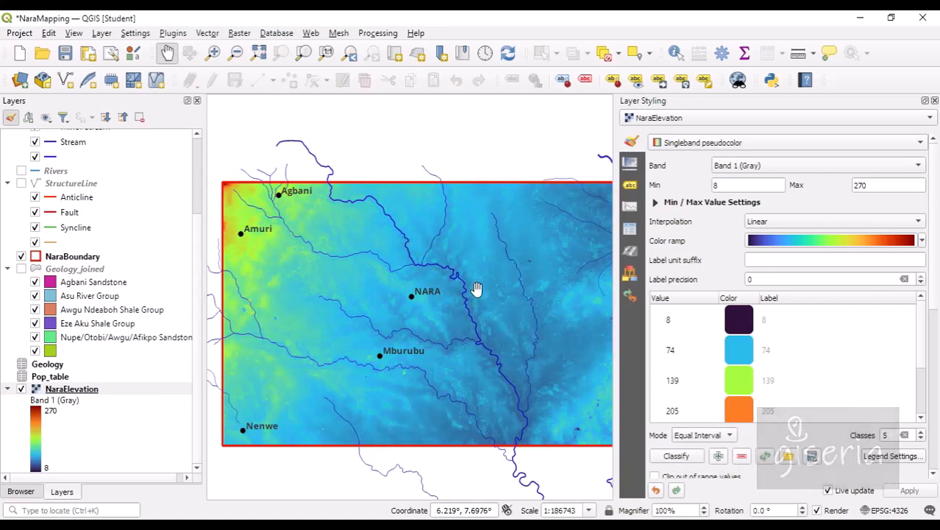
{"action": "left_click_drag", "start_coordinate": [476, 288], "coordinate": [406, 241]}
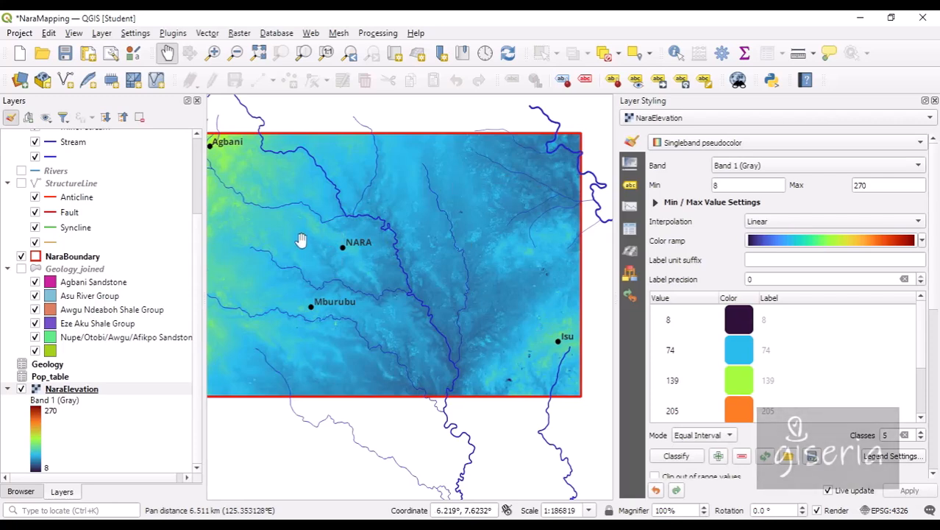
{"action": "left_click_drag", "start_coordinate": [300, 241], "coordinate": [363, 250]}
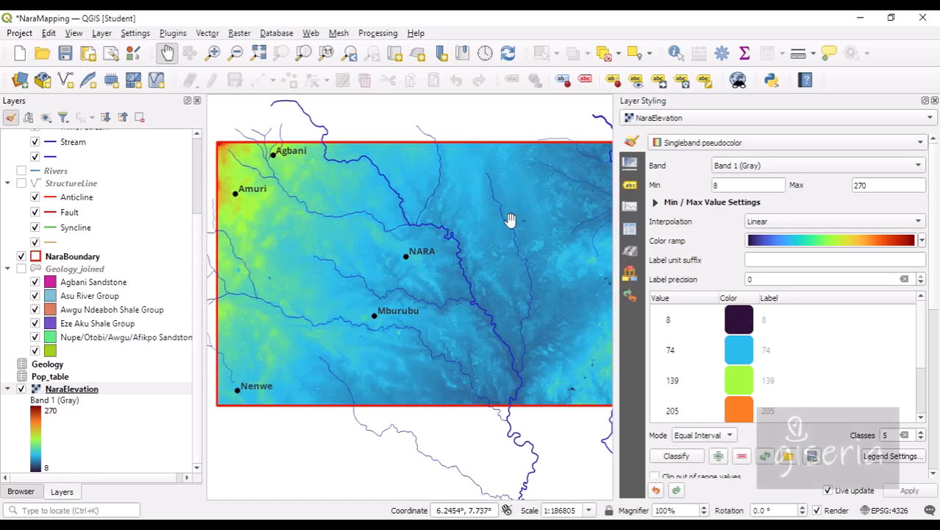
Step: Change the NaraElevation classification mode to Quantile and inspect the colours towards Isu
{"action": "left_click", "coordinate": [728, 435]}
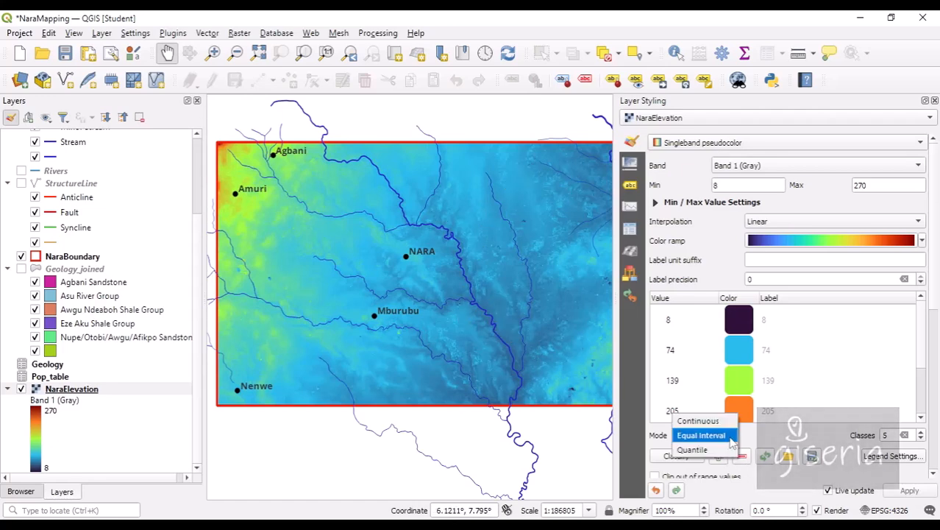
{"action": "left_click", "coordinate": [694, 446]}
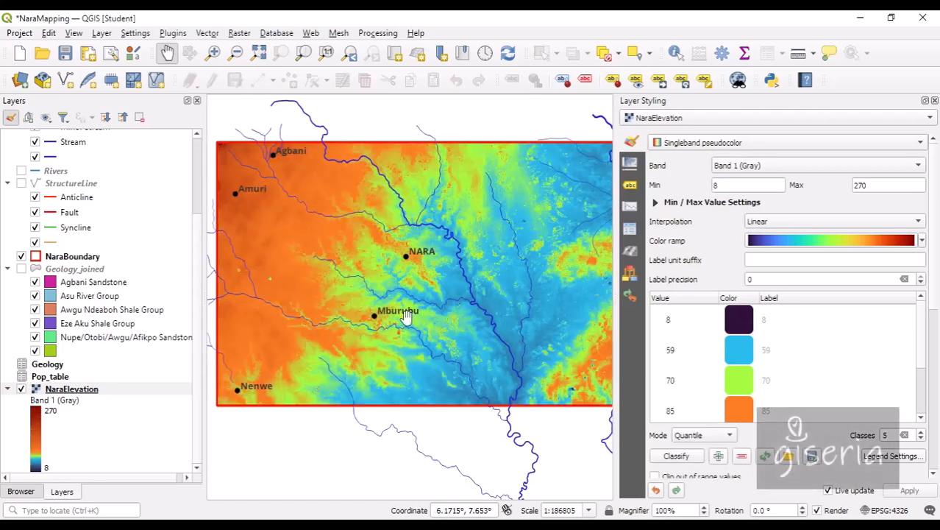
{"action": "left_click_drag", "start_coordinate": [330, 270], "coordinate": [290, 272]}
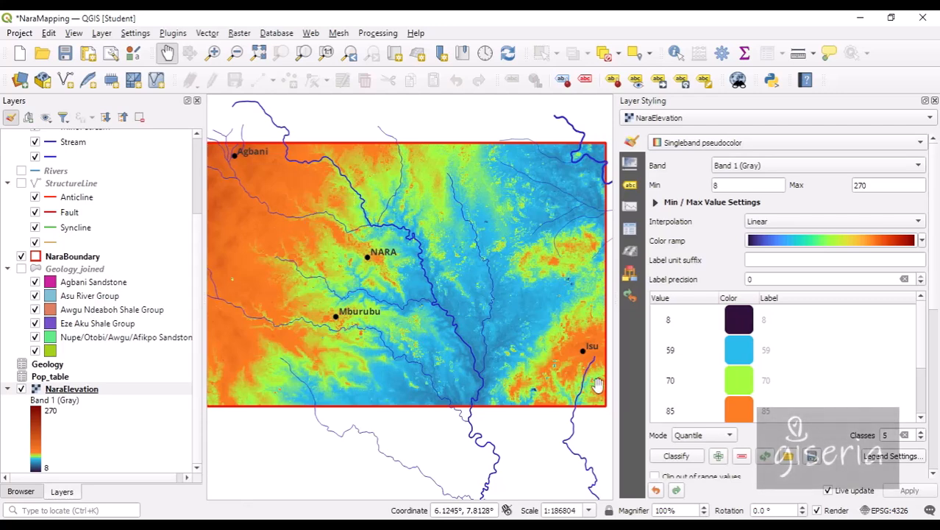
Step: Return the NaraElevation classification to Equal Interval mode and inspect its western part
{"action": "left_click", "coordinate": [718, 438]}
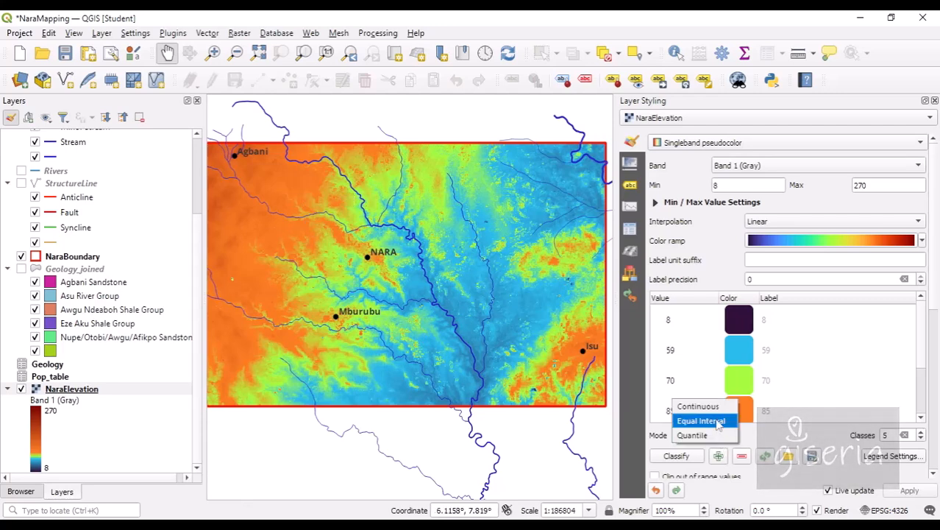
{"action": "left_click", "coordinate": [720, 427]}
{"action": "left_click_drag", "start_coordinate": [396, 311], "coordinate": [446, 319]}
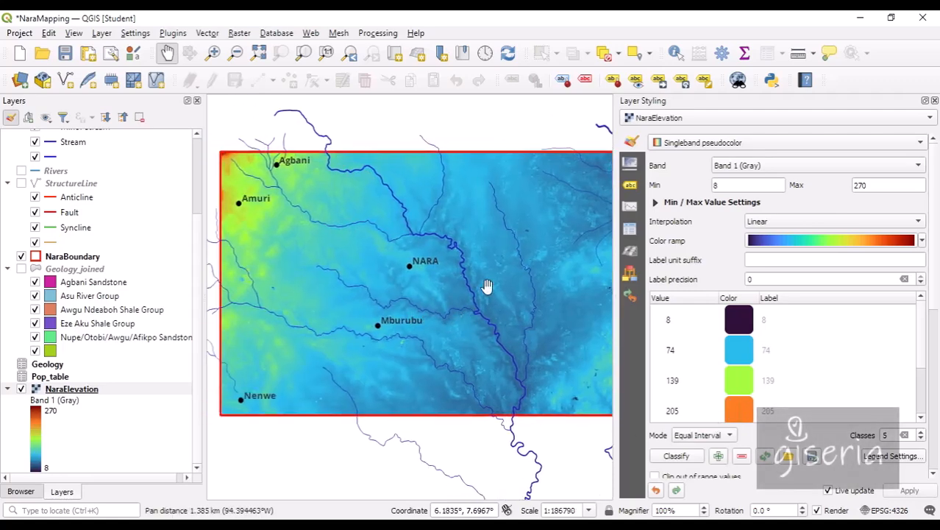
Step: Lower the global opacity of NaraElevation to 79.6 % and inspect the more transparent raster from east to west
{"action": "left_click", "coordinate": [631, 164]}
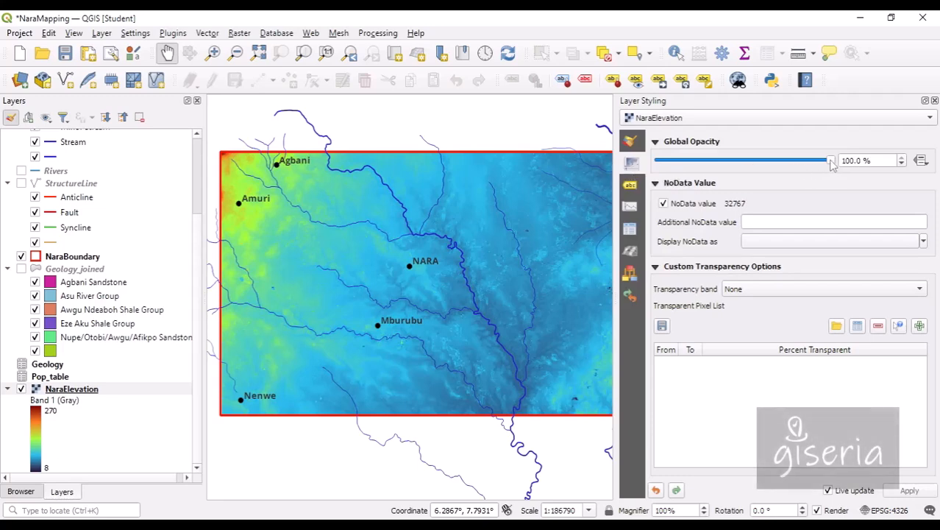
{"action": "left_click_drag", "start_coordinate": [832, 164], "coordinate": [795, 165]}
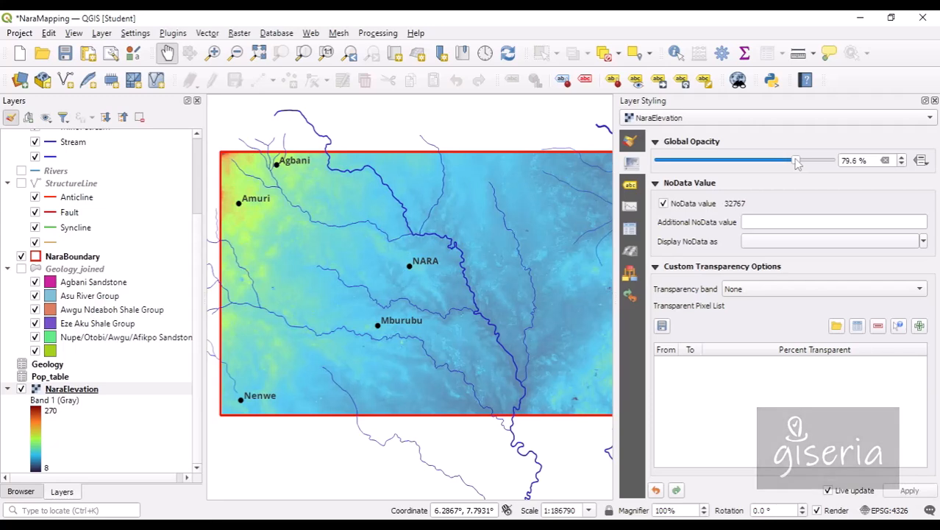
{"action": "left_click_drag", "start_coordinate": [563, 266], "coordinate": [450, 263]}
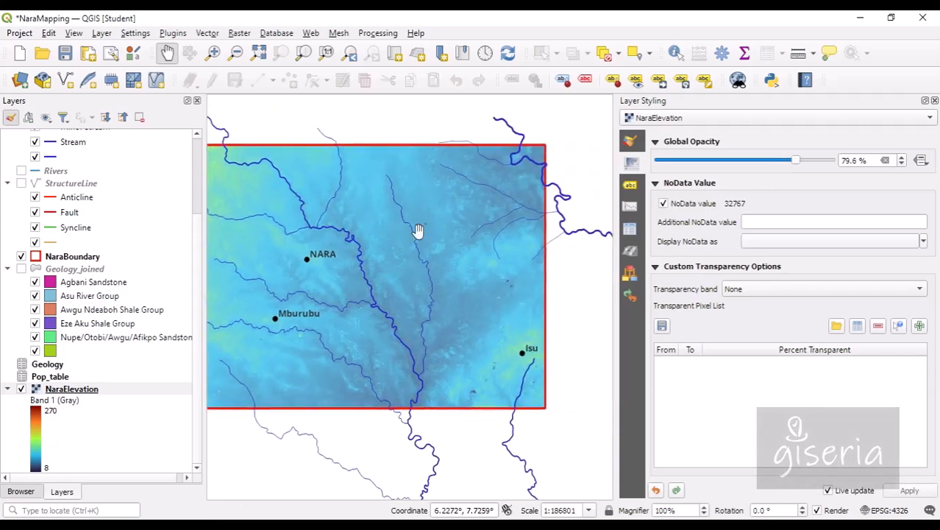
{"action": "left_click_drag", "start_coordinate": [327, 288], "coordinate": [386, 294]}
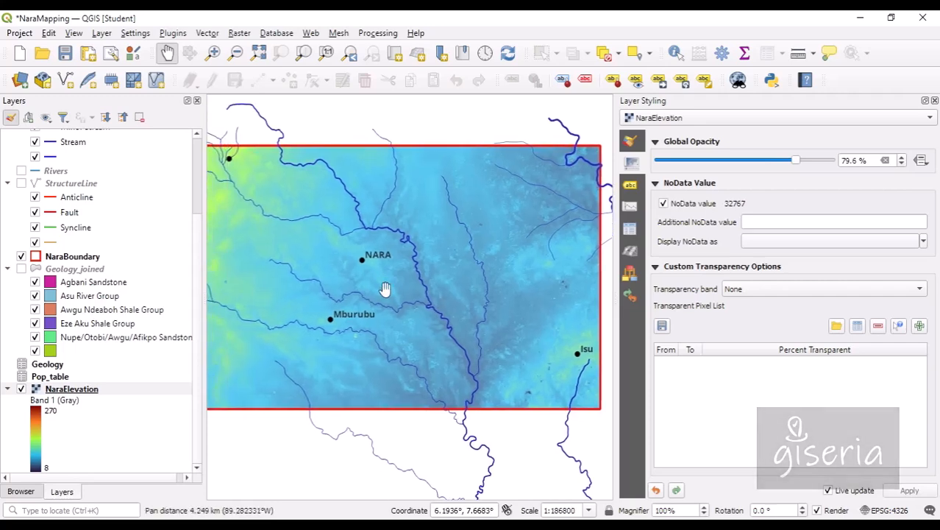
{"action": "left_click_drag", "start_coordinate": [249, 245], "coordinate": [323, 252]}
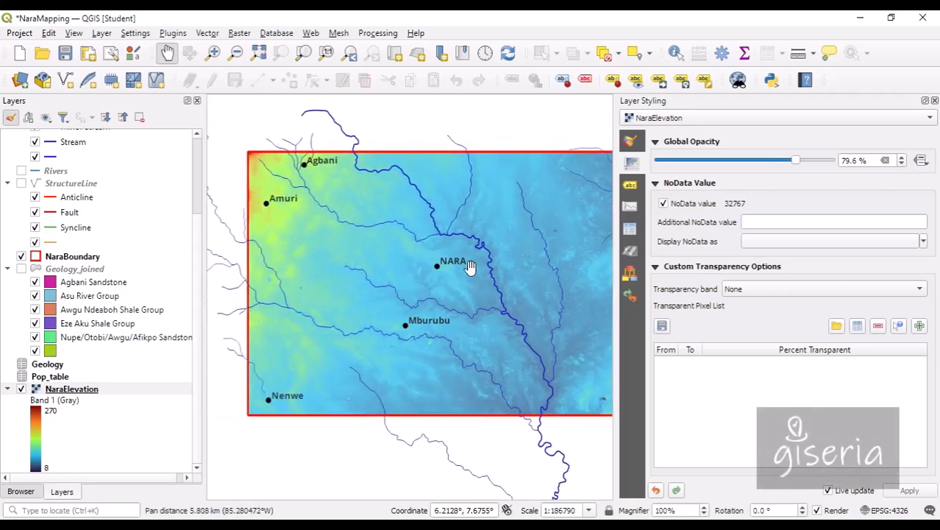
Step: Return to the NaraElevation symbology settings and set the pseudocolor classification mode to Quantile
{"action": "left_click", "coordinate": [197, 296]}
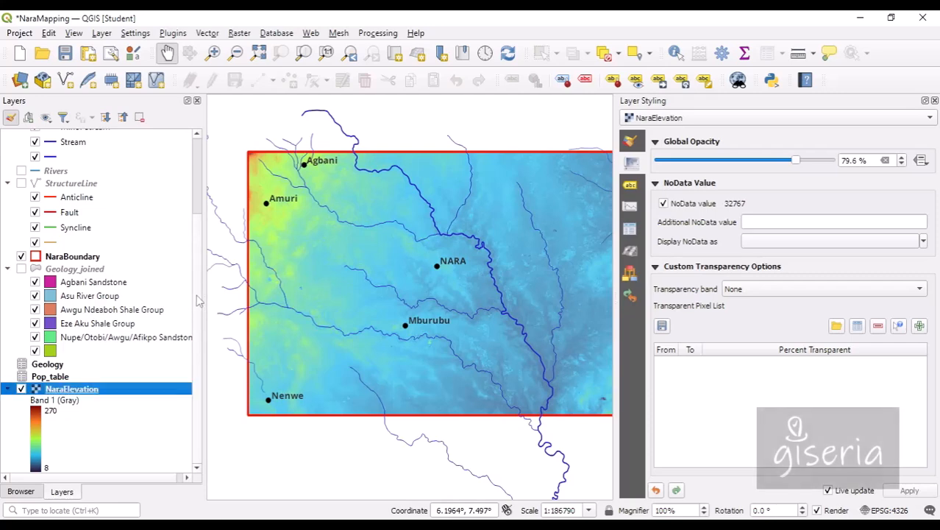
{"action": "left_click", "coordinate": [634, 144]}
{"action": "left_click_drag", "start_coordinate": [562, 320], "coordinate": [504, 312]}
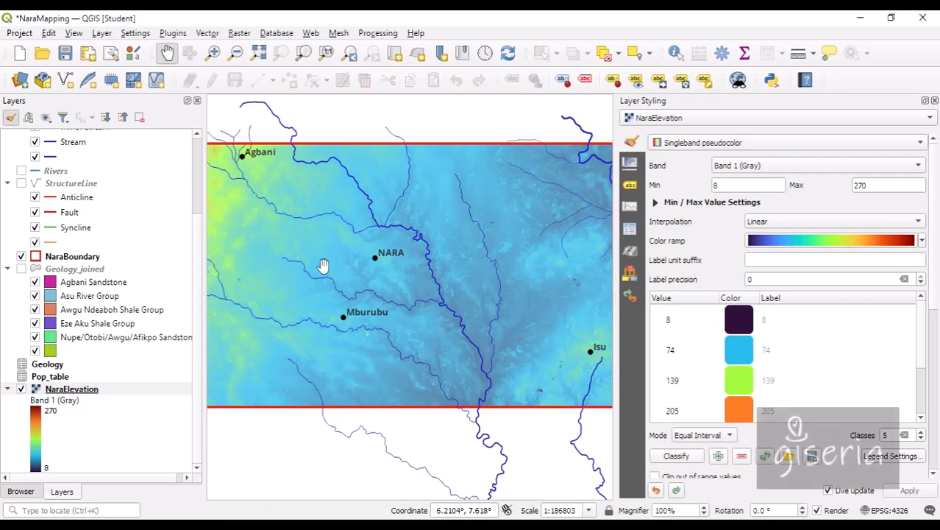
{"action": "left_click", "coordinate": [731, 434]}
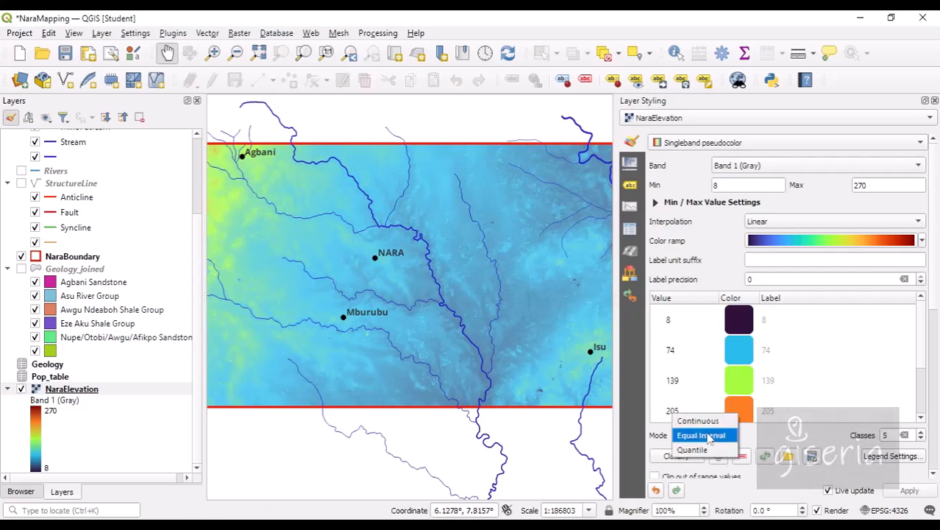
{"action": "left_click", "coordinate": [684, 447]}
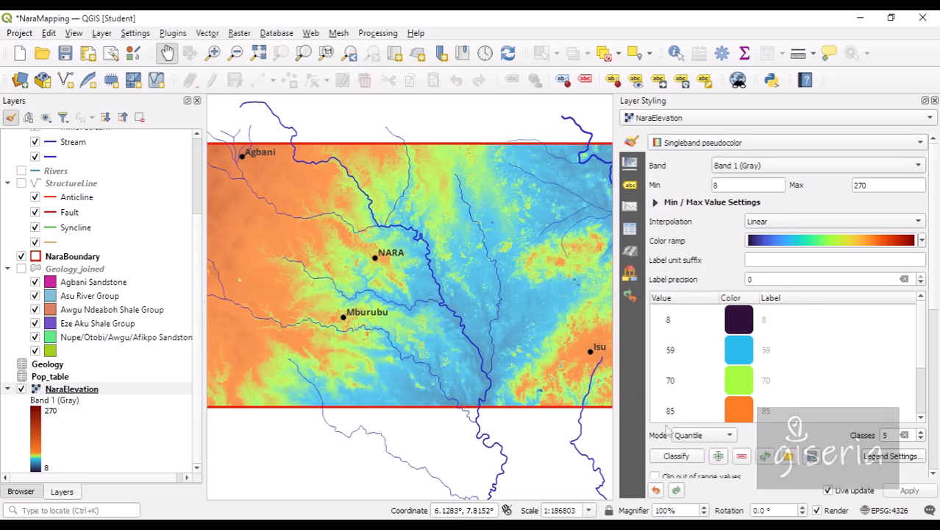
Step: Set the NaraElevation pseudocolor classification mode to Equal Interval and save the project
{"action": "left_click", "coordinate": [703, 435]}
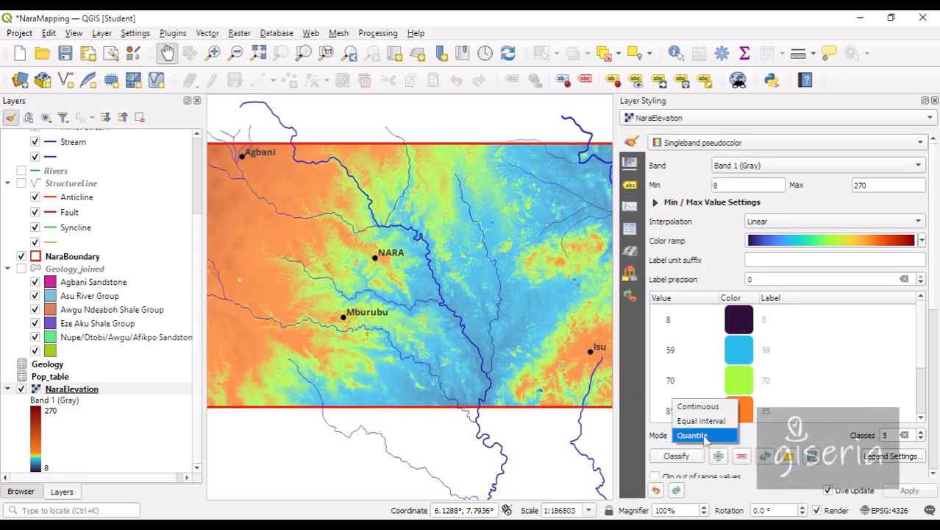
{"action": "left_click", "coordinate": [688, 420]}
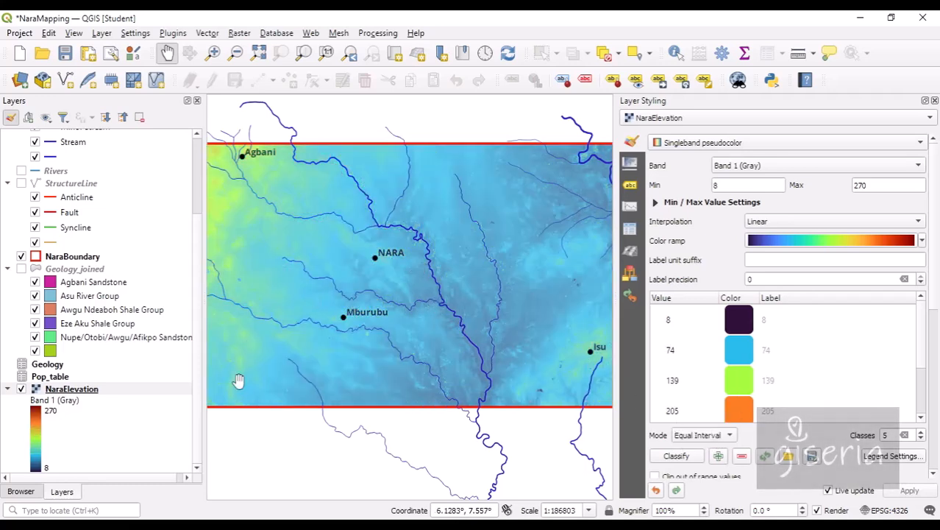
{"action": "left_click", "coordinate": [274, 375]}
{"action": "left_click_drag", "start_coordinate": [273, 375], "coordinate": [359, 401]}
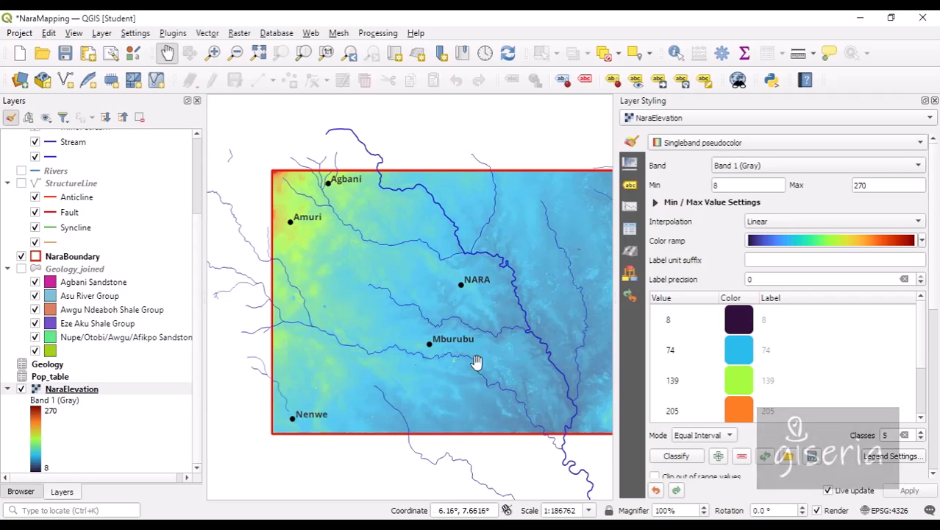
{"action": "left_click_drag", "start_coordinate": [513, 357], "coordinate": [455, 380]}
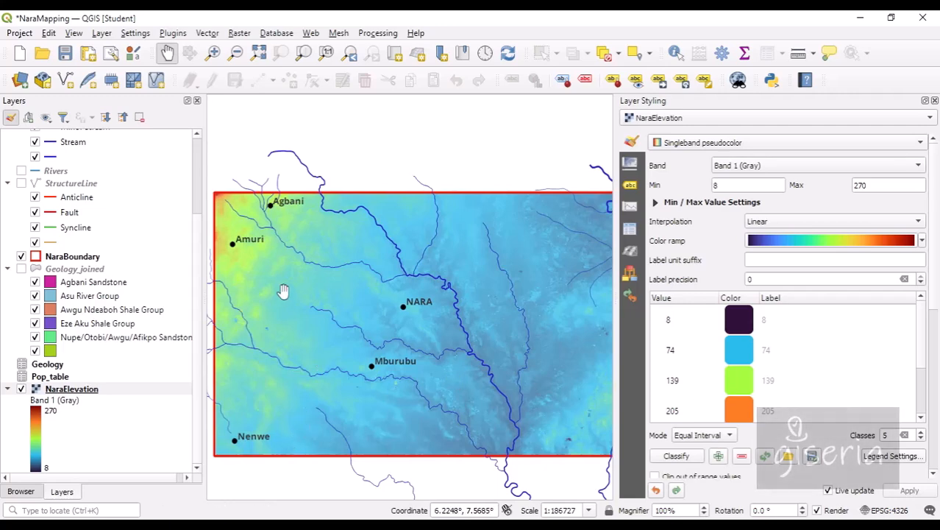
{"action": "left_click", "coordinate": [65, 54]}
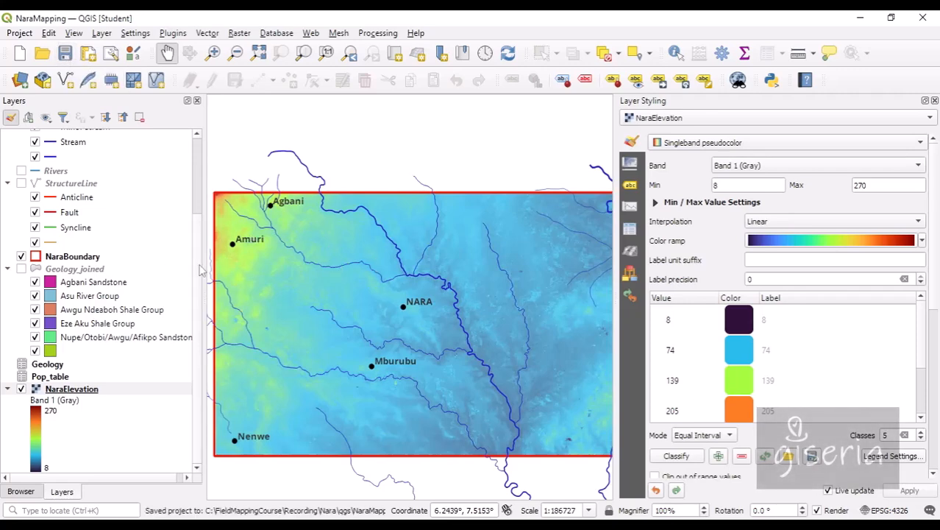
Step: Add NaraGeology.png from the Nara course folder's raster/geology/NaraGeology subfolder to the project as a layer
{"action": "scroll", "coordinate": [200, 253], "scroll_direction": "up", "scroll_amount": 1}
{"action": "scroll", "coordinate": [200, 253], "scroll_direction": "up", "scroll_amount": 3}
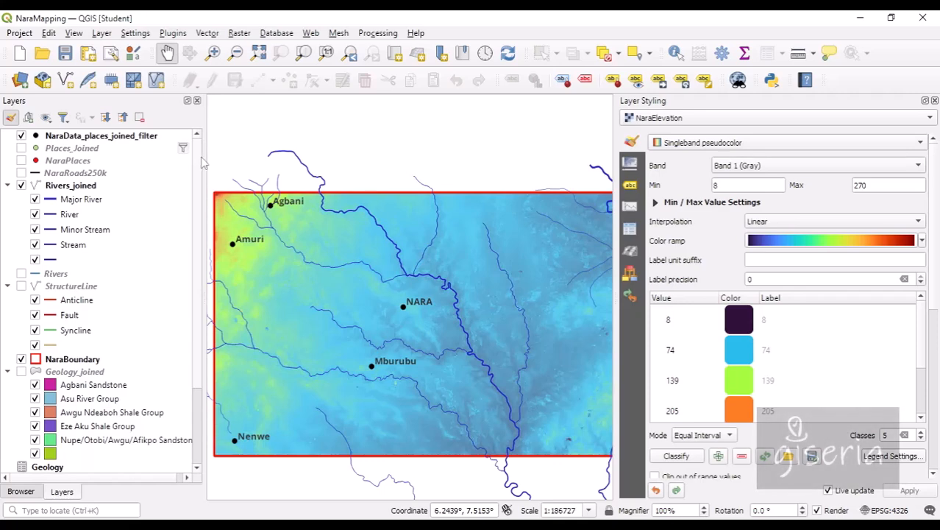
{"action": "left_click", "coordinate": [28, 494]}
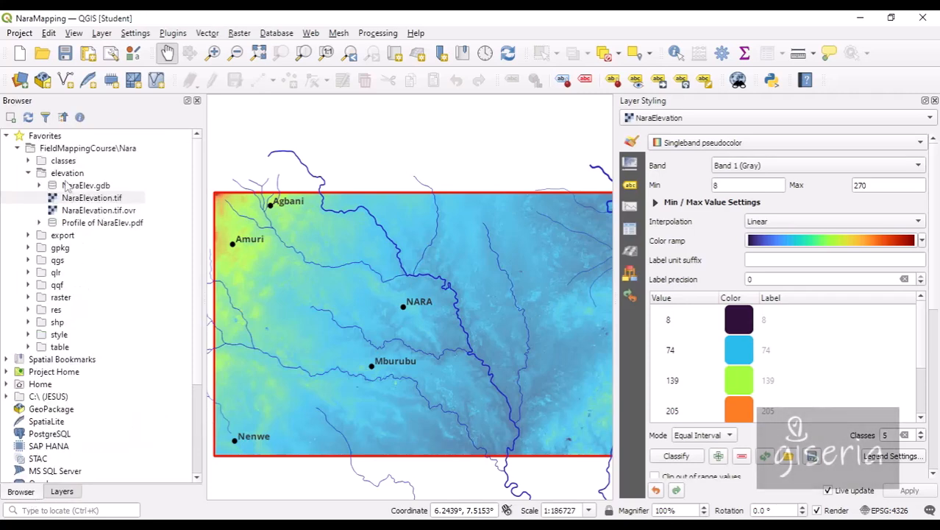
{"action": "left_click", "coordinate": [28, 297]}
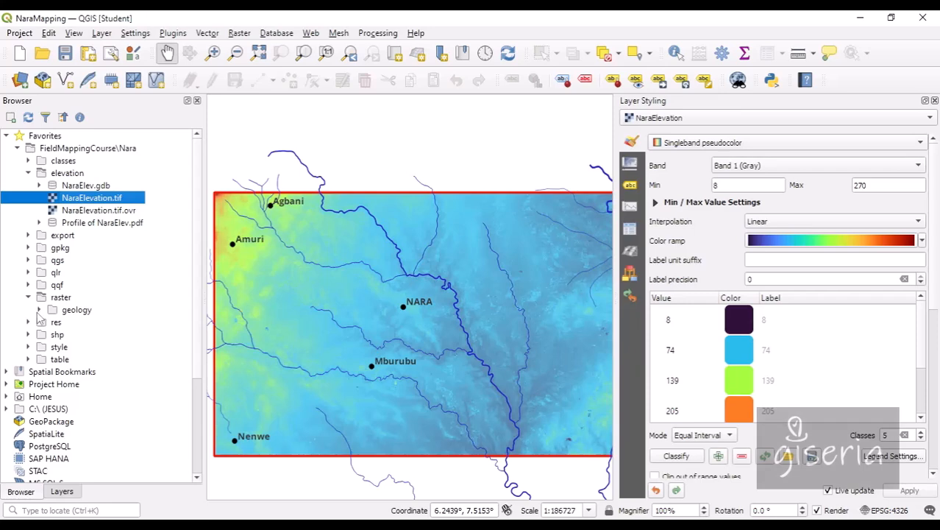
{"action": "left_click_drag", "start_coordinate": [260, 278], "coordinate": [267, 261]}
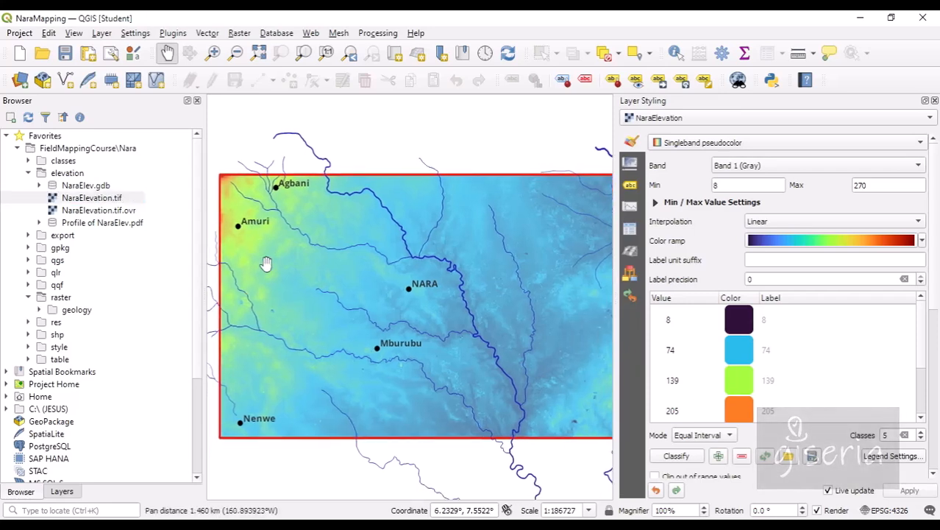
{"action": "left_click", "coordinate": [59, 298]}
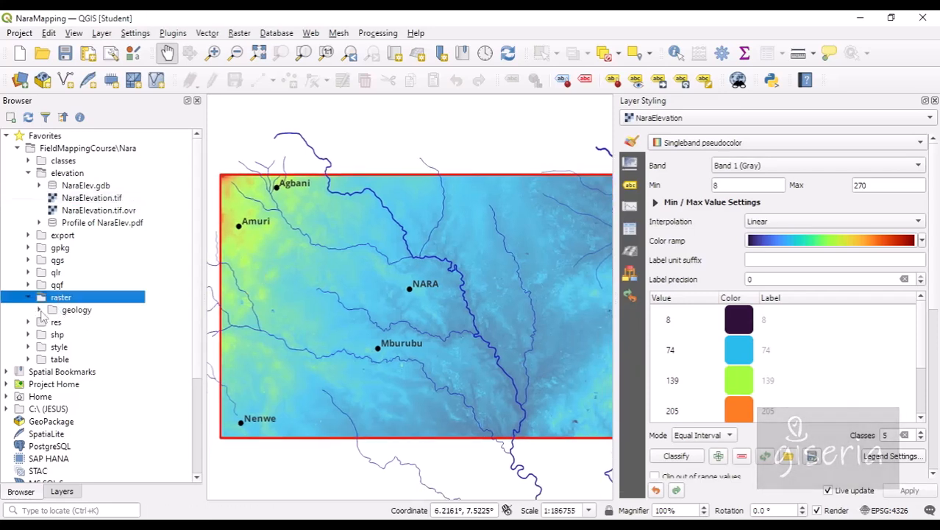
{"action": "left_click", "coordinate": [40, 311]}
{"action": "left_click", "coordinate": [51, 322]}
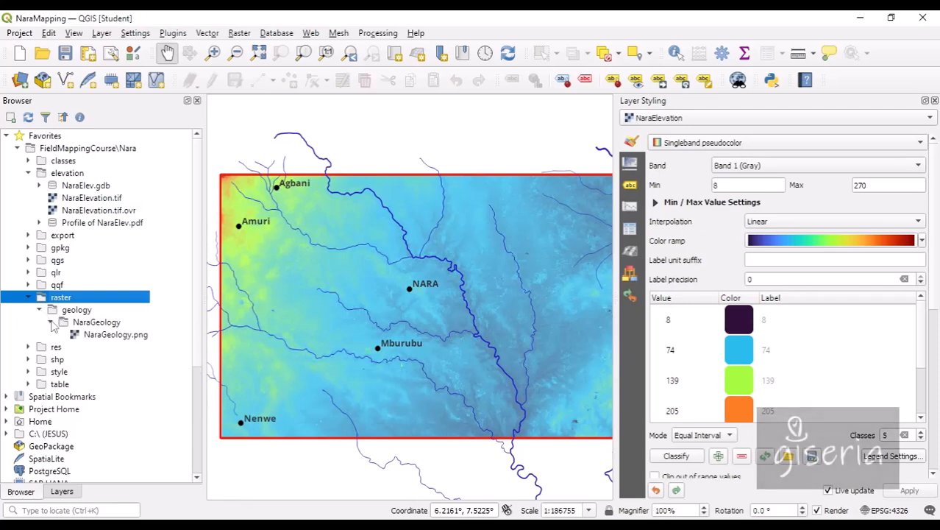
{"action": "left_click", "coordinate": [98, 337]}
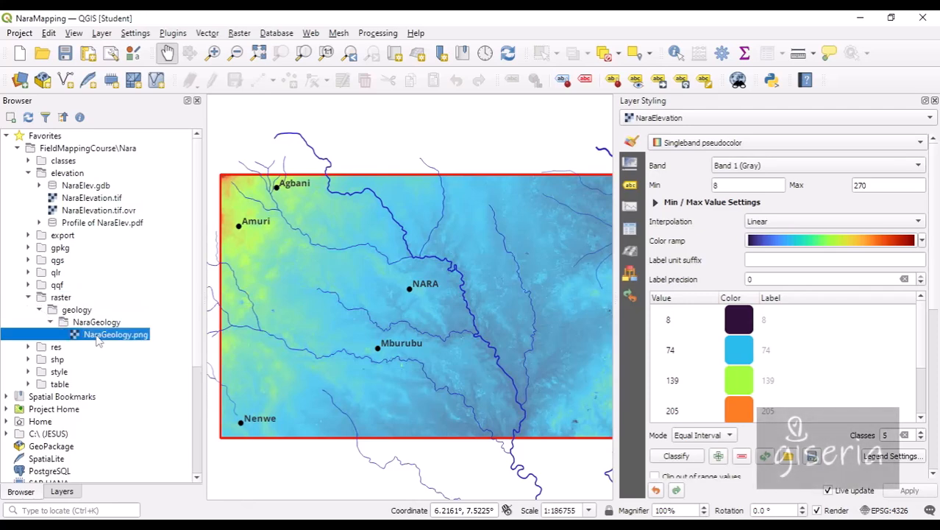
{"action": "right_click", "coordinate": [99, 337]}
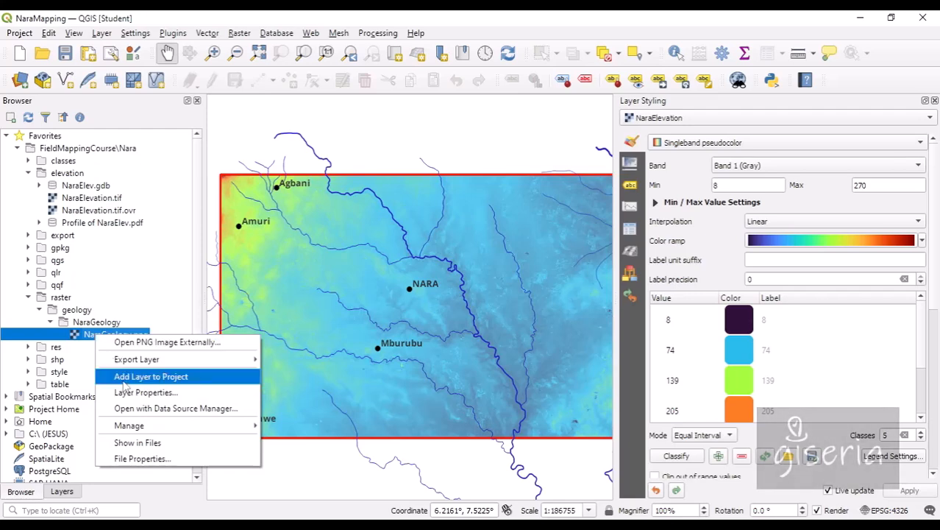
{"action": "left_click", "coordinate": [123, 378]}
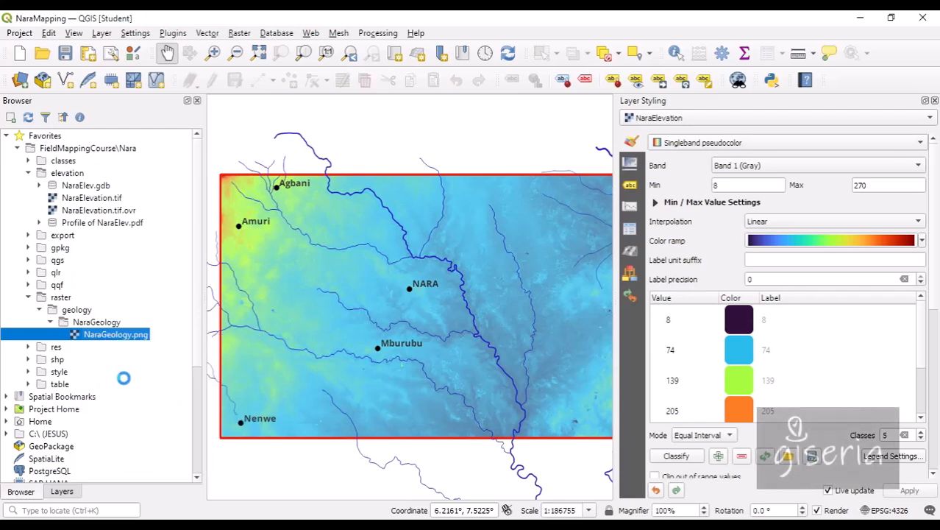
Step: Hide the NaraElevation layer and check the coordinate reference system indicator of the NaraGeology layer
{"action": "left_click", "coordinate": [73, 495]}
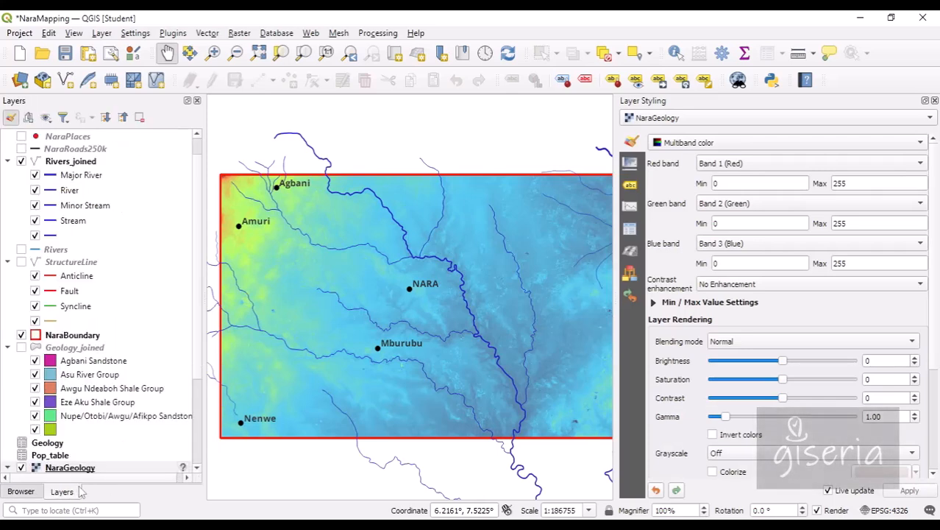
{"action": "scroll", "coordinate": [190, 411], "scroll_direction": "down", "scroll_amount": 3}
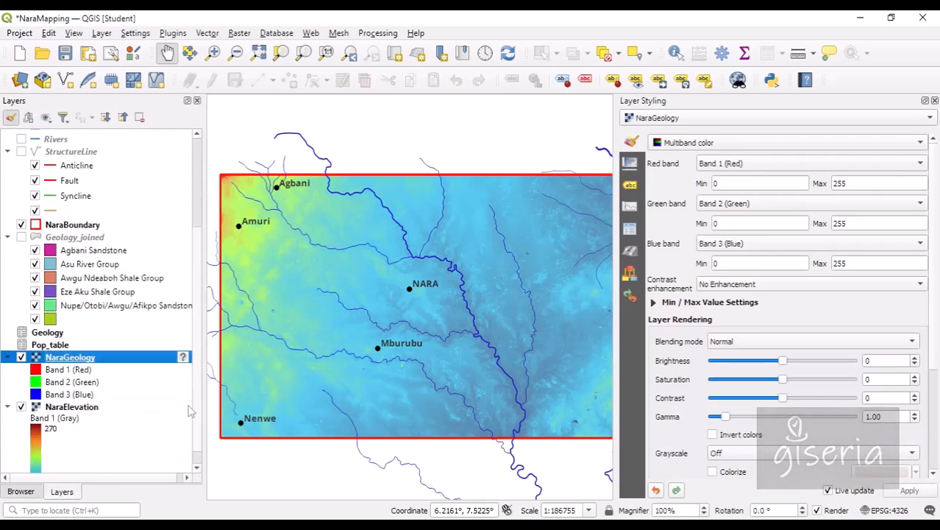
{"action": "scroll", "coordinate": [190, 410], "scroll_direction": "down", "scroll_amount": 1}
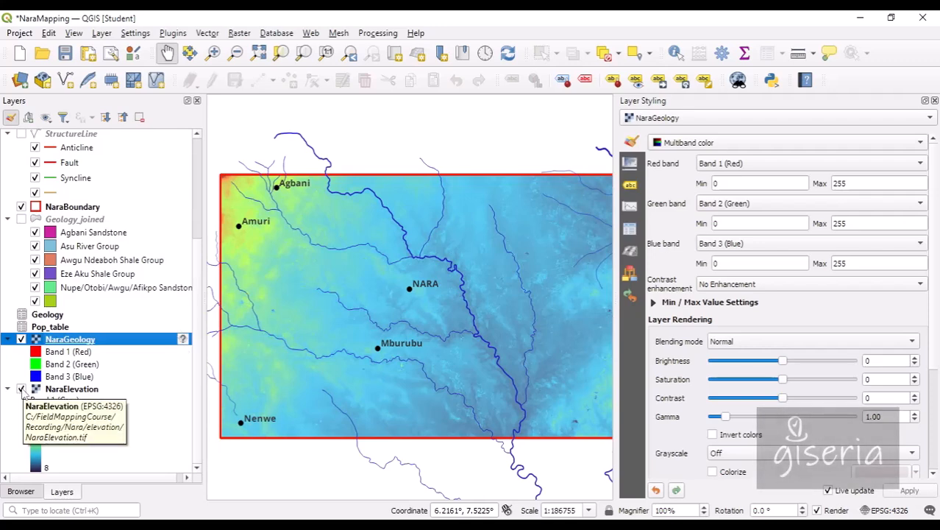
{"action": "left_click", "coordinate": [22, 389]}
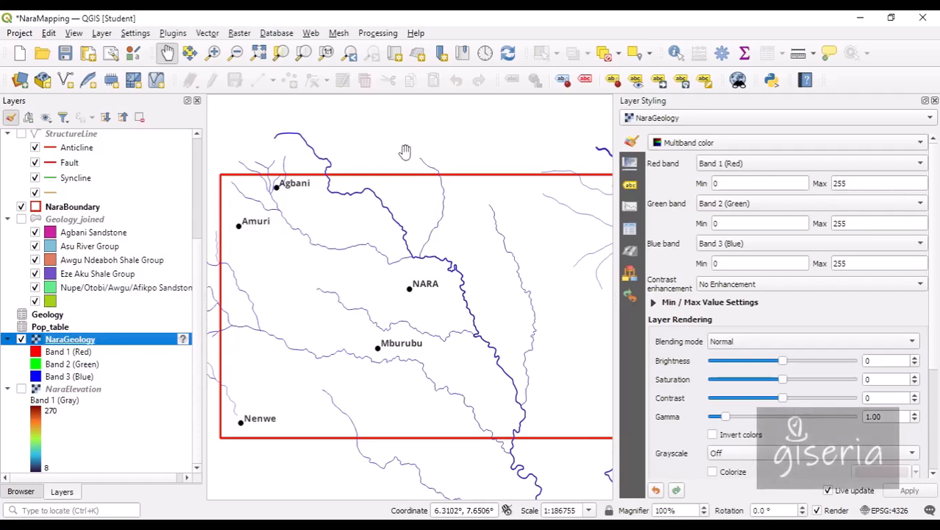
{"action": "left_click_drag", "start_coordinate": [475, 213], "coordinate": [438, 192]}
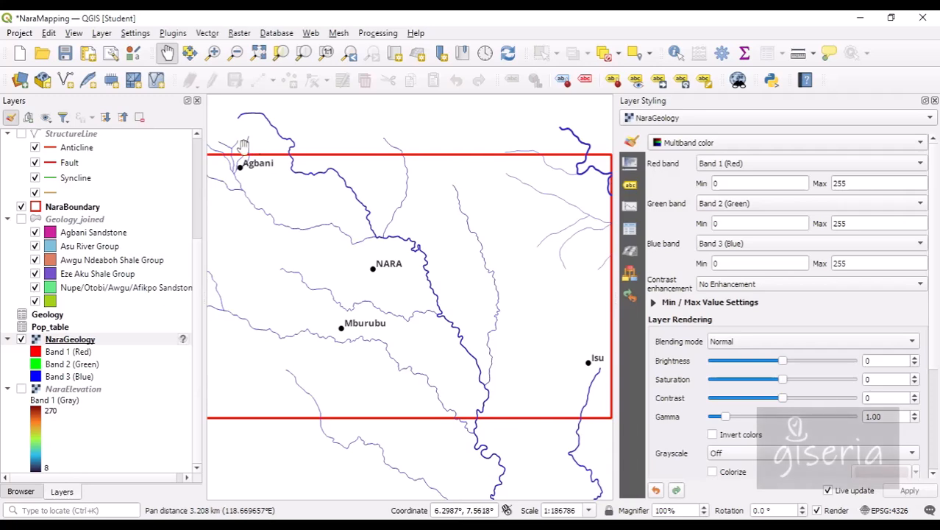
{"action": "left_click_drag", "start_coordinate": [534, 192], "coordinate": [496, 221]}
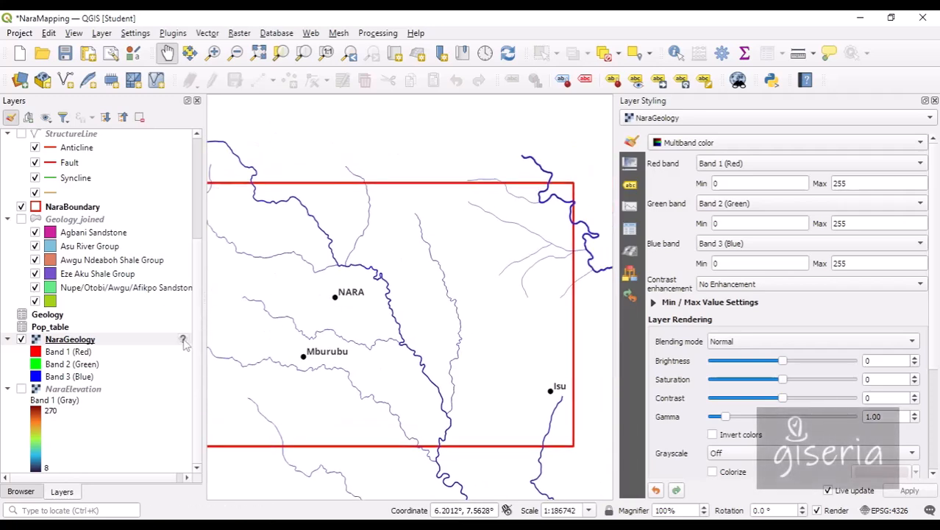
{"action": "mouse_move", "coordinate": [184, 343]}
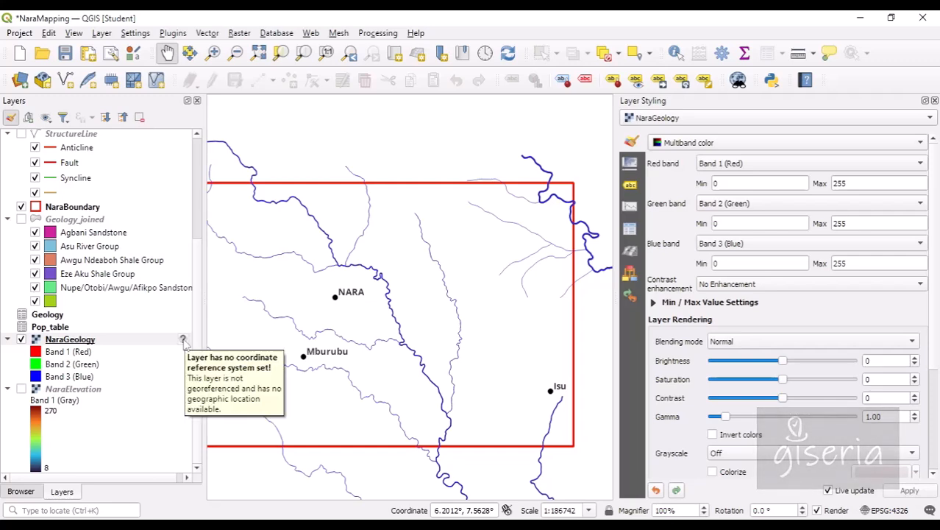
Step: Zoom to the NaraGeology layer and examine the scanned geology map's extent and printed coordinates
{"action": "right_click", "coordinate": [169, 343]}
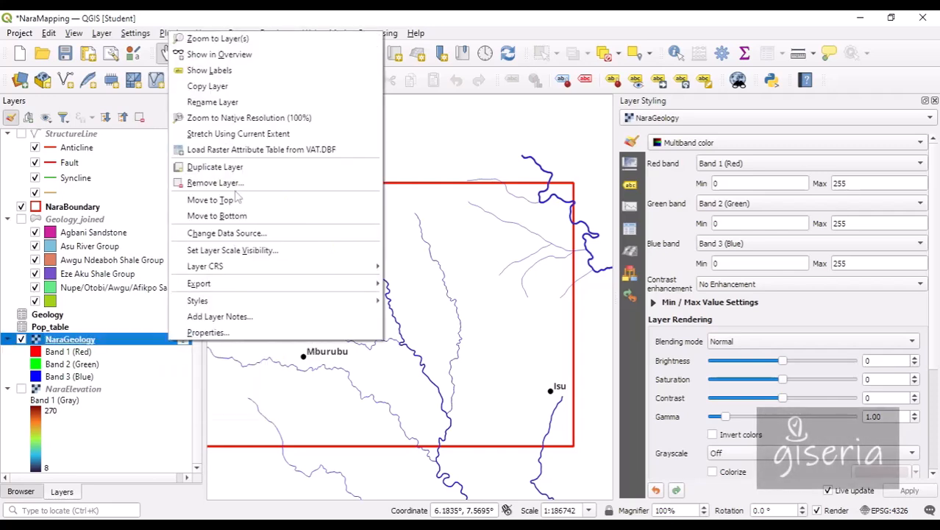
{"action": "left_click", "coordinate": [245, 38]}
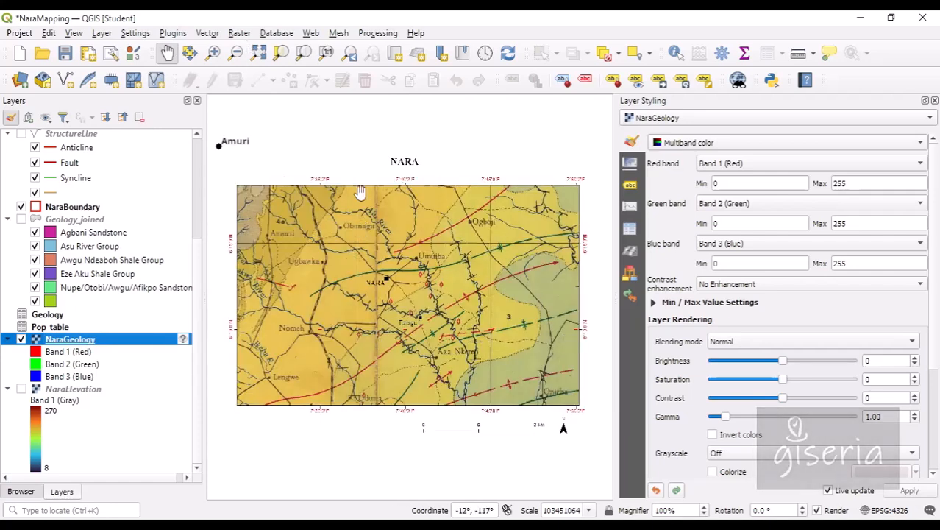
{"action": "left_click_drag", "start_coordinate": [300, 170], "coordinate": [365, 196]}
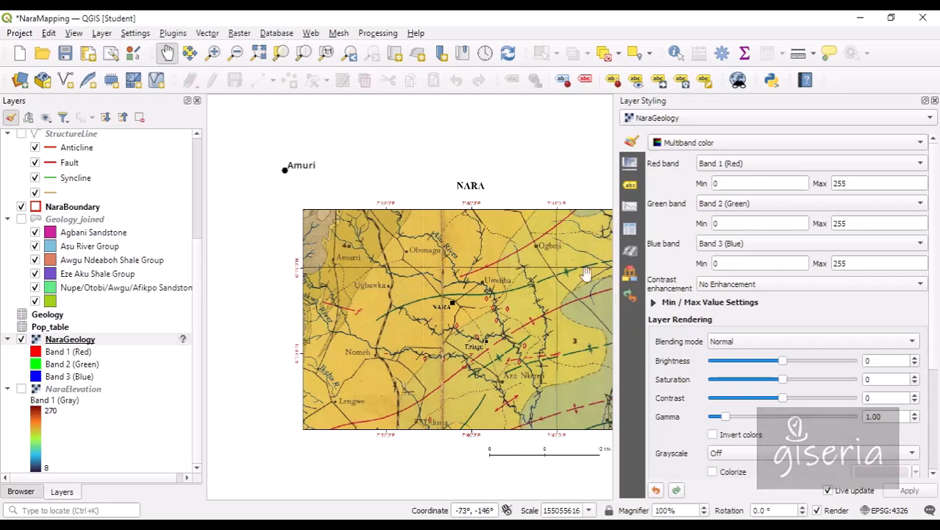
{"action": "left_click_drag", "start_coordinate": [510, 332], "coordinate": [479, 326]}
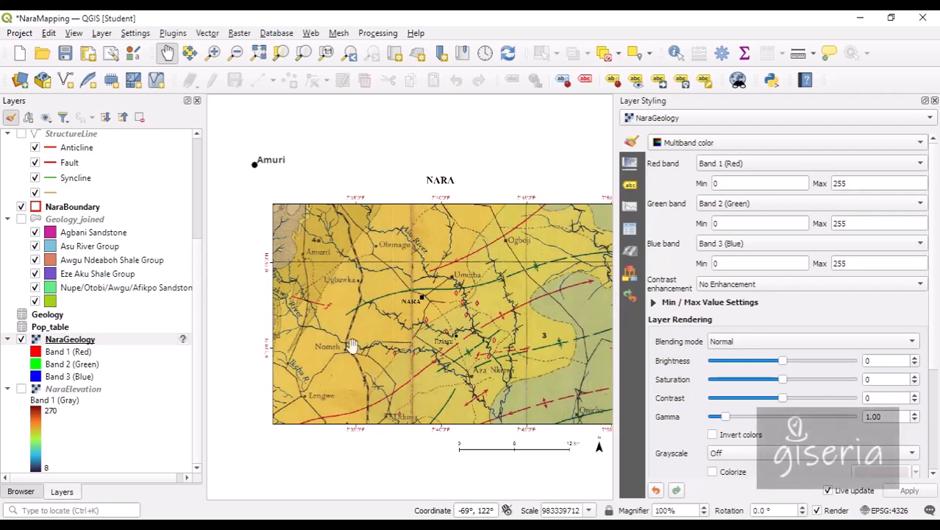
{"action": "left_click_drag", "start_coordinate": [510, 241], "coordinate": [475, 219]}
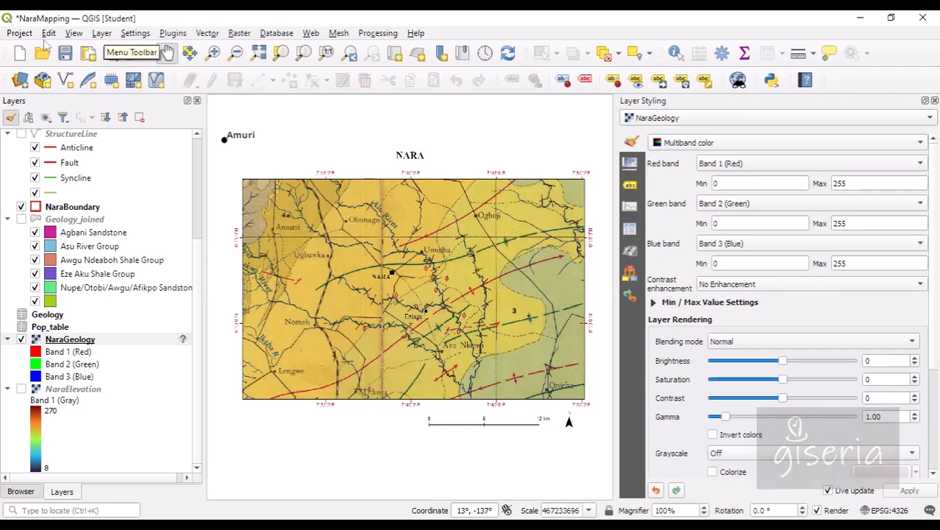
Step: Save the project and open the Georeferencer
{"action": "left_click", "coordinate": [64, 52]}
{"action": "left_click", "coordinate": [102, 33]}
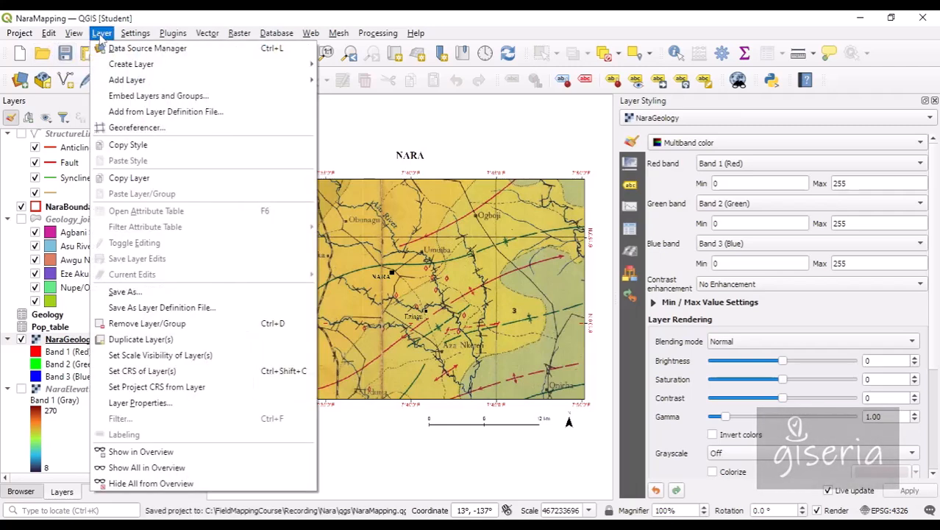
{"action": "left_click", "coordinate": [134, 127]}
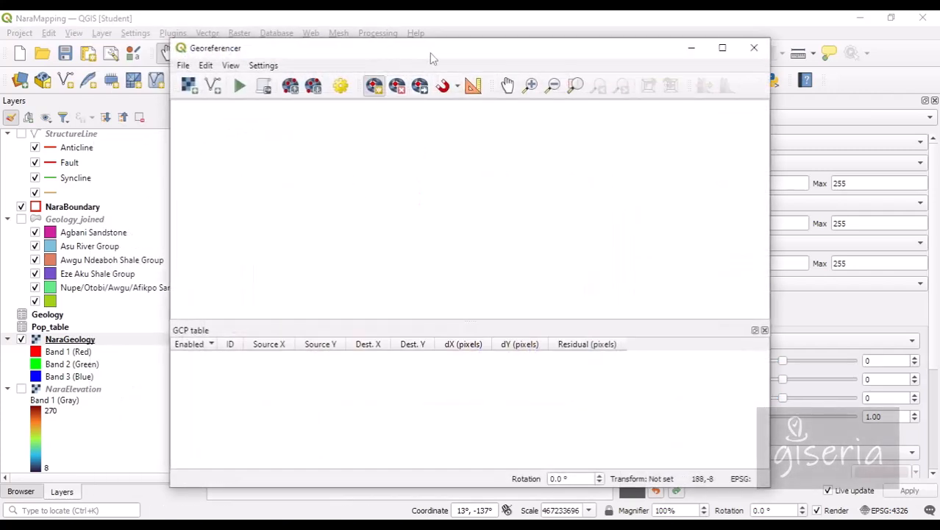
{"action": "left_click_drag", "start_coordinate": [433, 58], "coordinate": [370, 54]}
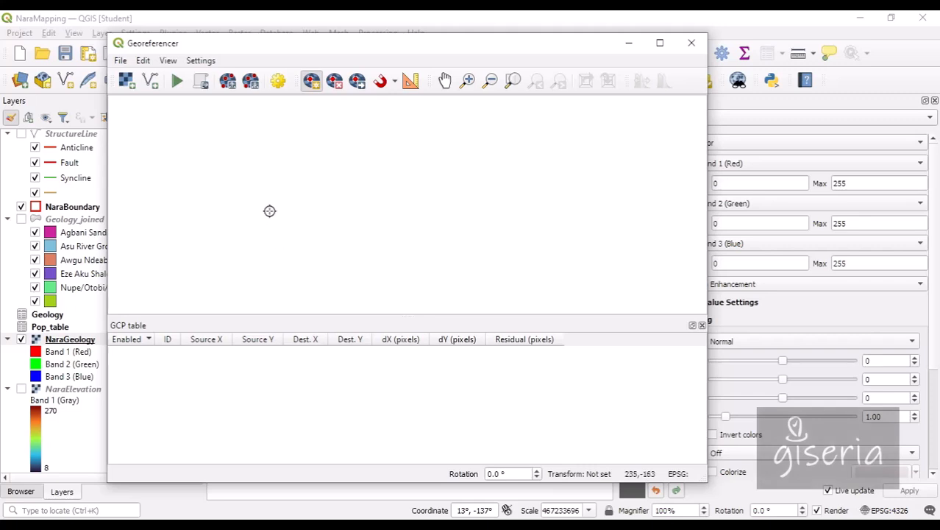
Step: Load NaraGeology.png from Recording/Nara/raster/geology/NaraGeology as the raster to georeference
{"action": "left_click", "coordinate": [127, 81]}
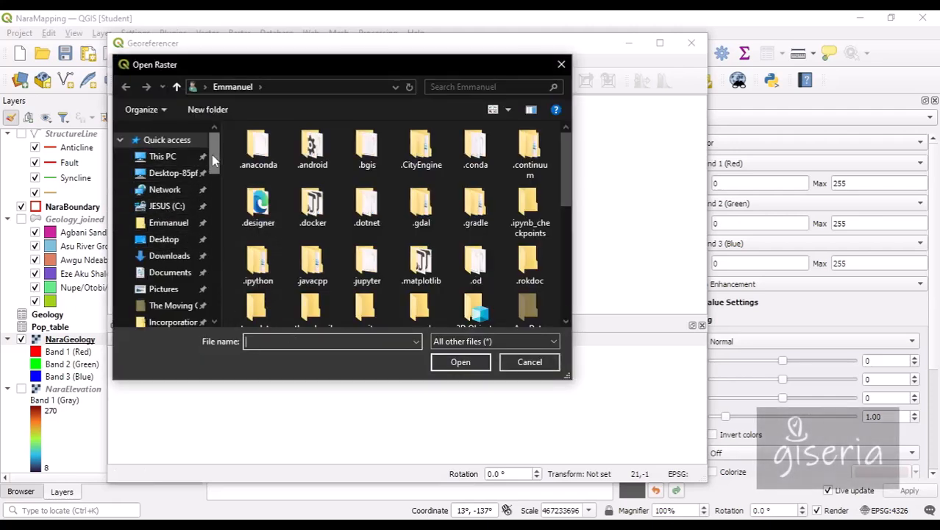
{"action": "left_click_drag", "start_coordinate": [212, 155], "coordinate": [212, 262]}
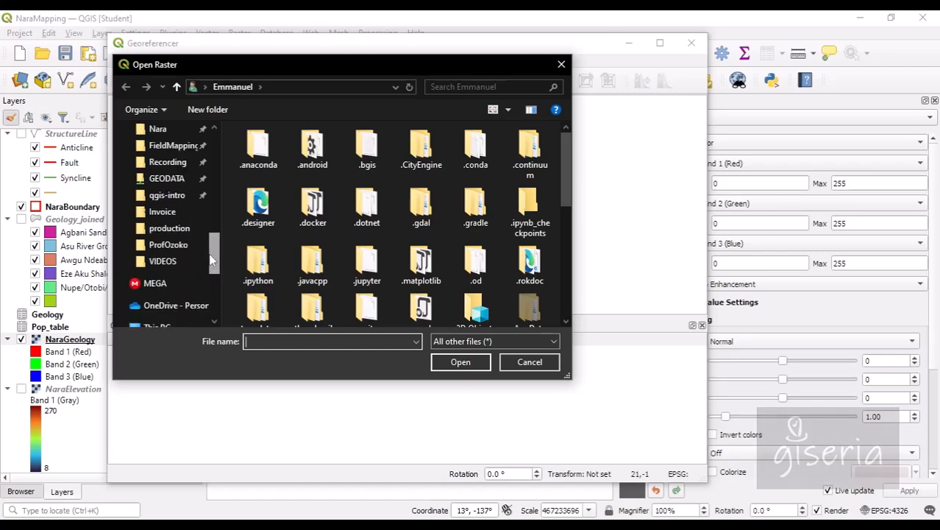
{"action": "left_click", "coordinate": [168, 162]}
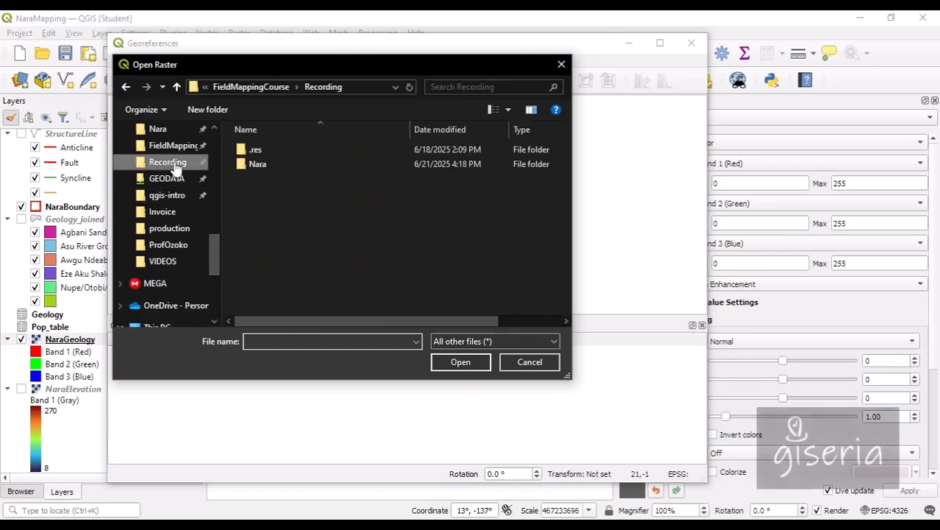
{"action": "double_click", "coordinate": [254, 163]}
{"action": "double_click", "coordinate": [278, 255]}
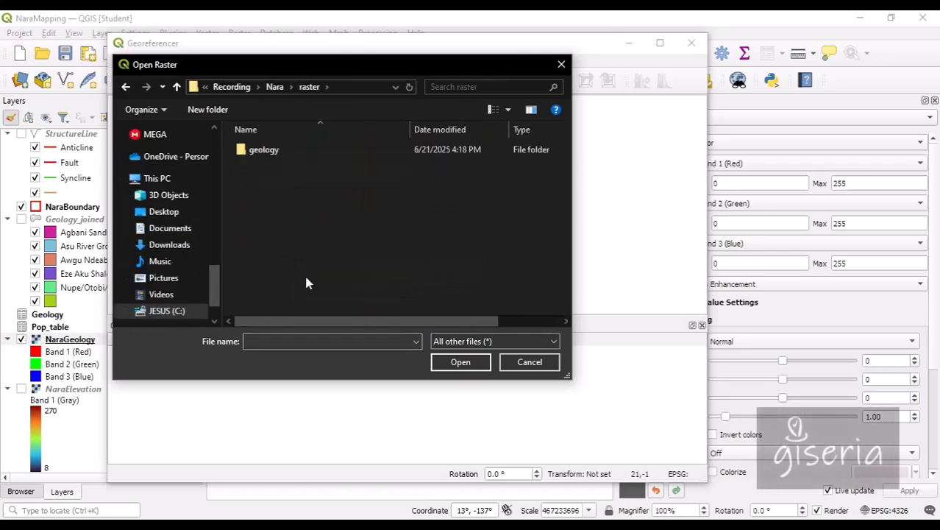
{"action": "double_click", "coordinate": [272, 157]}
{"action": "double_click", "coordinate": [278, 163]}
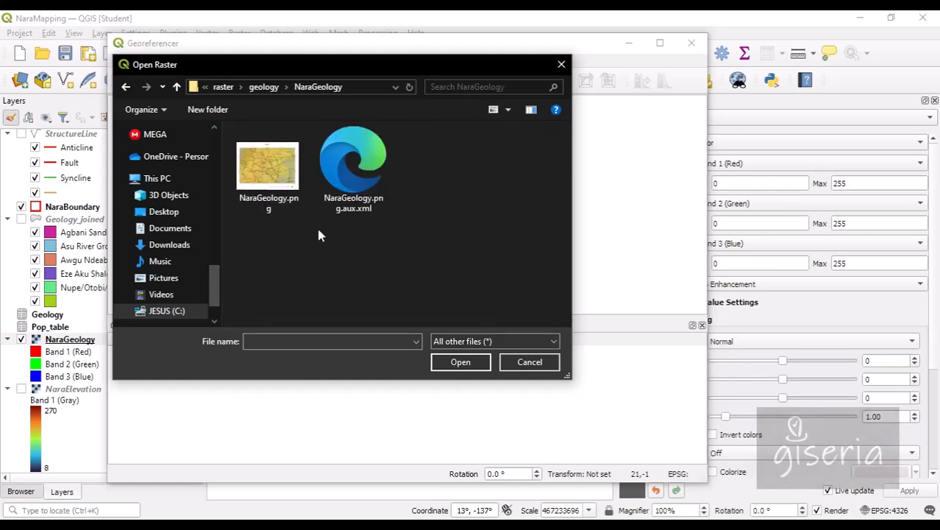
{"action": "double_click", "coordinate": [275, 189]}
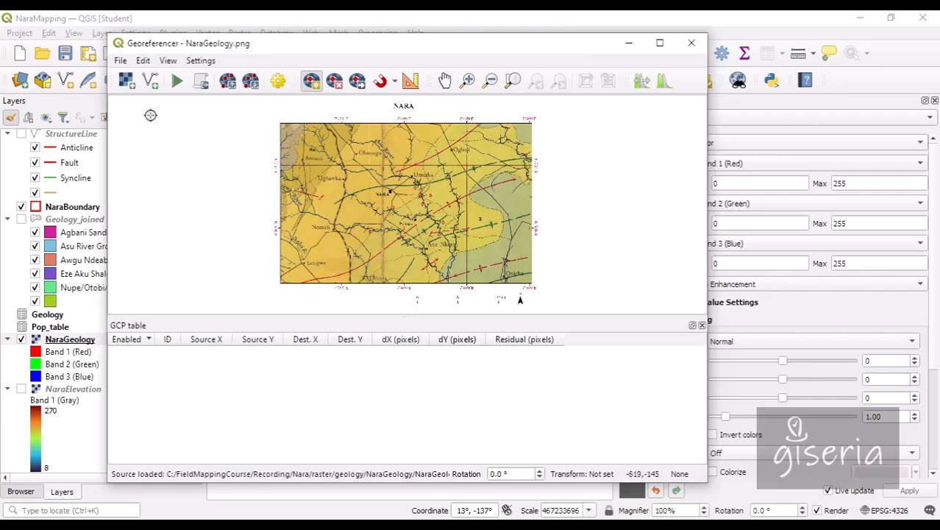
Step: Maximize the Georeferencer window and examine the 7°35'0"E tick and the red grid cross below it on the geology map
{"action": "left_click", "coordinate": [660, 43]}
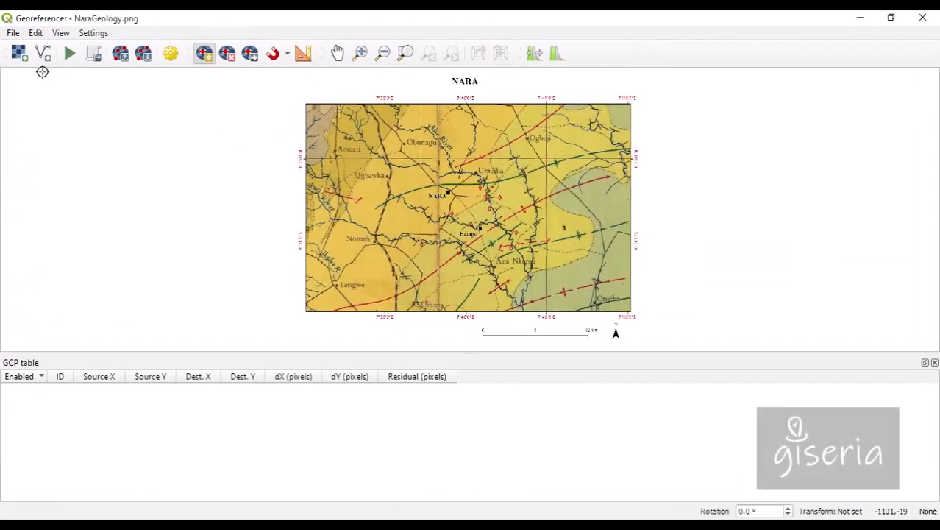
{"action": "scroll", "coordinate": [346, 146], "scroll_direction": "up", "scroll_amount": 4}
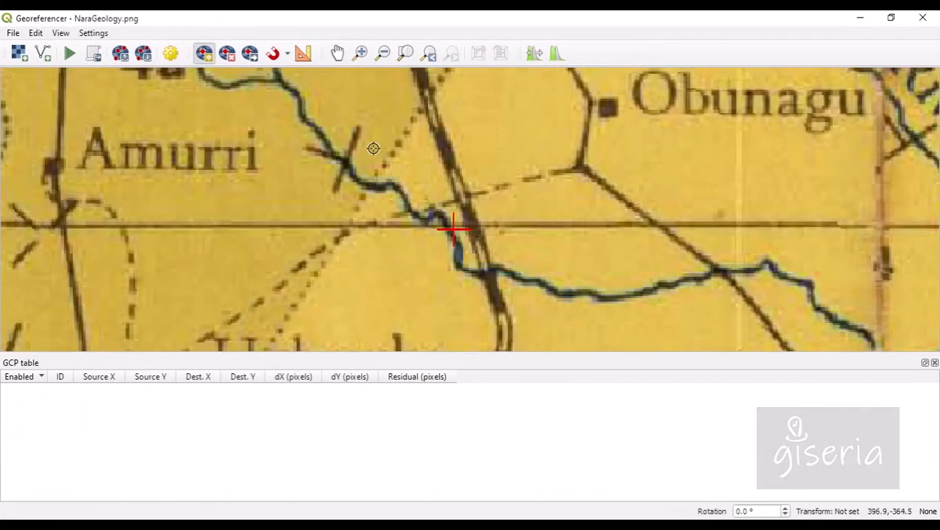
{"action": "left_click", "coordinate": [338, 56]}
{"action": "left_click_drag", "start_coordinate": [197, 156], "coordinate": [489, 359]}
{"action": "left_click_drag", "start_coordinate": [260, 158], "coordinate": [519, 371]}
{"action": "left_click_drag", "start_coordinate": [912, 308], "coordinate": [490, 264]}
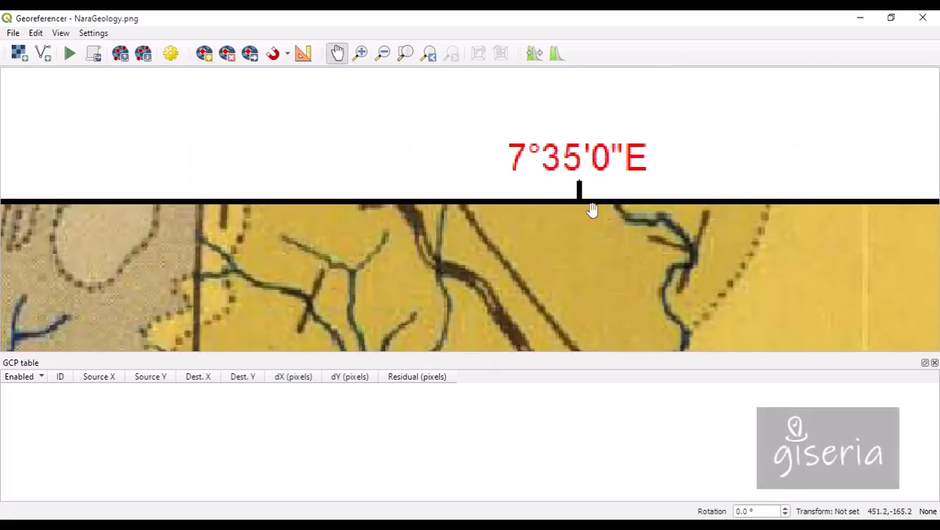
{"action": "left_click_drag", "start_coordinate": [573, 280], "coordinate": [542, 132]}
{"action": "left_click_drag", "start_coordinate": [573, 302], "coordinate": [540, 151]}
{"action": "left_click_drag", "start_coordinate": [556, 332], "coordinate": [523, 131]}
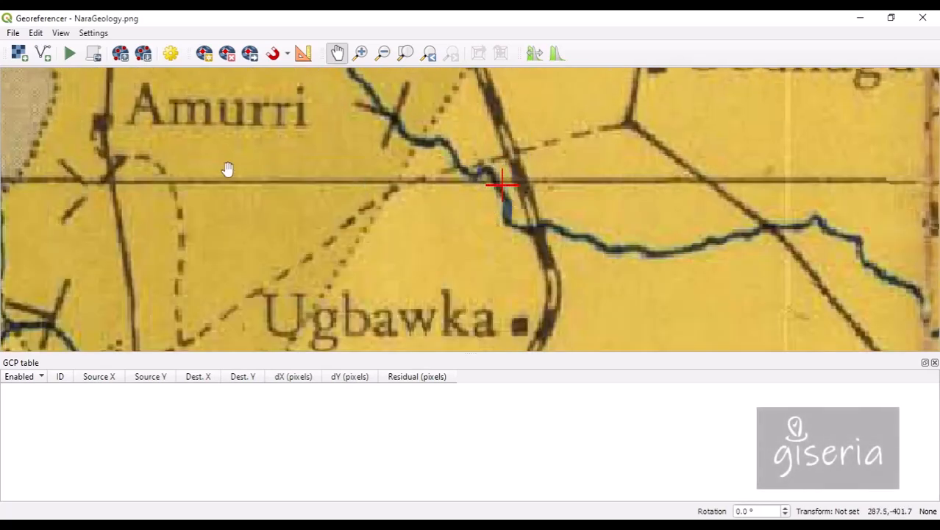
{"action": "left_click_drag", "start_coordinate": [229, 170], "coordinate": [413, 252]}
{"action": "left_click_drag", "start_coordinate": [565, 130], "coordinate": [319, 214]}
{"action": "left_click_drag", "start_coordinate": [508, 176], "coordinate": [544, 254]}
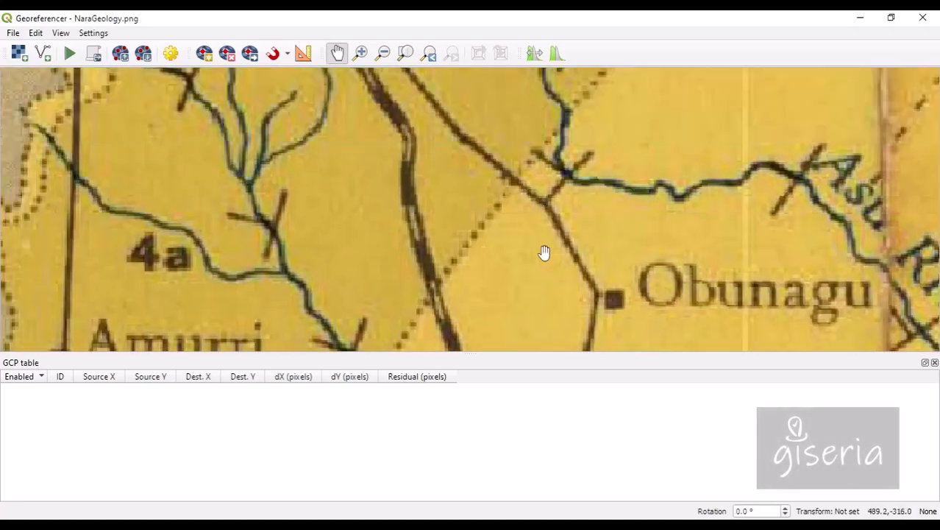
{"action": "scroll", "coordinate": [384, 146], "scroll_direction": "down", "scroll_amount": 1}
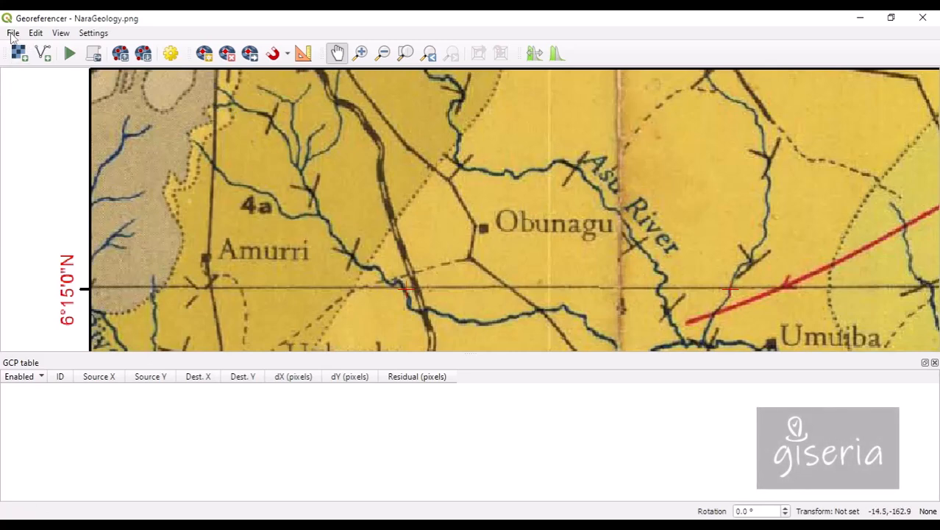
Step: Trace the 7°35'0"E and 6°15'0"N labels along the map frame to the red cross where they intersect
{"action": "left_click", "coordinate": [337, 56]}
{"action": "left_click_drag", "start_coordinate": [356, 132], "coordinate": [383, 192]}
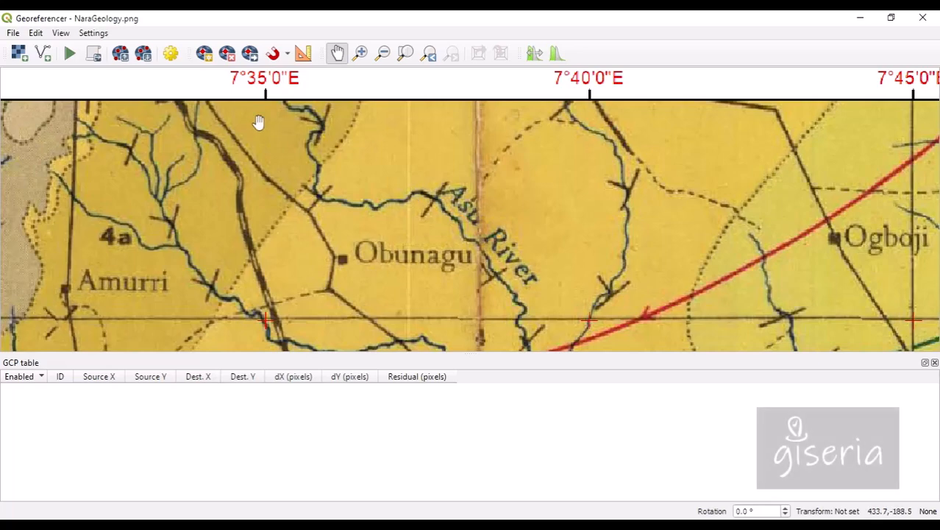
{"action": "left_click_drag", "start_coordinate": [315, 185], "coordinate": [453, 152]}
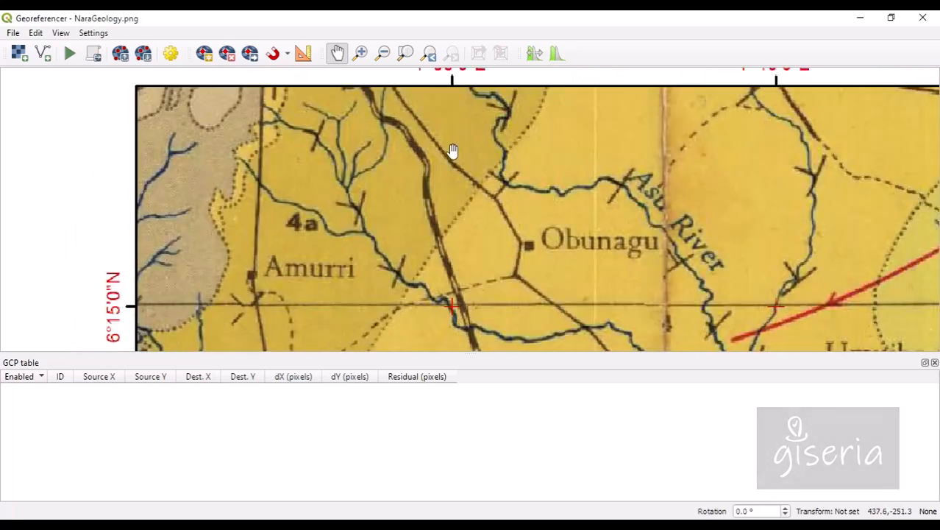
{"action": "left_click_drag", "start_coordinate": [433, 308], "coordinate": [406, 244]}
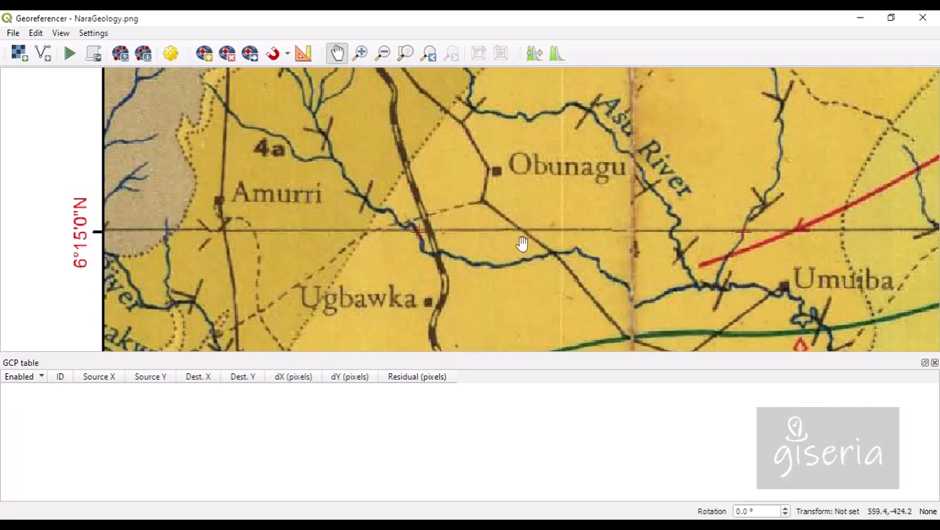
{"action": "scroll", "coordinate": [418, 233], "scroll_direction": "down", "scroll_amount": 1}
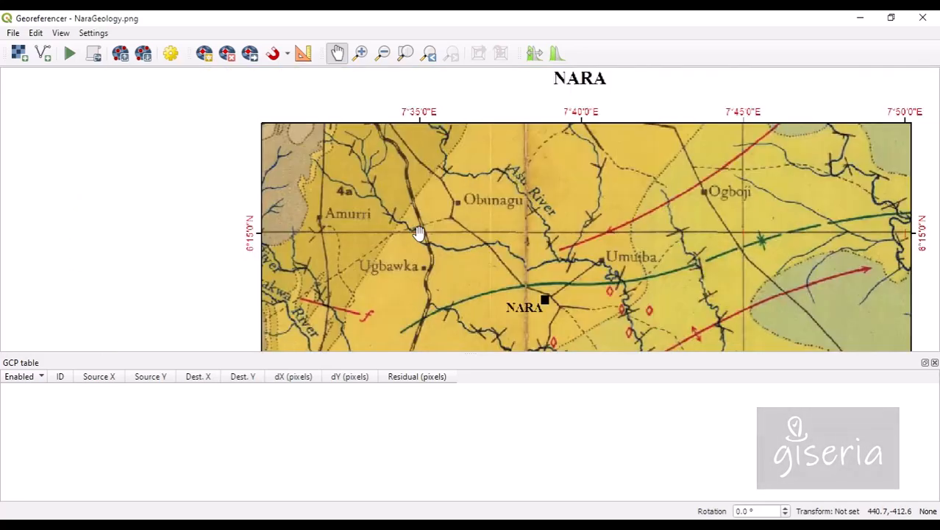
{"action": "scroll", "coordinate": [420, 231], "scroll_direction": "up", "scroll_amount": 1}
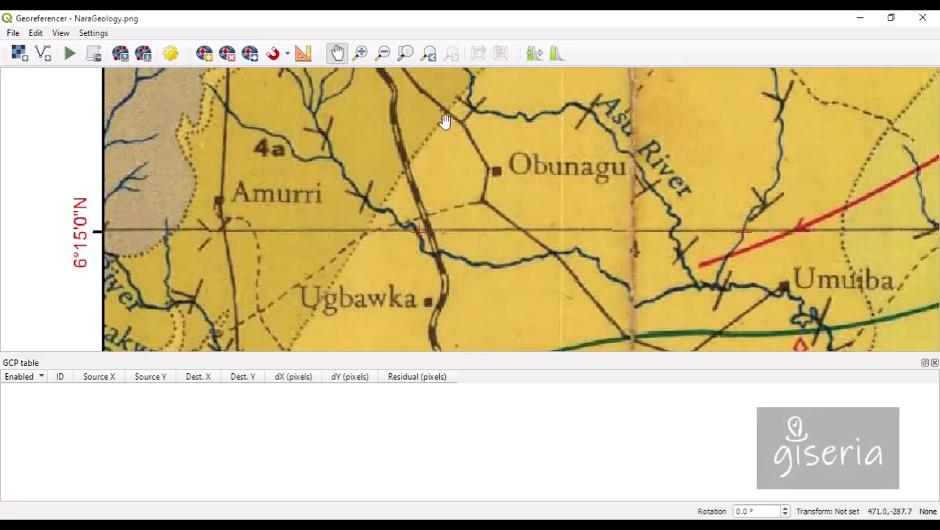
{"action": "left_click_drag", "start_coordinate": [445, 121], "coordinate": [430, 246]}
{"action": "left_click_drag", "start_coordinate": [556, 304], "coordinate": [494, 164]}
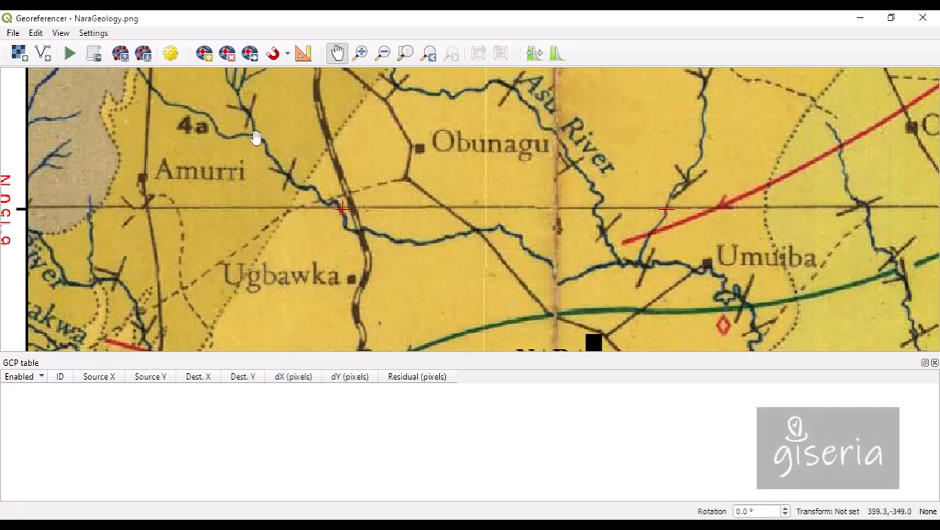
{"action": "left_click", "coordinate": [204, 56]}
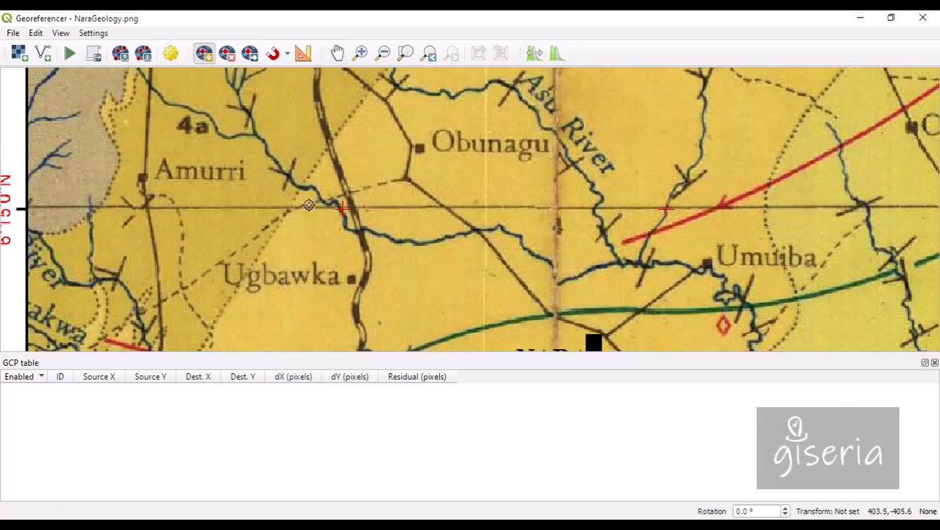
{"action": "scroll", "coordinate": [343, 208], "scroll_direction": "up", "scroll_amount": 5}
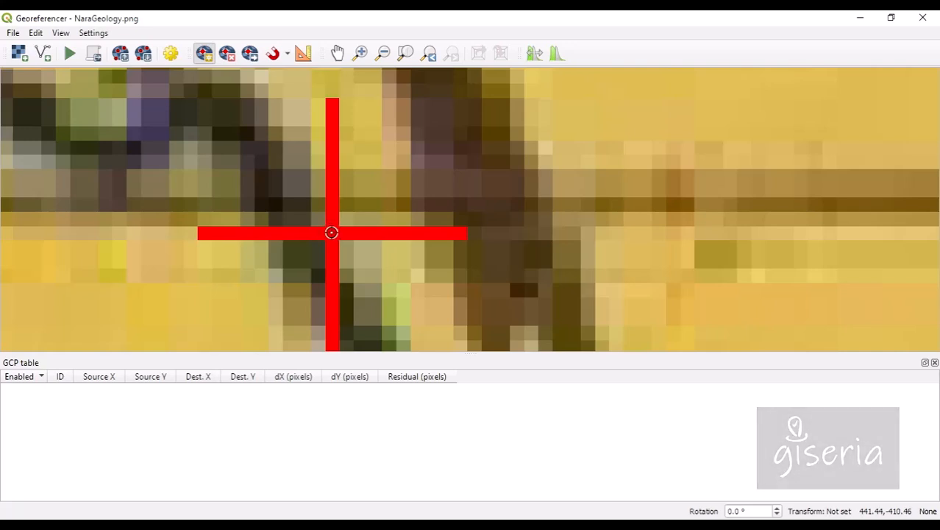
{"action": "left_click", "coordinate": [331, 233]}
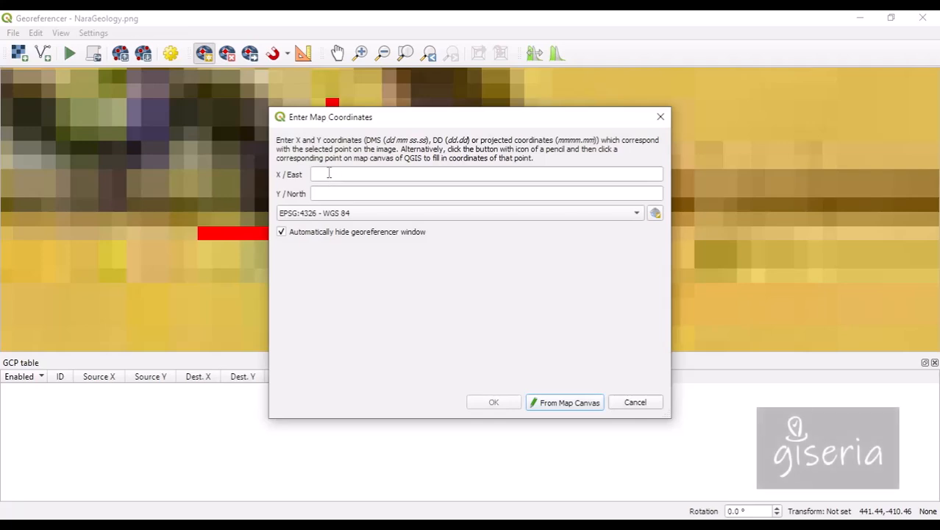
{"action": "left_click", "coordinate": [659, 117]}
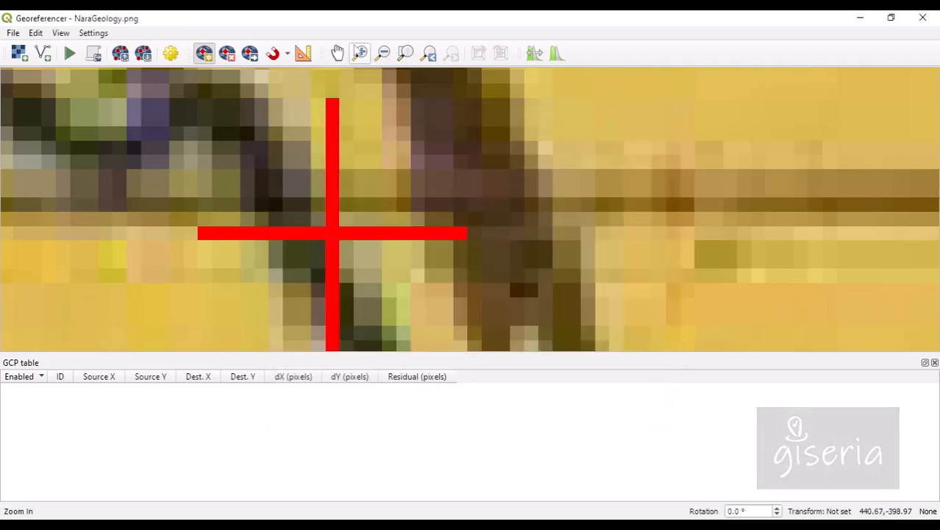
{"action": "left_click", "coordinate": [337, 53]}
{"action": "scroll", "coordinate": [304, 215], "scroll_direction": "down", "scroll_amount": 2}
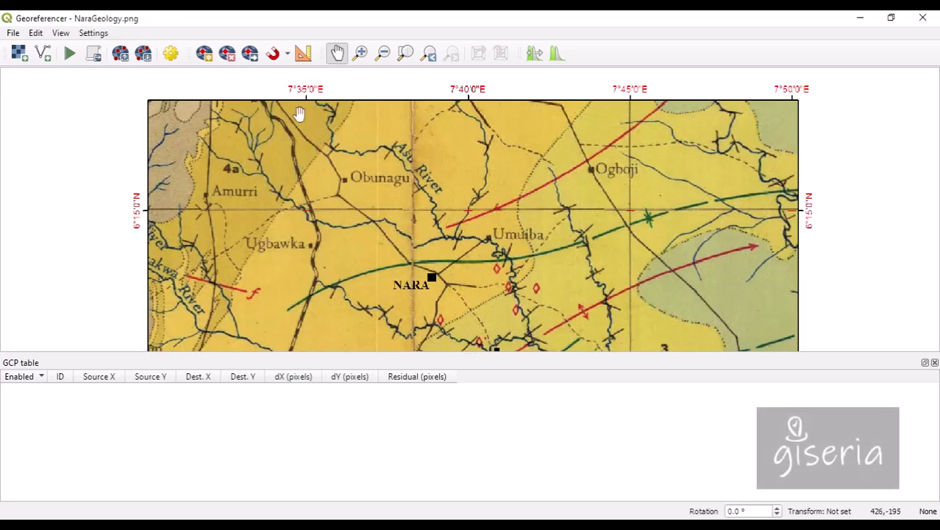
Step: Add a ground control point at the centre of the red cross near Ugbawka with X/East 7 35 0 and Y/North 6 15 0
{"action": "left_click", "coordinate": [204, 54]}
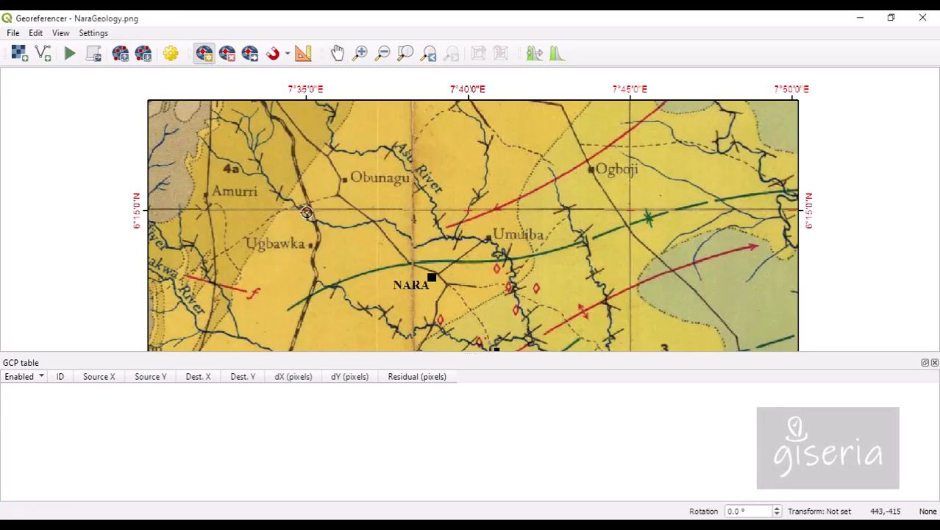
{"action": "scroll", "coordinate": [306, 213], "scroll_direction": "up", "scroll_amount": 4}
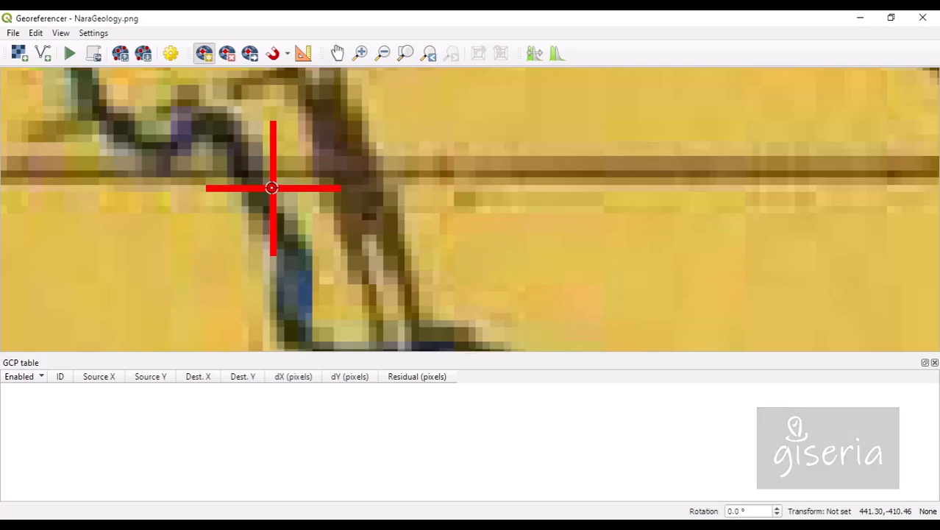
{"action": "scroll", "coordinate": [272, 188], "scroll_direction": "up", "scroll_amount": 1}
{"action": "left_click", "coordinate": [273, 188]}
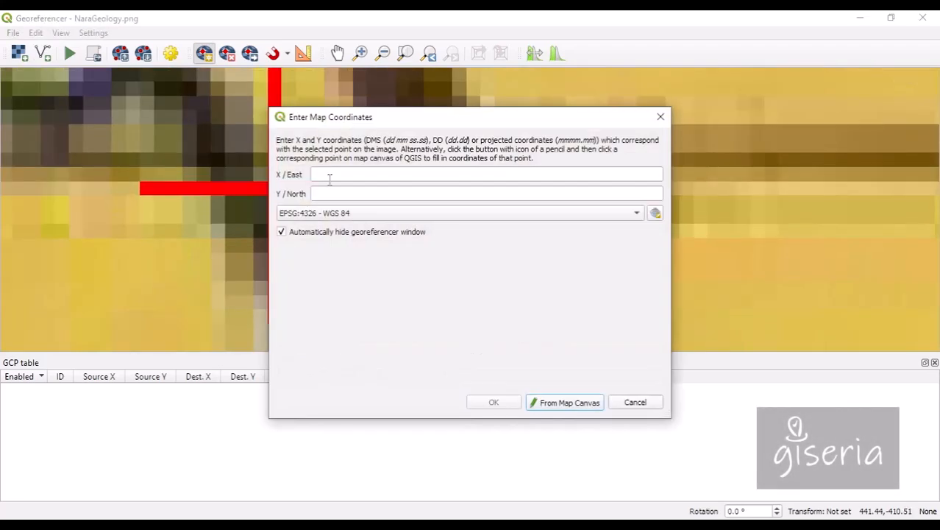
{"action": "left_click", "coordinate": [341, 192]}
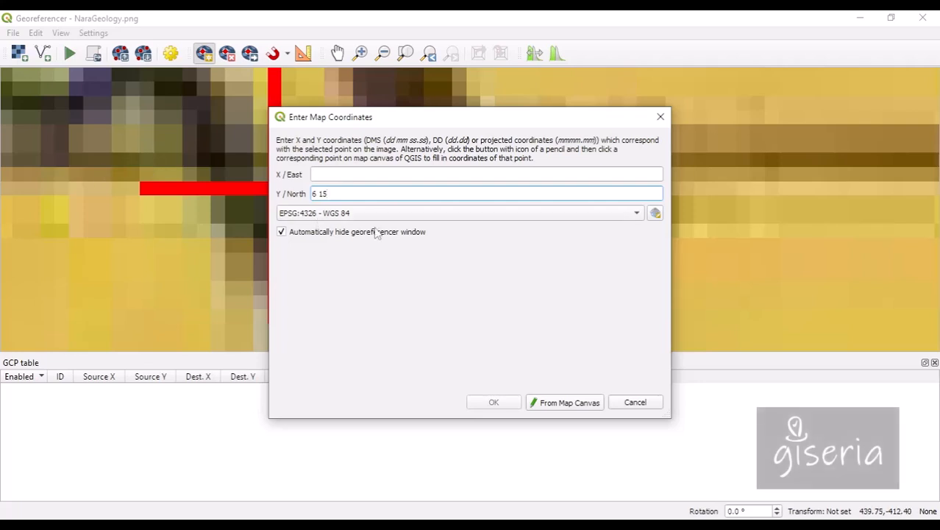
{"action": "left_click", "coordinate": [360, 174]}
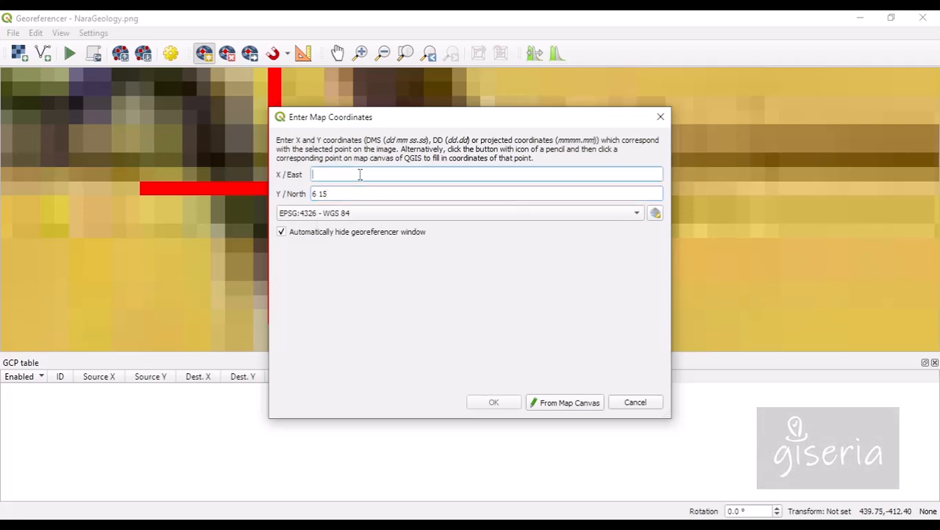
{"action": "type", "text": "7 35 0"}
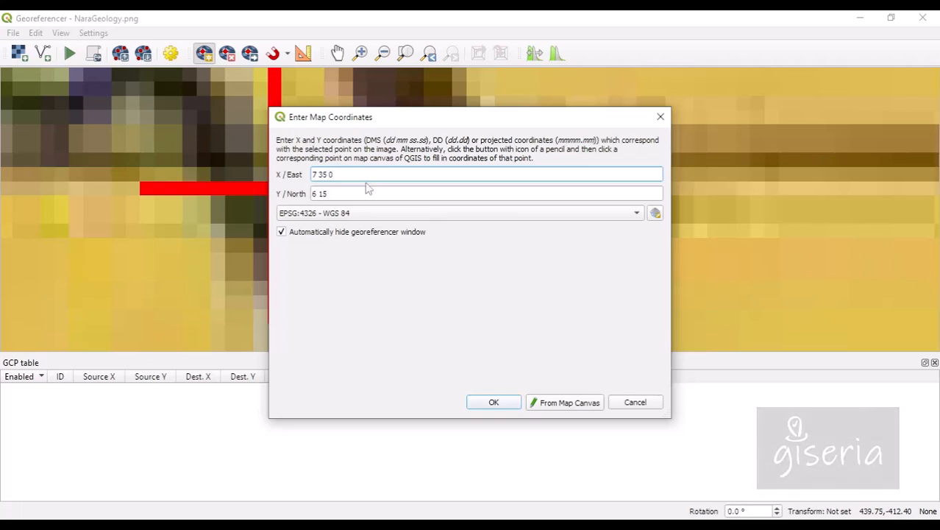
{"action": "left_click", "coordinate": [371, 194]}
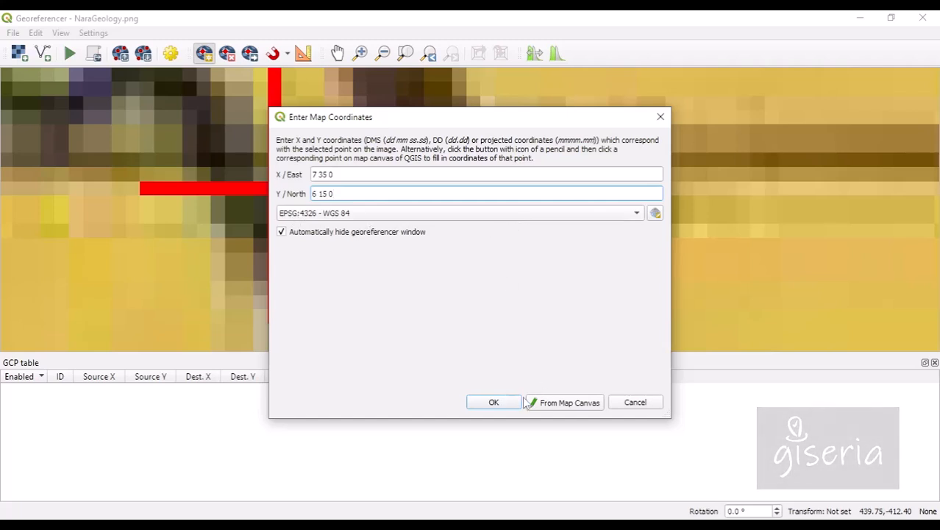
{"action": "left_click", "coordinate": [494, 403]}
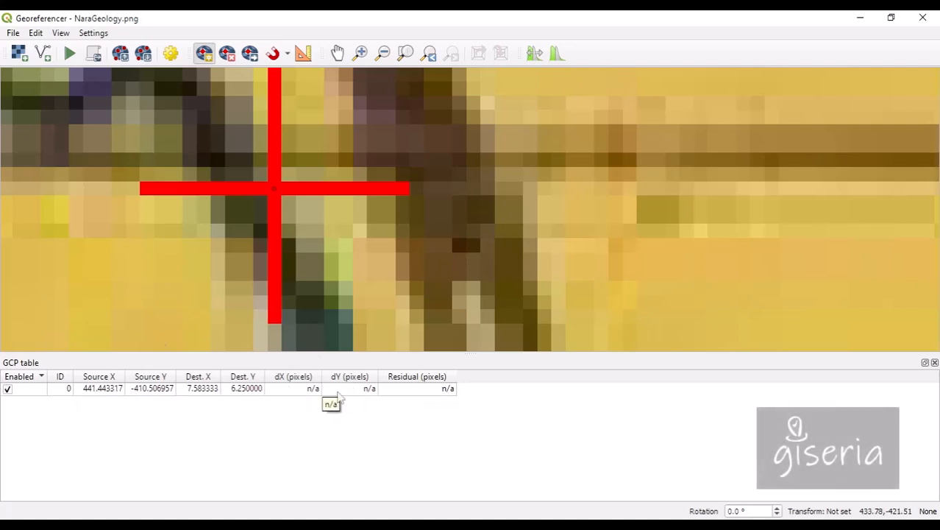
Step: Examine the remaining red grid crosses and the coordinate labels around the geology map for further control point locations
{"action": "left_click", "coordinate": [343, 51]}
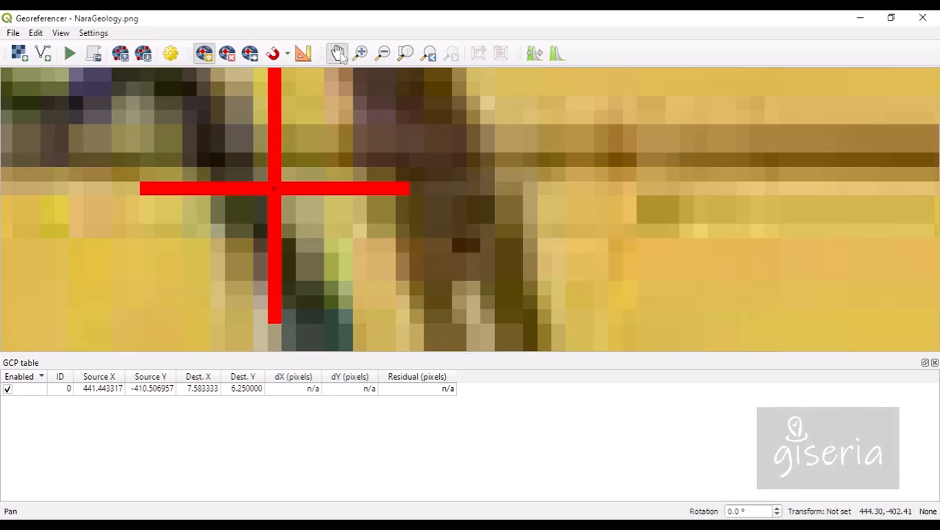
{"action": "scroll", "coordinate": [340, 163], "scroll_direction": "down", "scroll_amount": 5}
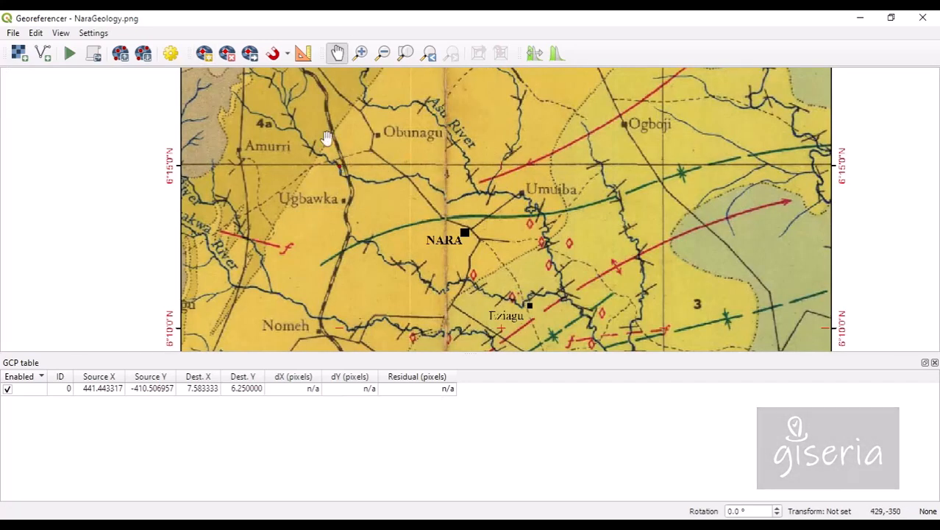
{"action": "left_click_drag", "start_coordinate": [490, 166], "coordinate": [365, 241]}
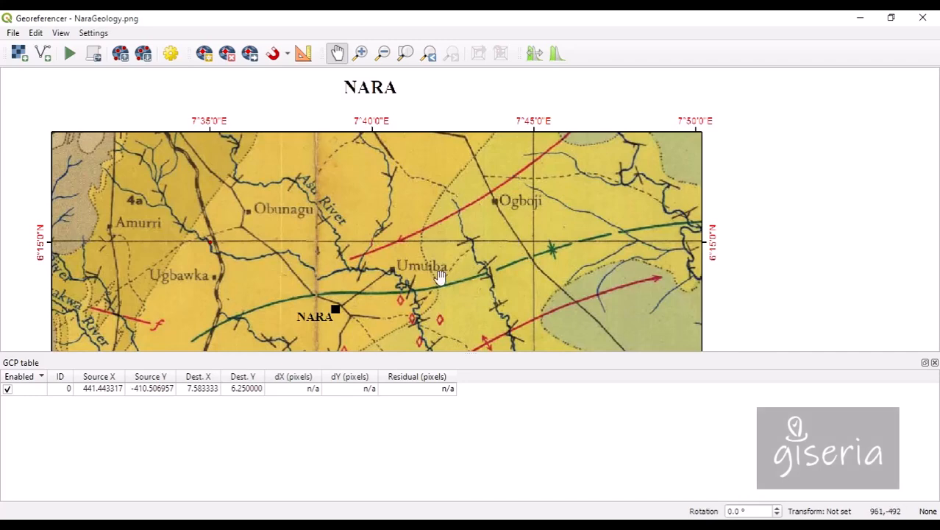
{"action": "left_click_drag", "start_coordinate": [401, 285], "coordinate": [415, 198]}
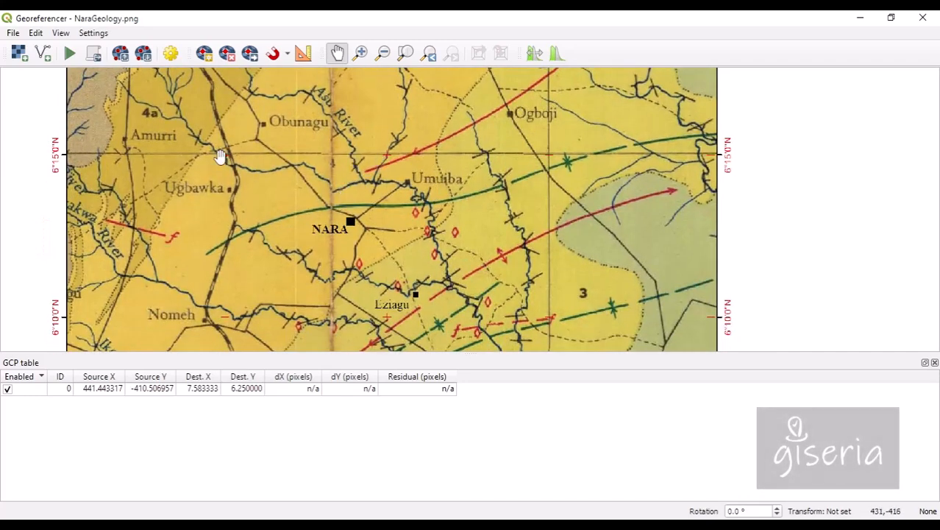
{"action": "left_click_drag", "start_coordinate": [534, 259], "coordinate": [523, 118]}
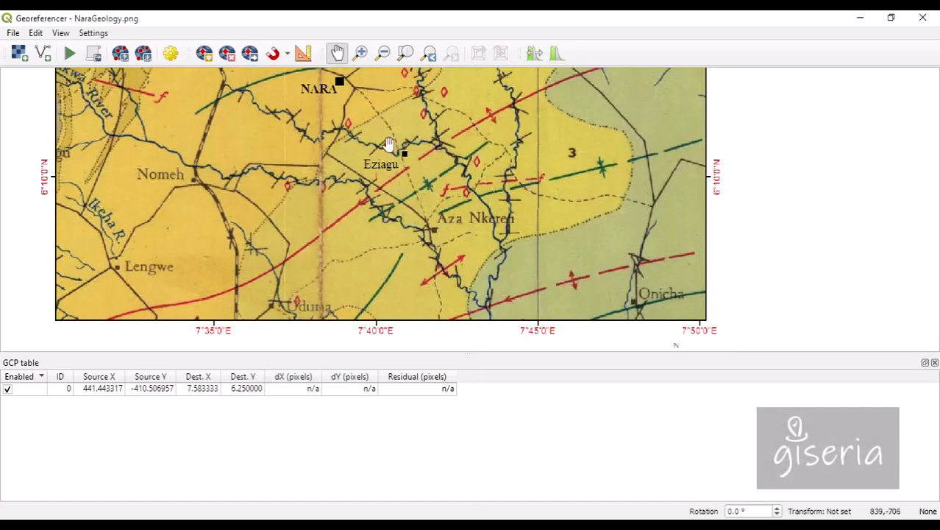
{"action": "left_click_drag", "start_coordinate": [388, 144], "coordinate": [371, 310]}
{"action": "left_click_drag", "start_coordinate": [495, 287], "coordinate": [511, 169]}
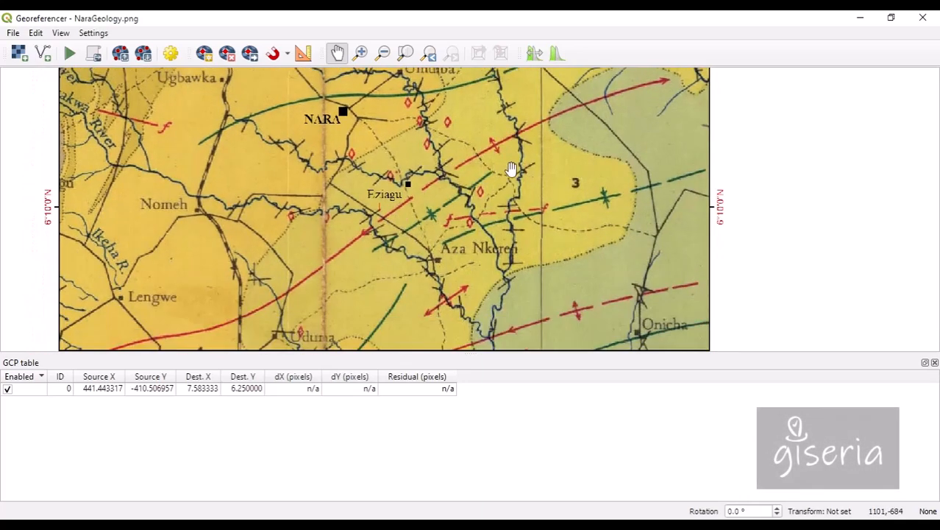
{"action": "left_click_drag", "start_coordinate": [460, 308], "coordinate": [461, 231]}
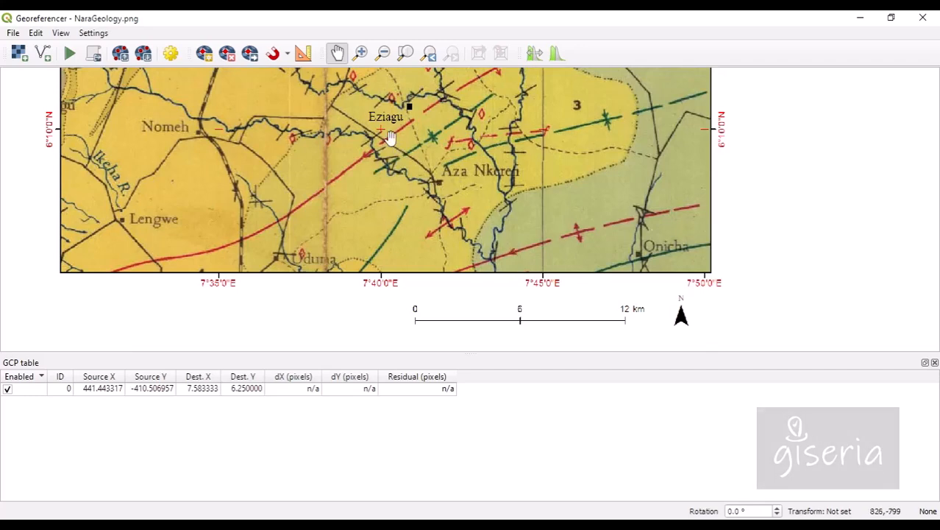
{"action": "left_click_drag", "start_coordinate": [391, 138], "coordinate": [371, 306]}
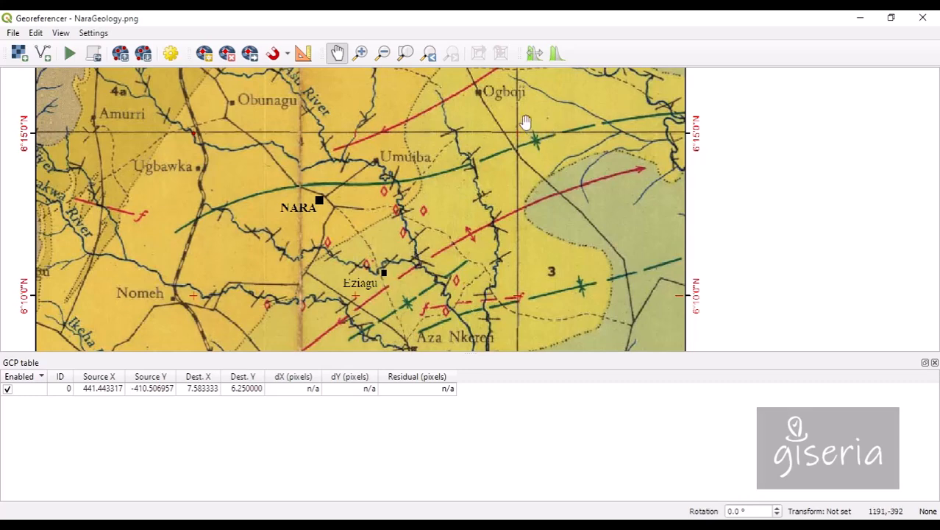
Step: Add a ground control point at the centre of the red cross below Ogboji with X/East 7 45 and Y/North 6 15
{"action": "left_click_drag", "start_coordinate": [522, 116], "coordinate": [506, 187]}
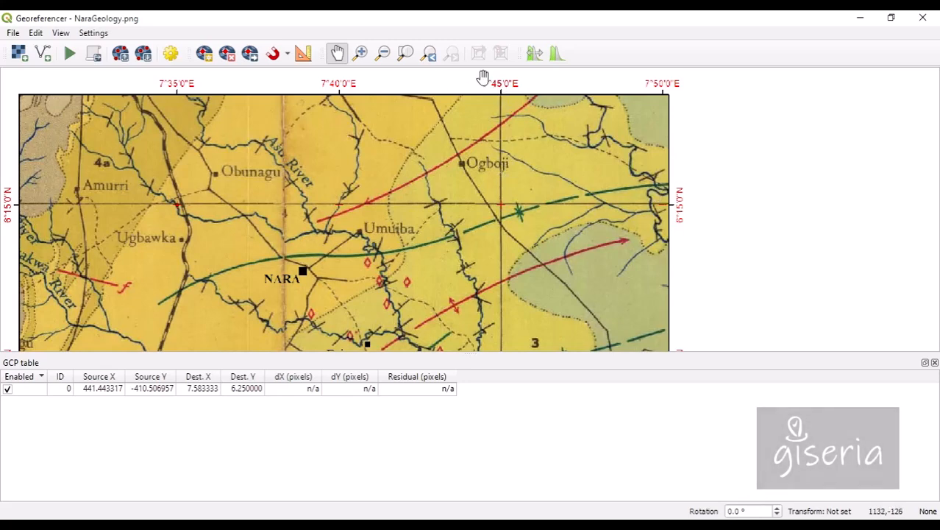
{"action": "left_click", "coordinate": [206, 56]}
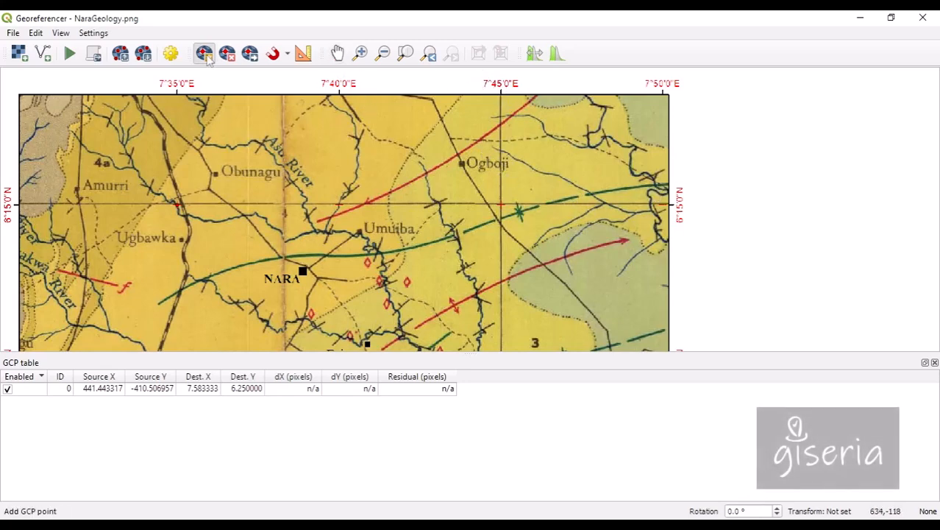
{"action": "scroll", "coordinate": [473, 207], "scroll_direction": "up", "scroll_amount": 6}
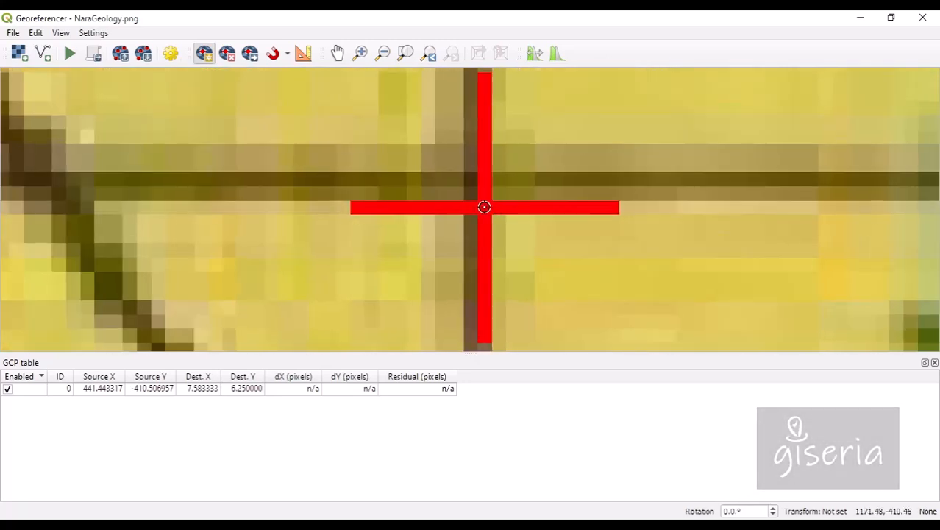
{"action": "left_click", "coordinate": [484, 207]}
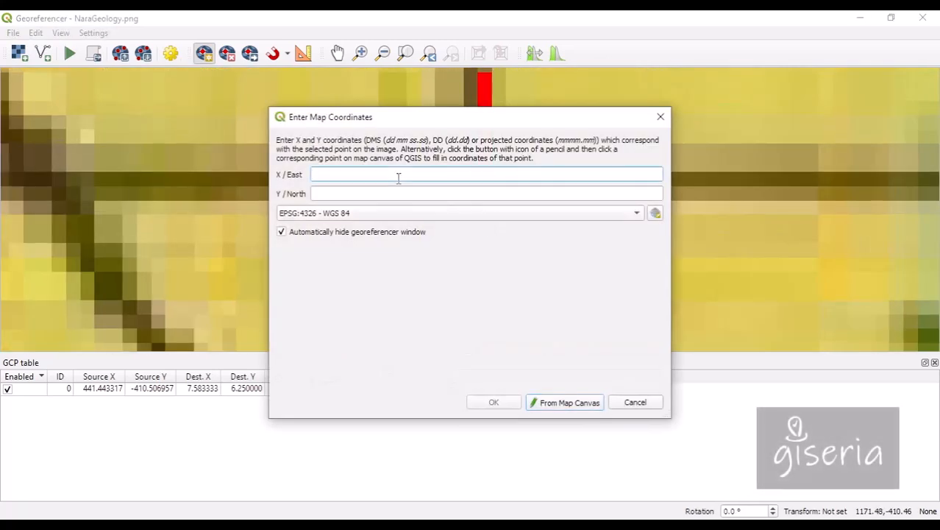
{"action": "key", "text": "Tab"}
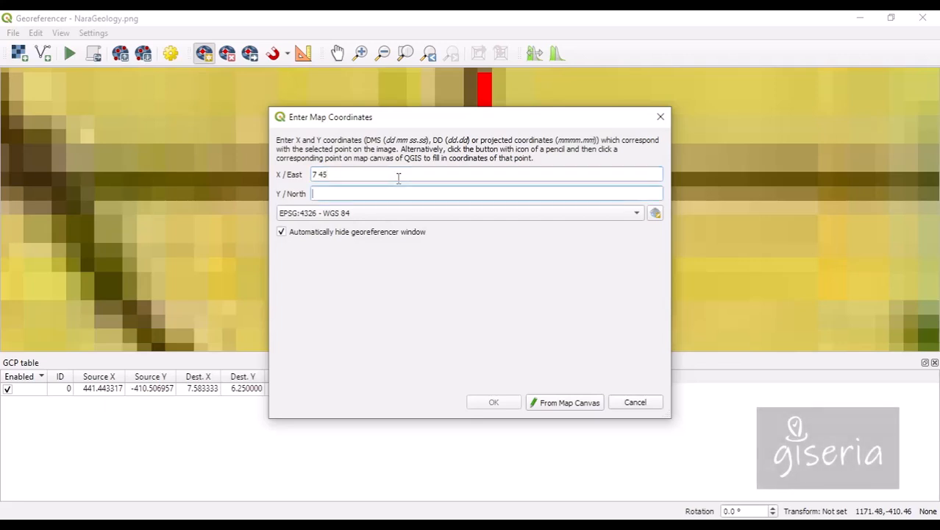
{"action": "type", "text": "6 15"}
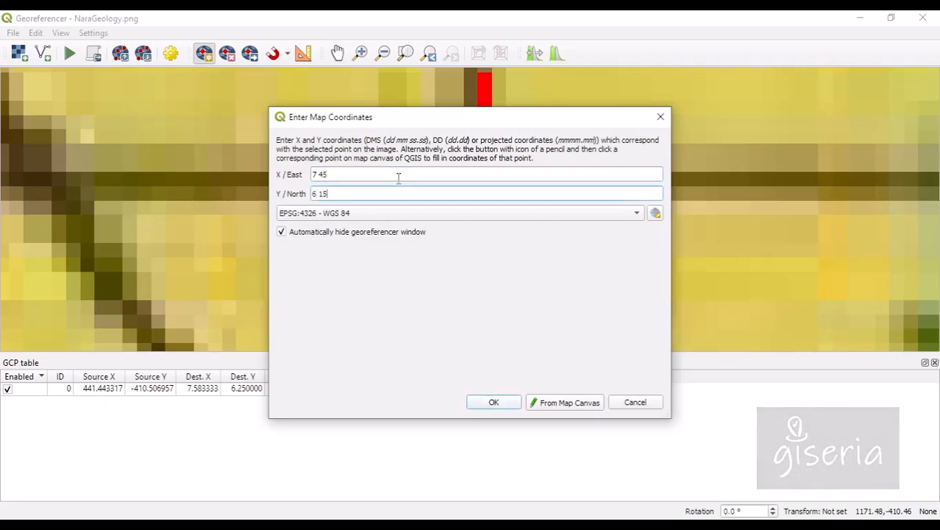
{"action": "left_click", "coordinate": [504, 402]}
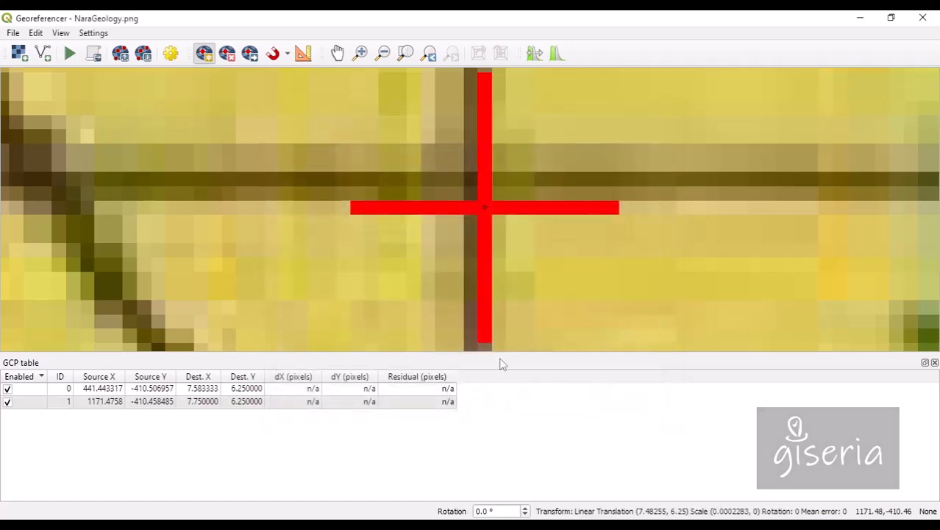
Step: Add a ground control point at the centre of the red cross northeast of Aza Nkeren with X/East 7 45 and Y/North 6 10
{"action": "scroll", "coordinate": [505, 195], "scroll_direction": "down", "scroll_amount": 3}
{"action": "scroll", "coordinate": [510, 249], "scroll_direction": "down", "scroll_amount": 1}
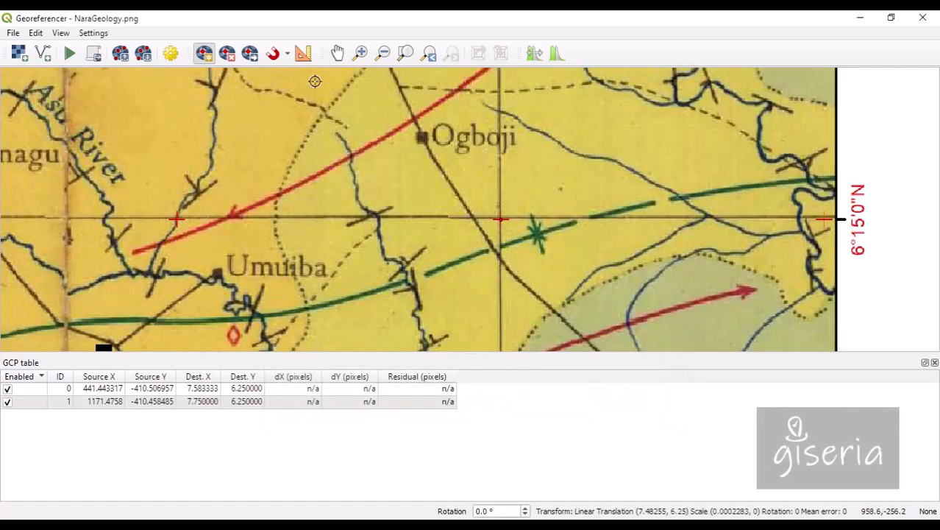
{"action": "left_click", "coordinate": [336, 53]}
{"action": "left_click_drag", "start_coordinate": [439, 272], "coordinate": [460, 216]}
{"action": "scroll", "coordinate": [460, 217], "scroll_direction": "down", "scroll_amount": 2}
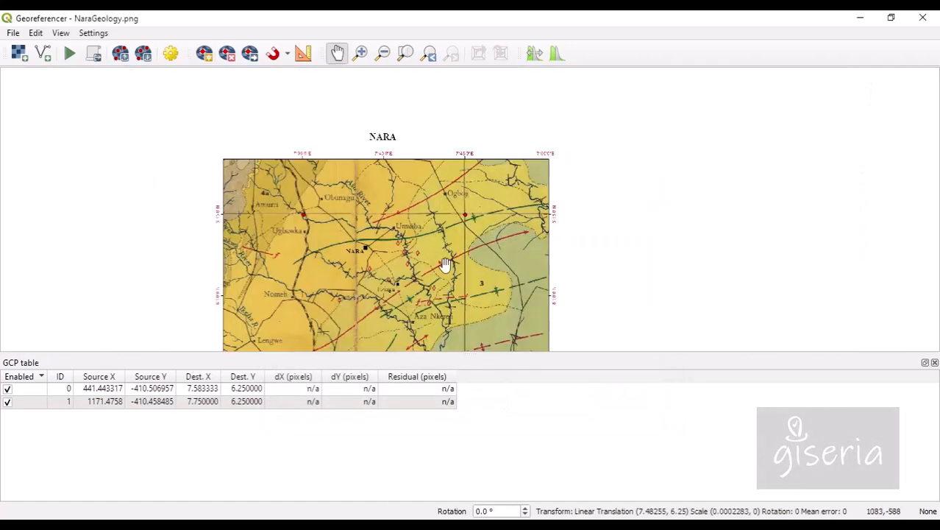
{"action": "left_click_drag", "start_coordinate": [445, 265], "coordinate": [447, 151]}
{"action": "scroll", "coordinate": [447, 190], "scroll_direction": "up", "scroll_amount": 1}
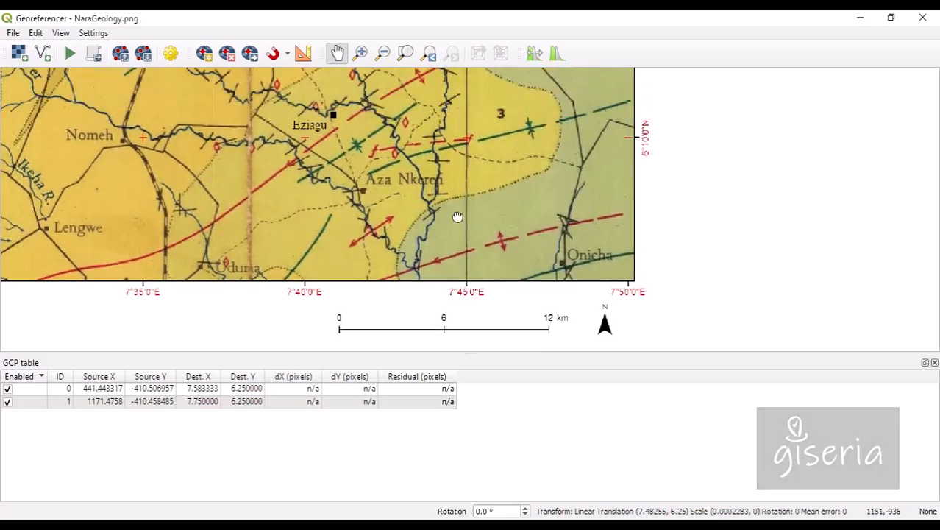
{"action": "left_click_drag", "start_coordinate": [458, 217], "coordinate": [459, 240]}
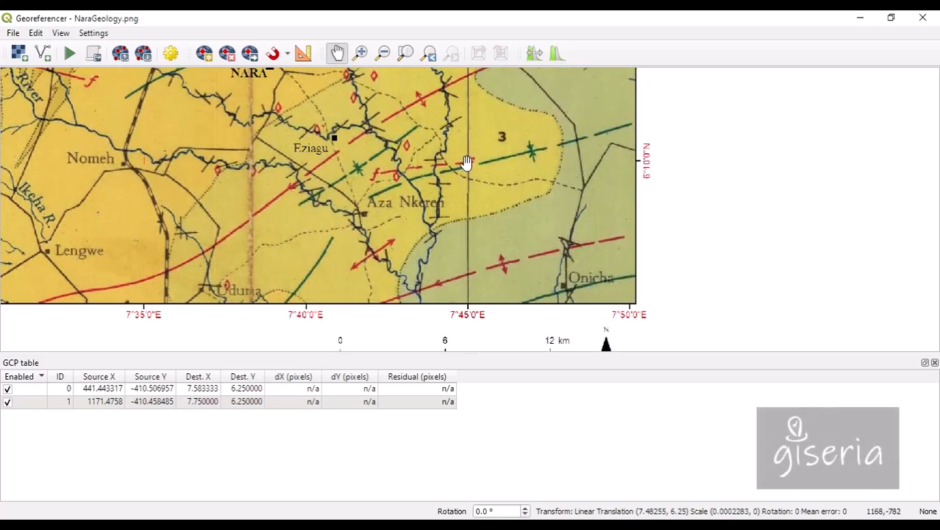
{"action": "scroll", "coordinate": [466, 163], "scroll_direction": "up", "scroll_amount": 2}
{"action": "left_click_drag", "start_coordinate": [473, 185], "coordinate": [461, 235]}
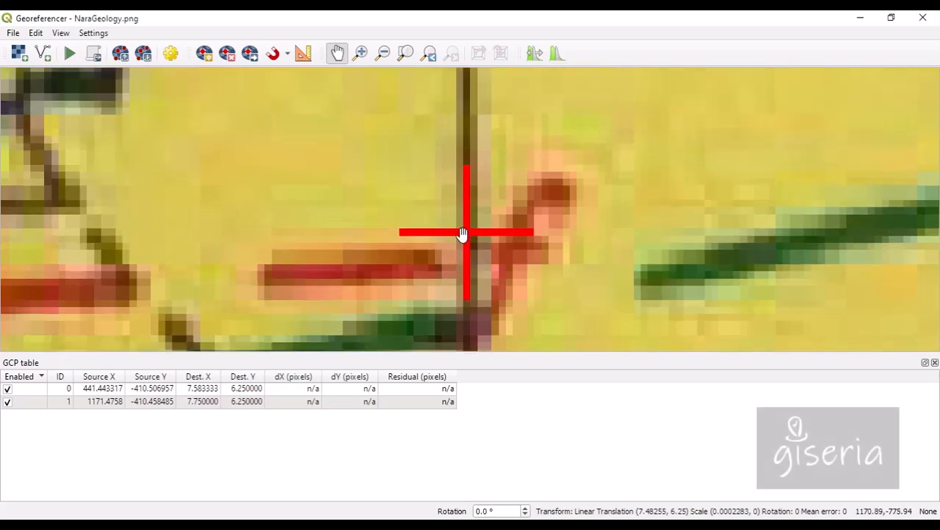
{"action": "left_click", "coordinate": [204, 54]}
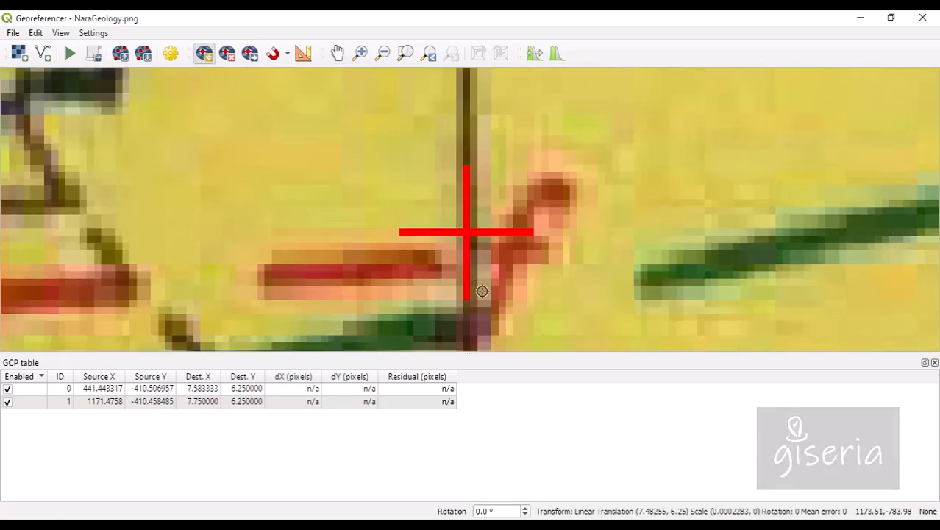
{"action": "left_click", "coordinate": [466, 231]}
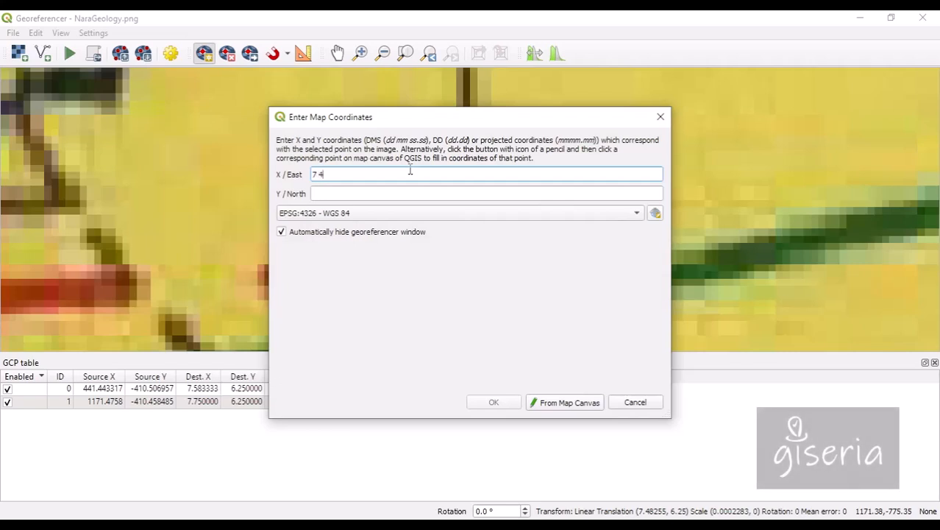
{"action": "key", "text": "Tab"}
{"action": "type", "text": "6"}
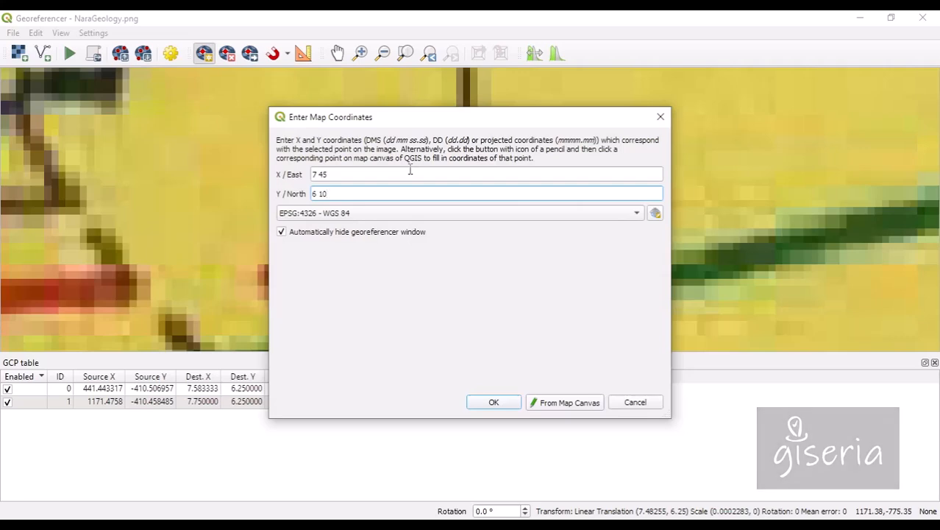
{"action": "left_click", "coordinate": [494, 402]}
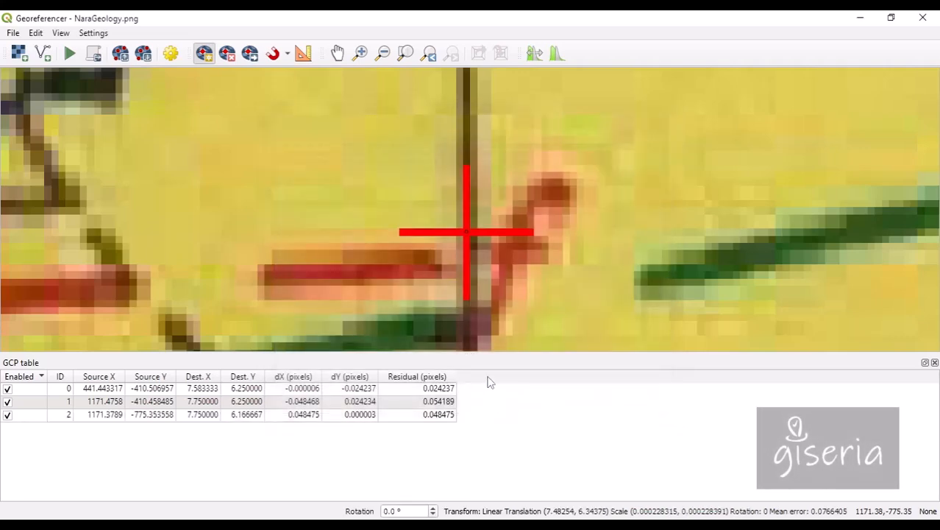
Step: Examine the placed ground control points and the surrounding coordinate labels across the geology map
{"action": "scroll", "coordinate": [410, 223], "scroll_direction": "down", "scroll_amount": 4}
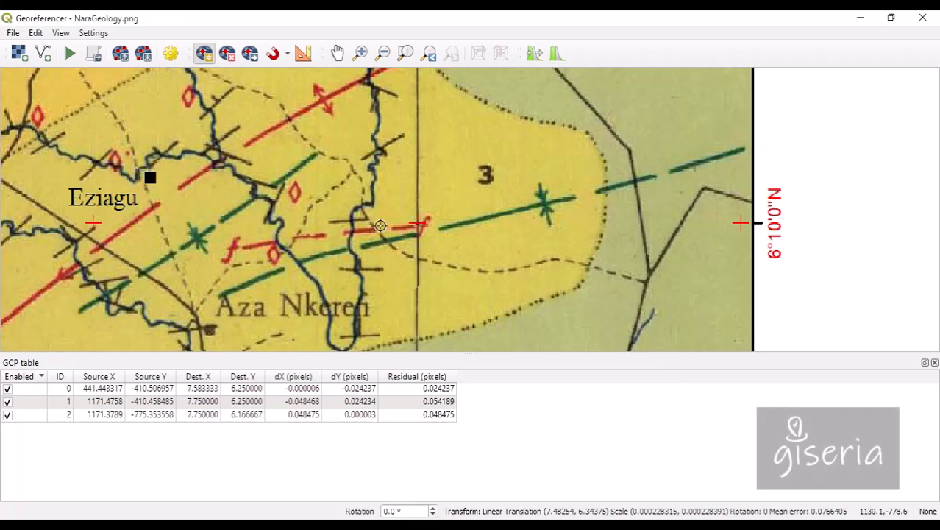
{"action": "scroll", "coordinate": [410, 223], "scroll_direction": "down", "scroll_amount": 2}
{"action": "left_click", "coordinate": [337, 53]}
{"action": "left_click_drag", "start_coordinate": [186, 145], "coordinate": [322, 228]}
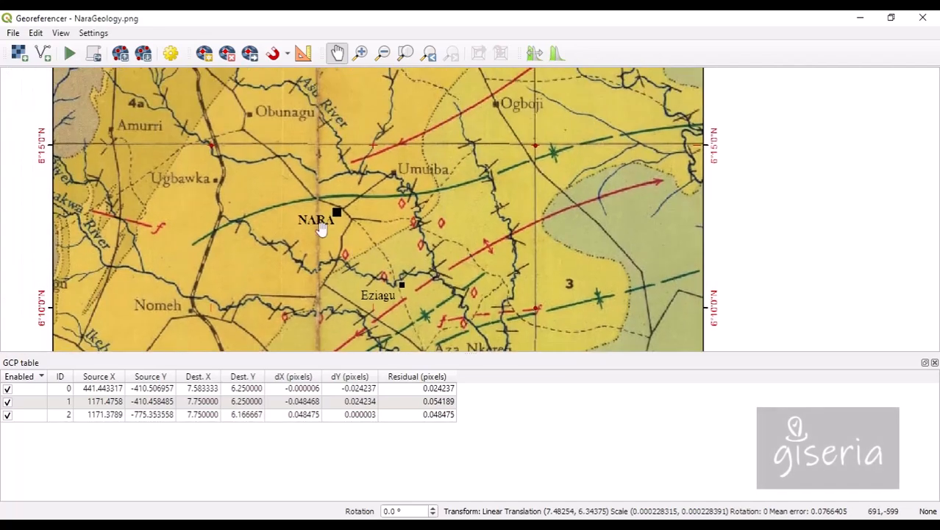
{"action": "scroll", "coordinate": [300, 208], "scroll_direction": "down", "scroll_amount": 1}
{"action": "scroll", "coordinate": [317, 239], "scroll_direction": "up", "scroll_amount": 1}
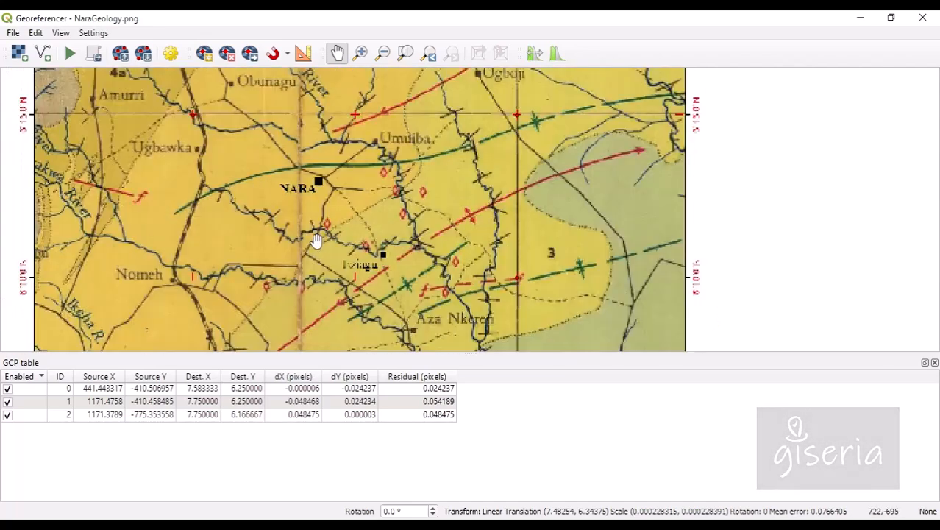
{"action": "left_click_drag", "start_coordinate": [227, 155], "coordinate": [291, 214]}
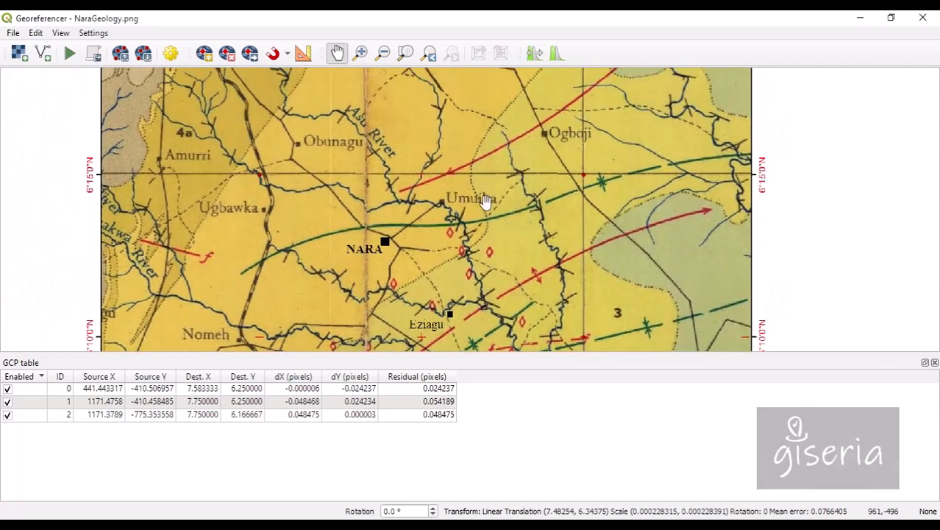
{"action": "left_click_drag", "start_coordinate": [491, 166], "coordinate": [451, 199]}
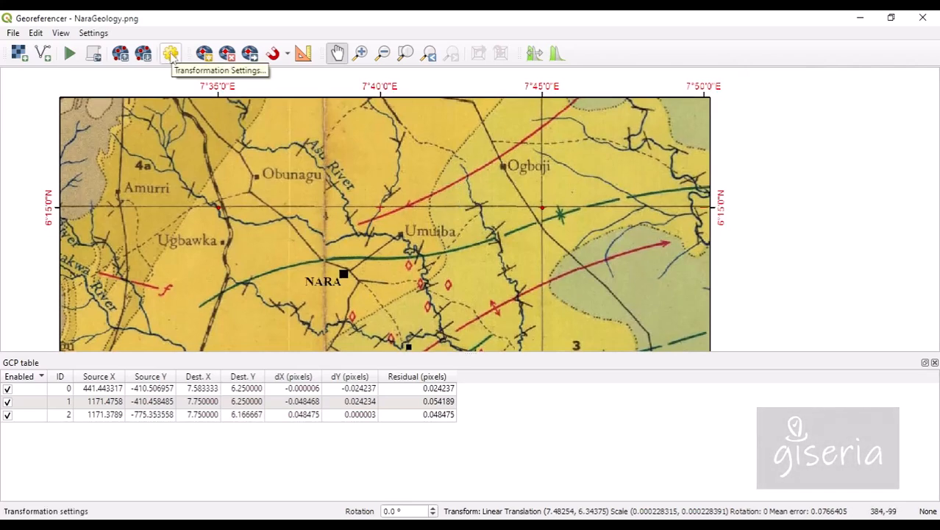
Step: Review the available transformation types, set the transformation type to Polynomial 1 and apply the transformation settings
{"action": "left_click", "coordinate": [171, 55]}
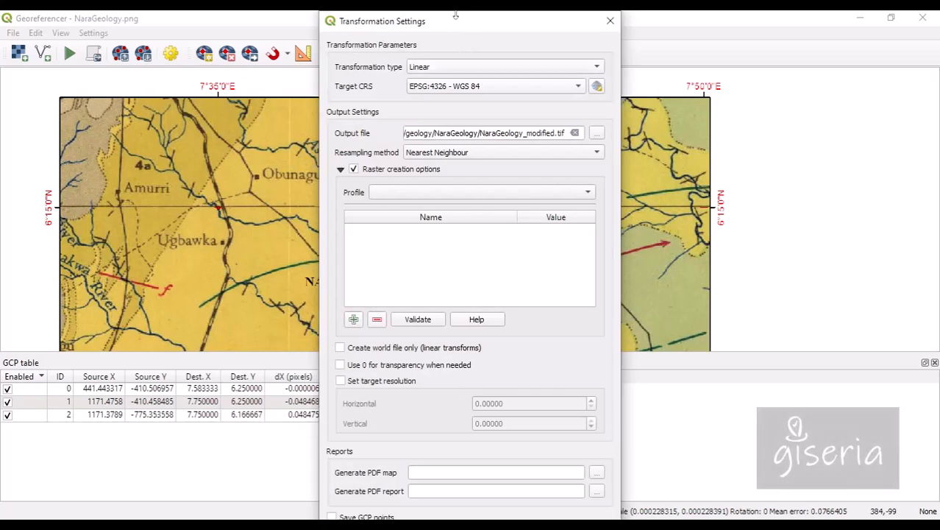
{"action": "left_click", "coordinate": [422, 69]}
{"action": "left_click", "coordinate": [455, 100]}
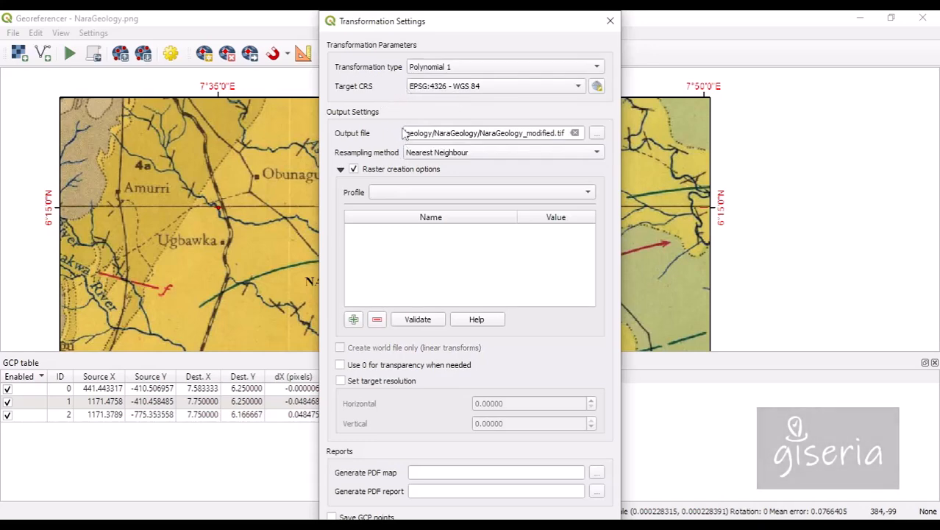
{"action": "left_click", "coordinate": [426, 69]}
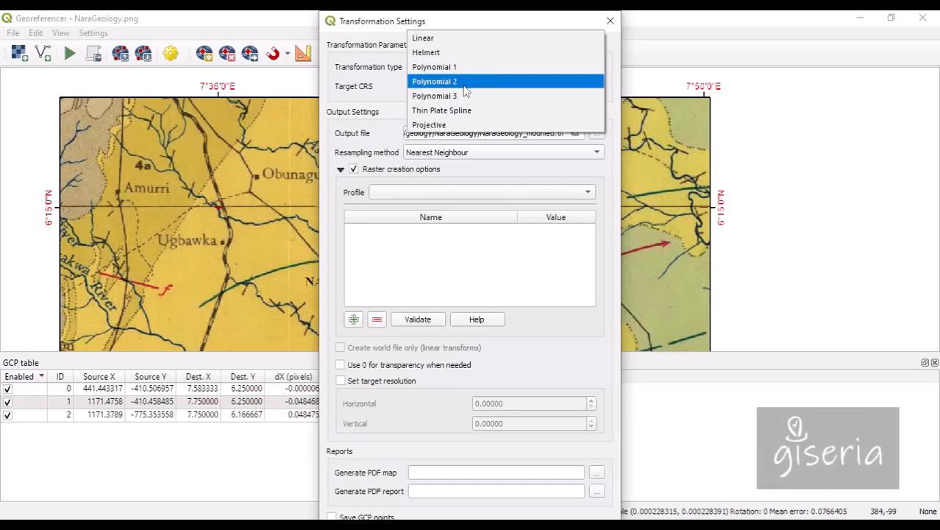
{"action": "left_click", "coordinate": [375, 93]}
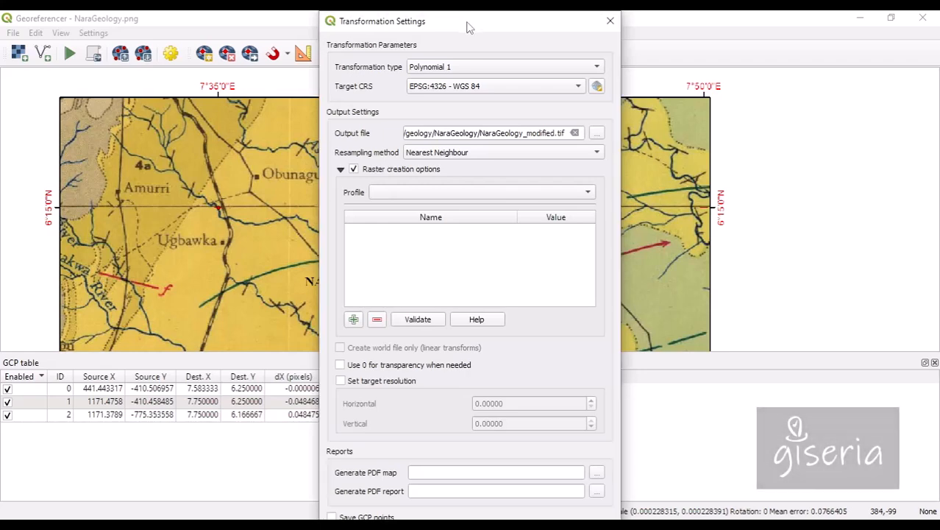
{"action": "left_click", "coordinate": [443, 67]}
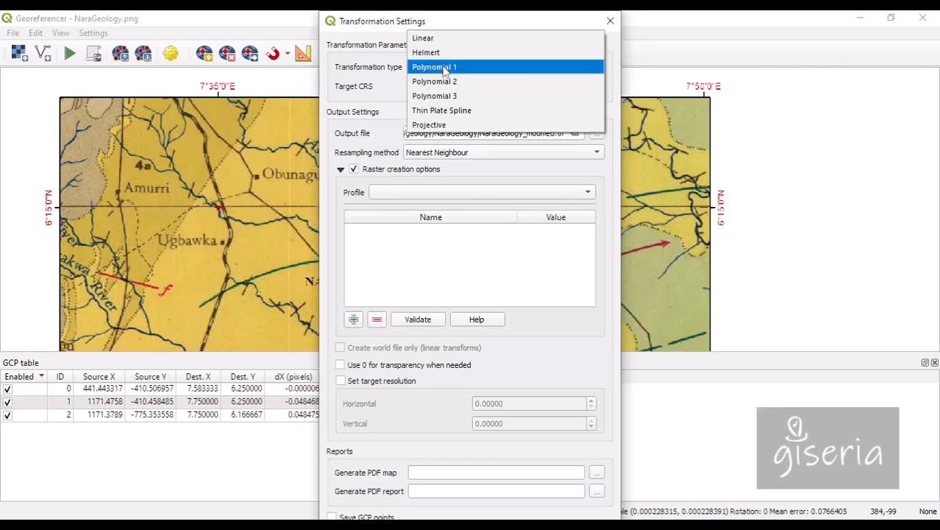
{"action": "left_click", "coordinate": [444, 67]}
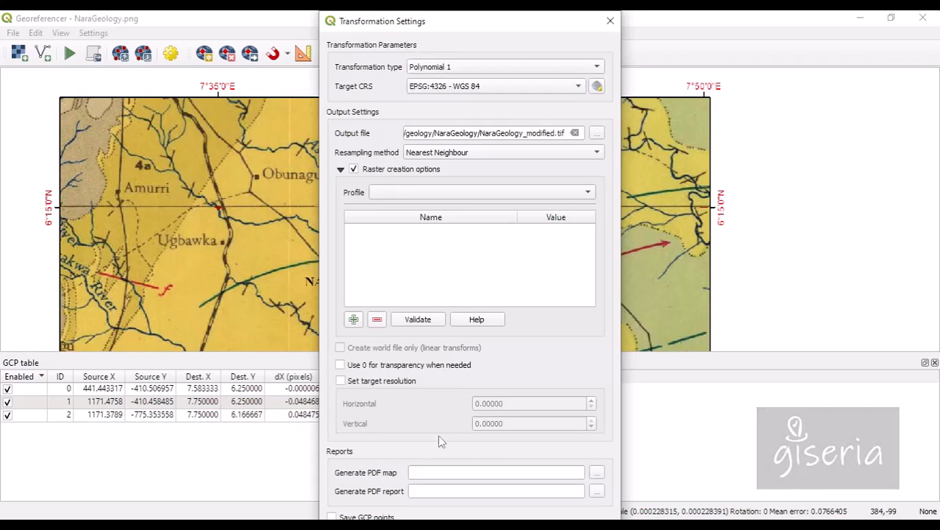
{"action": "mouse_move", "coordinate": [479, 16]}
{"action": "left_mouse_down"}
{"action": "mouse_move", "coordinate": [488, 39]}
{"action": "mouse_move", "coordinate": [494, 26]}
{"action": "left_mouse_up"}
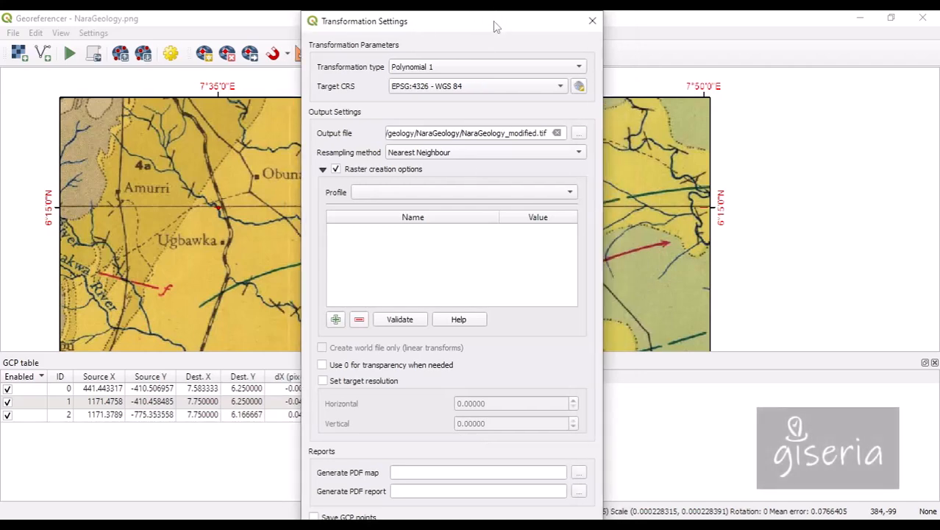
{"action": "left_click", "coordinate": [467, 67]}
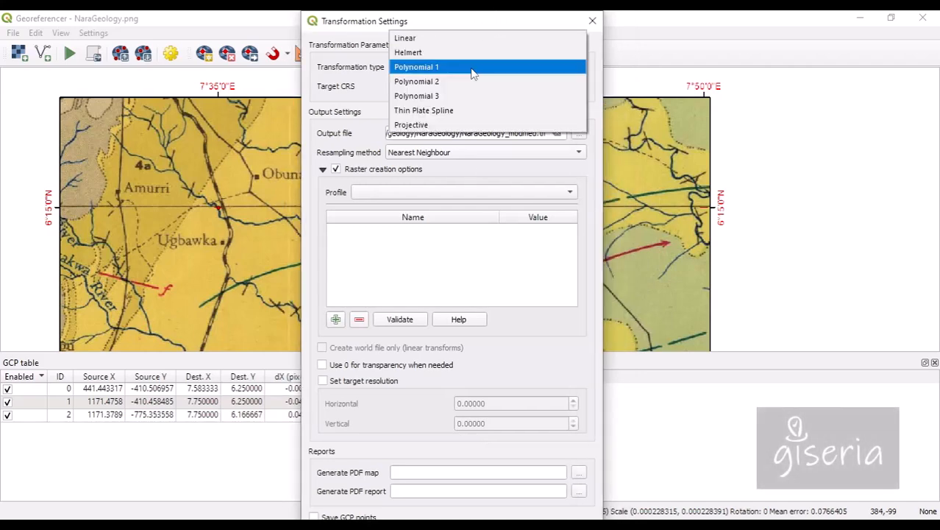
{"action": "left_click", "coordinate": [446, 69]}
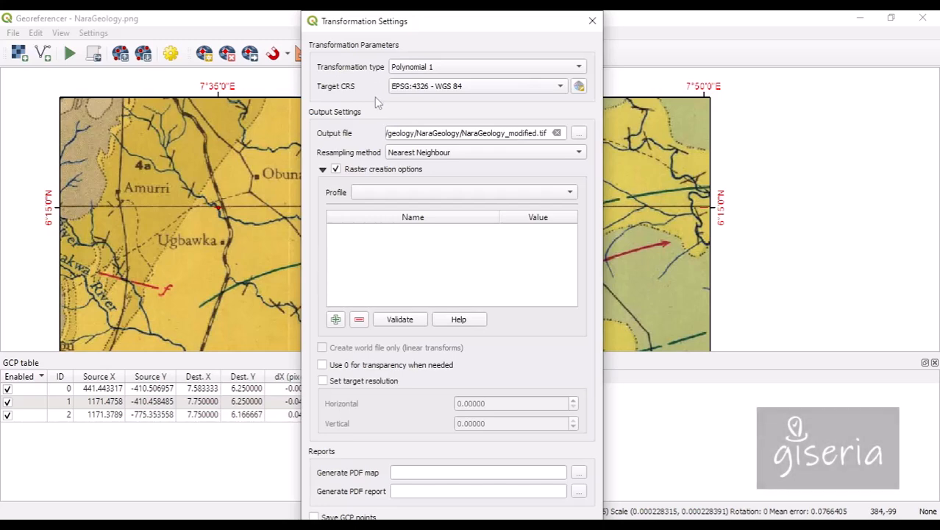
{"action": "key", "text": "Return"}
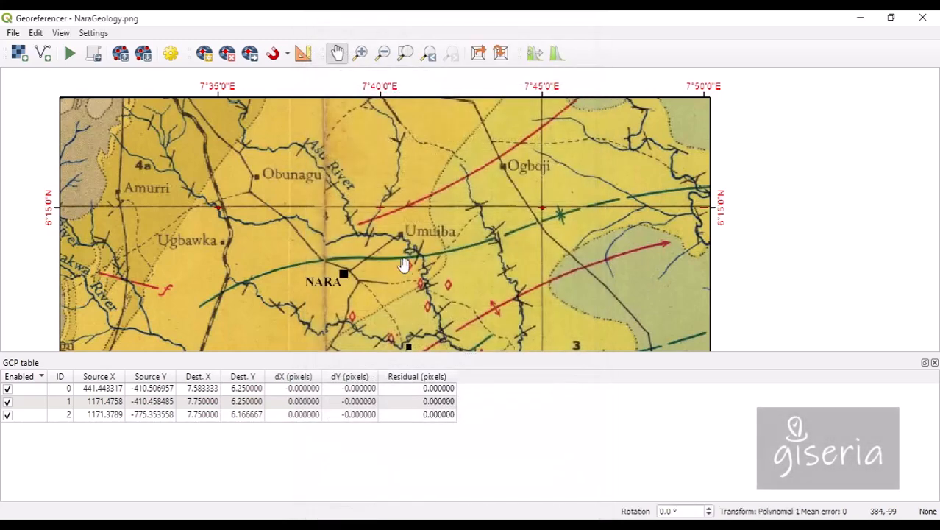
Step: Start georeferencing the geology map with the configured transformation and control points
{"action": "left_click_drag", "start_coordinate": [165, 177], "coordinate": [214, 170]}
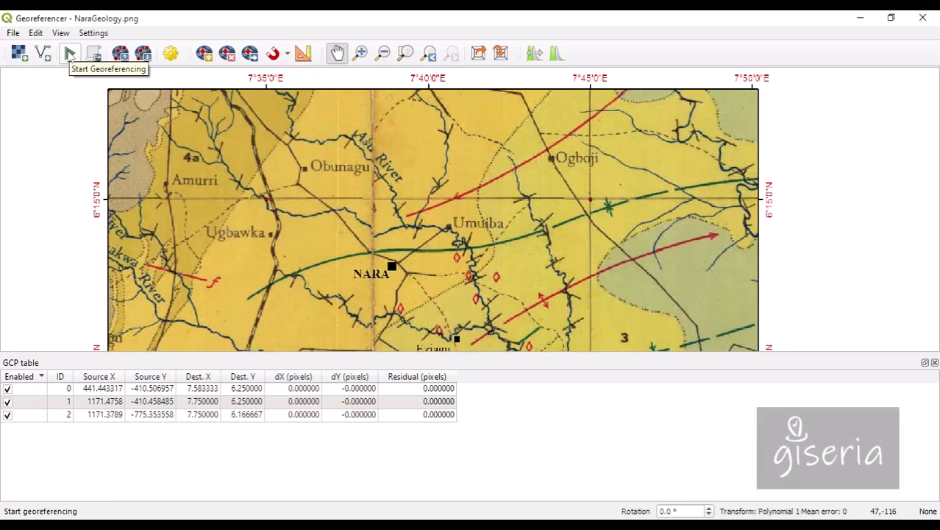
{"action": "left_click", "coordinate": [70, 54]}
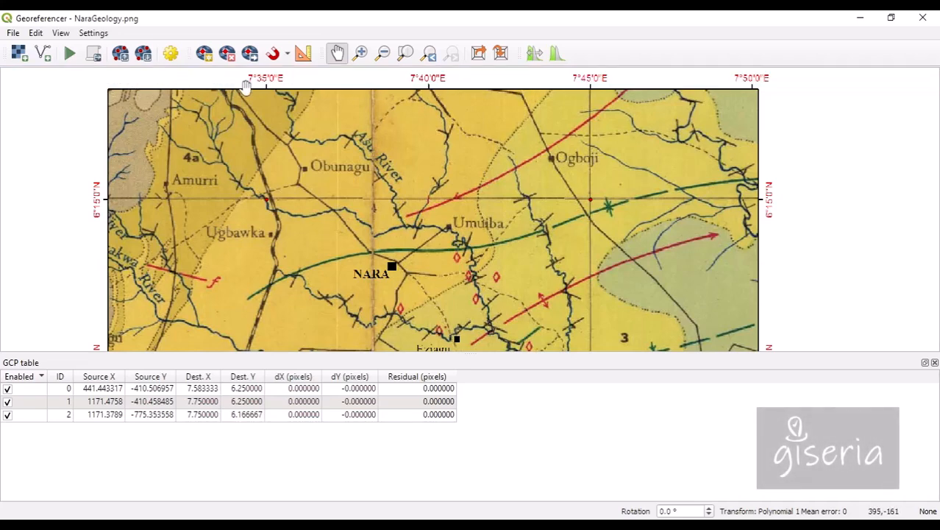
Step: Save the ground control points as NaraGeology.png.points in the NaraGeology folder
{"action": "left_click", "coordinate": [13, 35]}
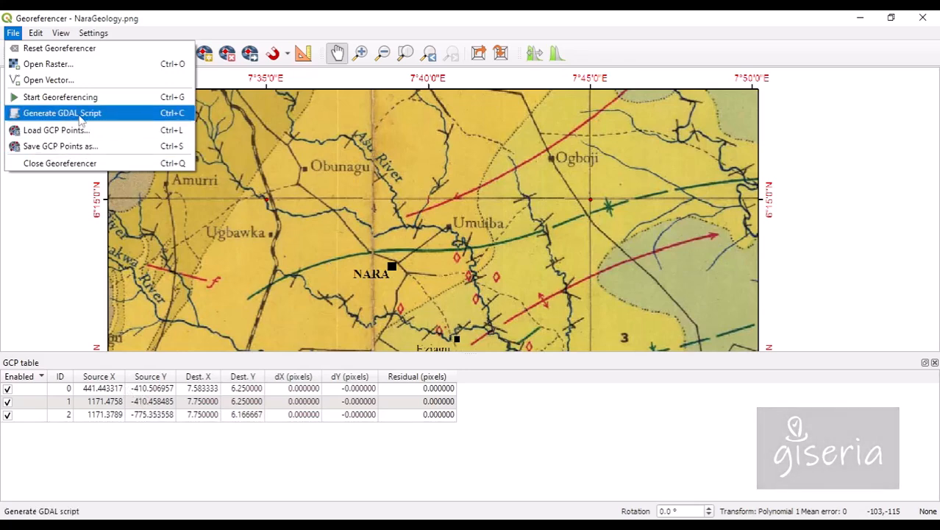
{"action": "left_click", "coordinate": [86, 146]}
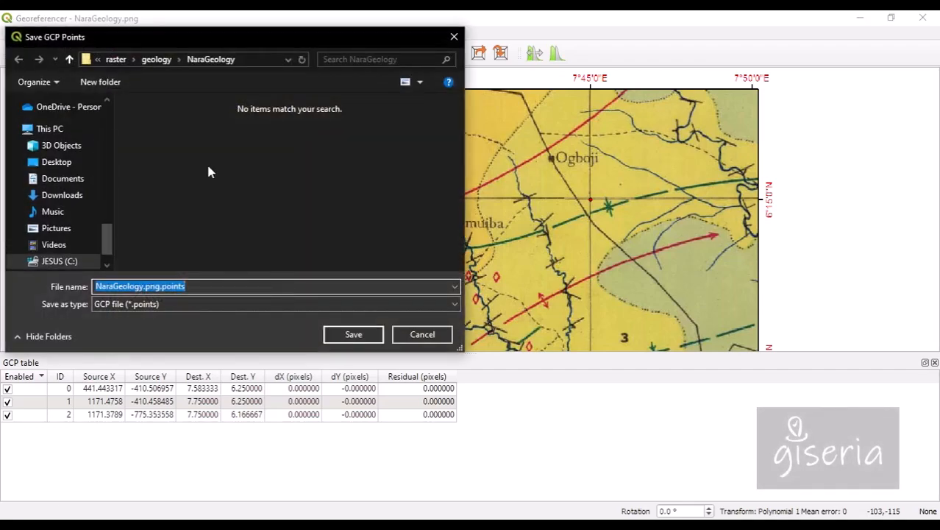
{"action": "left_click", "coordinate": [354, 340]}
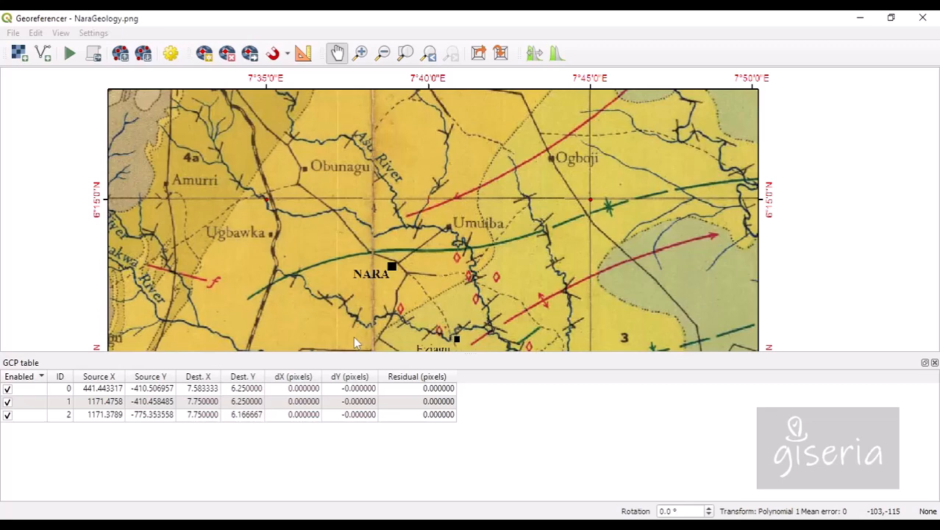
Step: Close the Georeferencer and save the NaraMapping project
{"action": "left_click", "coordinate": [15, 34]}
{"action": "left_click", "coordinate": [81, 163]}
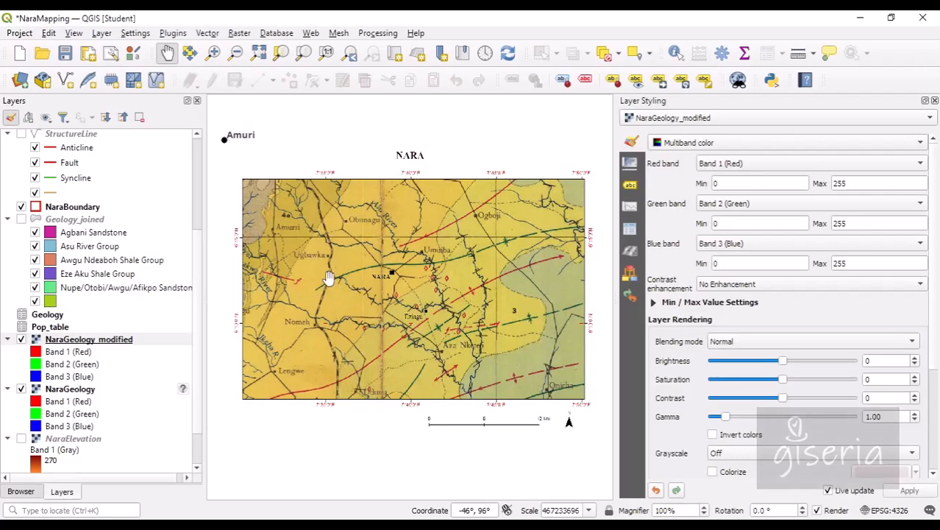
{"action": "left_click", "coordinate": [65, 53]}
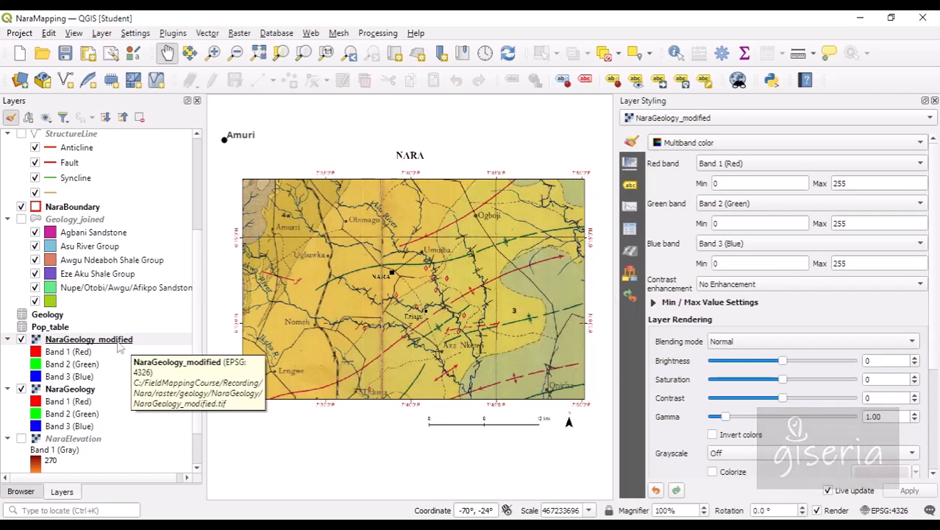
Step: Remove the original NaraGeology layer from the project and zoom to the extent of the NaraGeology_modified layer
{"action": "left_click", "coordinate": [21, 389]}
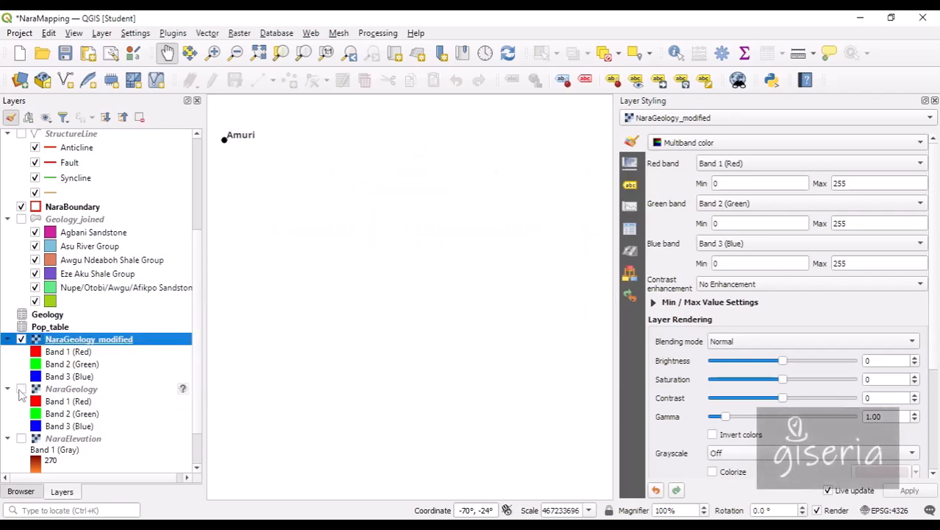
{"action": "right_click", "coordinate": [75, 390]}
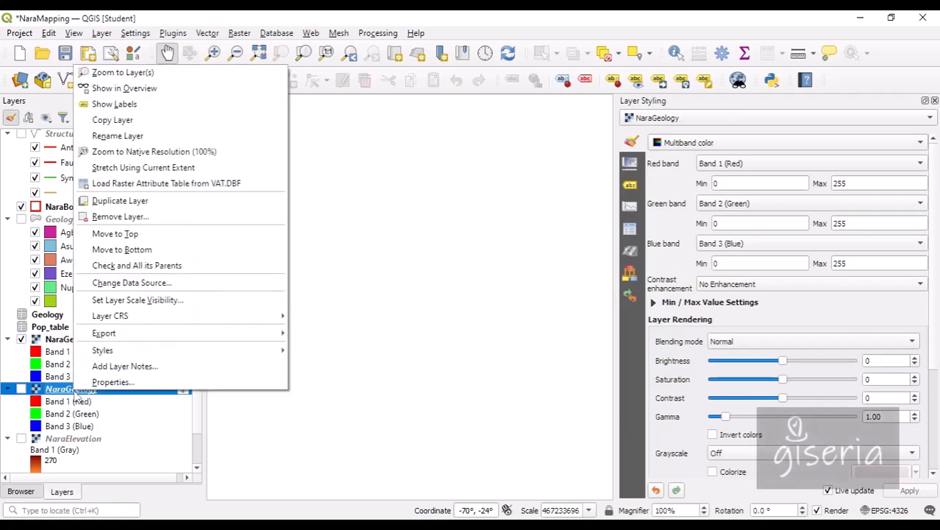
{"action": "left_click", "coordinate": [121, 216]}
{"action": "left_click", "coordinate": [443, 286]}
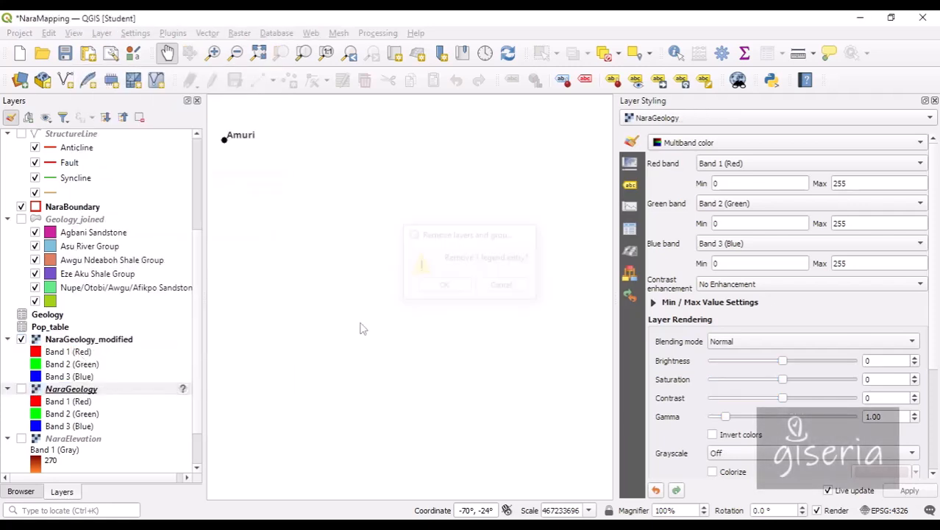
{"action": "right_click", "coordinate": [124, 341]}
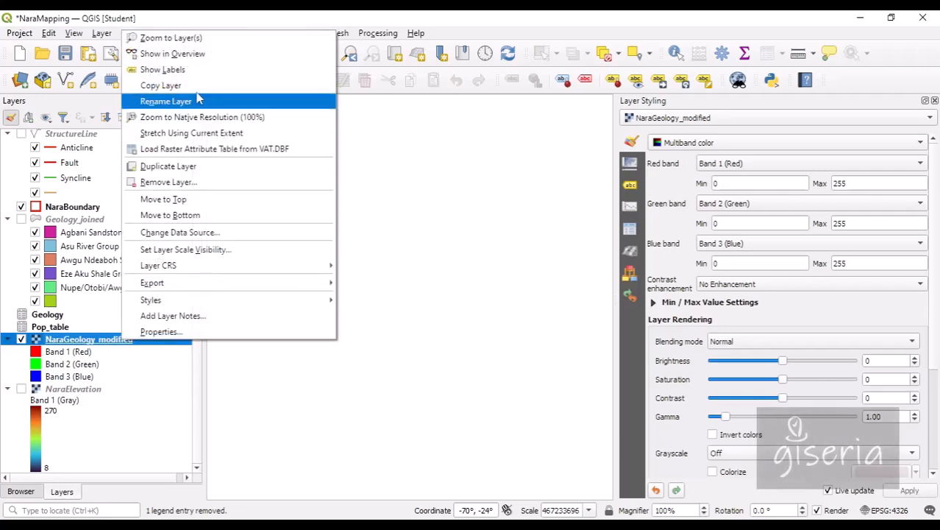
{"action": "left_click", "coordinate": [171, 38]}
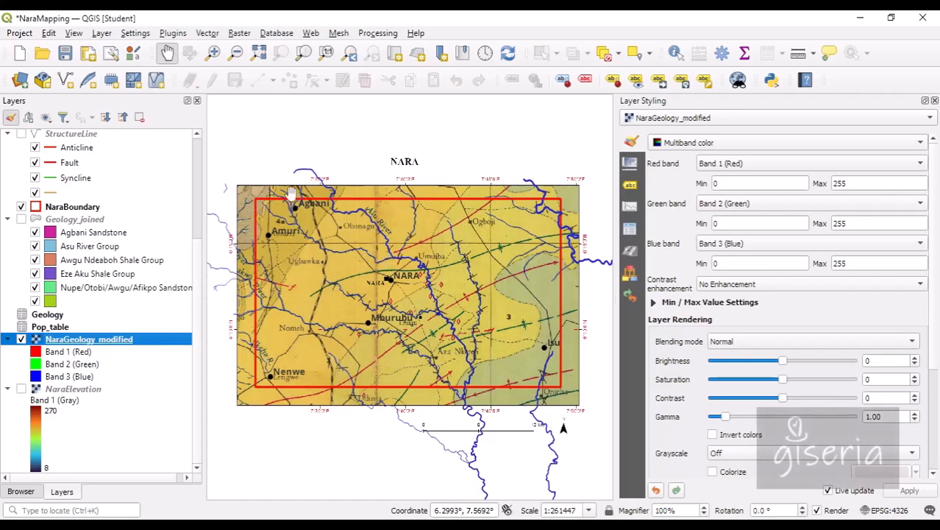
Step: Hide the NaraGeology_modified layer and save the project
{"action": "left_click", "coordinate": [21, 339]}
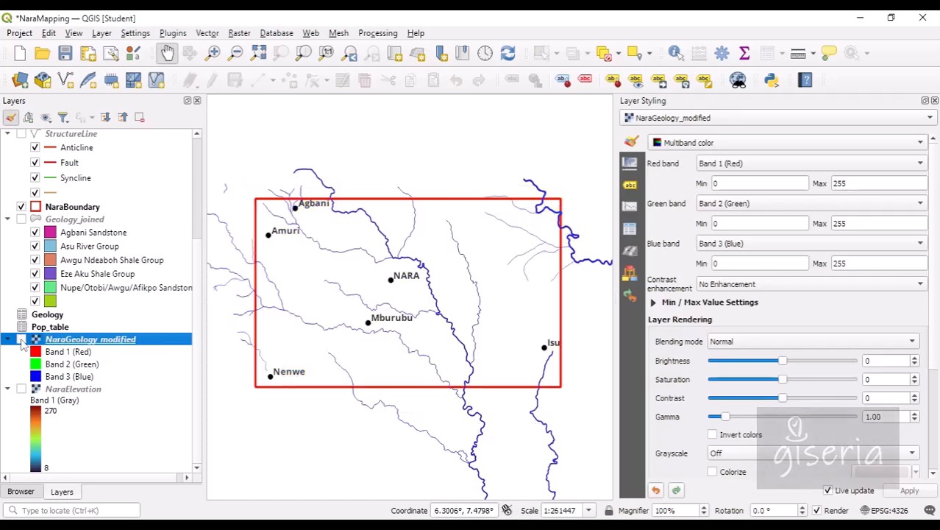
{"action": "left_click", "coordinate": [66, 53]}
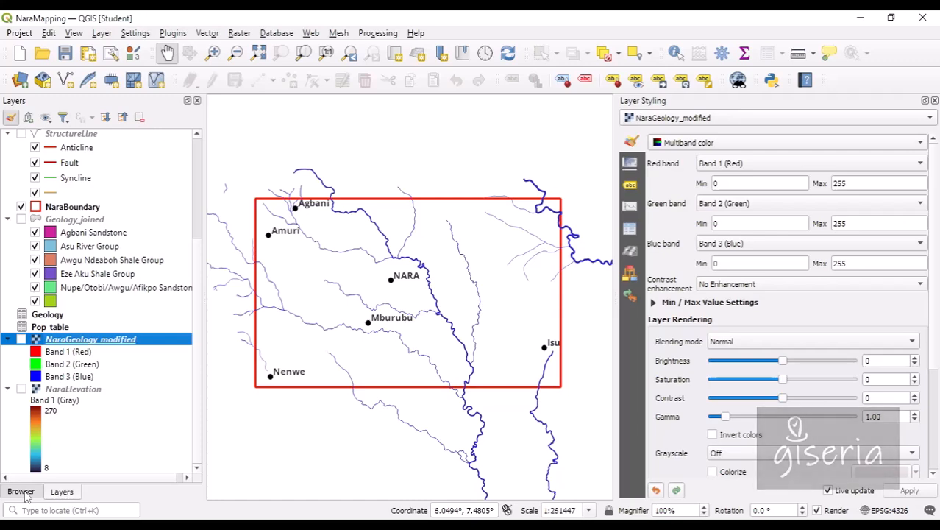
{"action": "left_click_drag", "start_coordinate": [306, 277], "coordinate": [347, 288]}
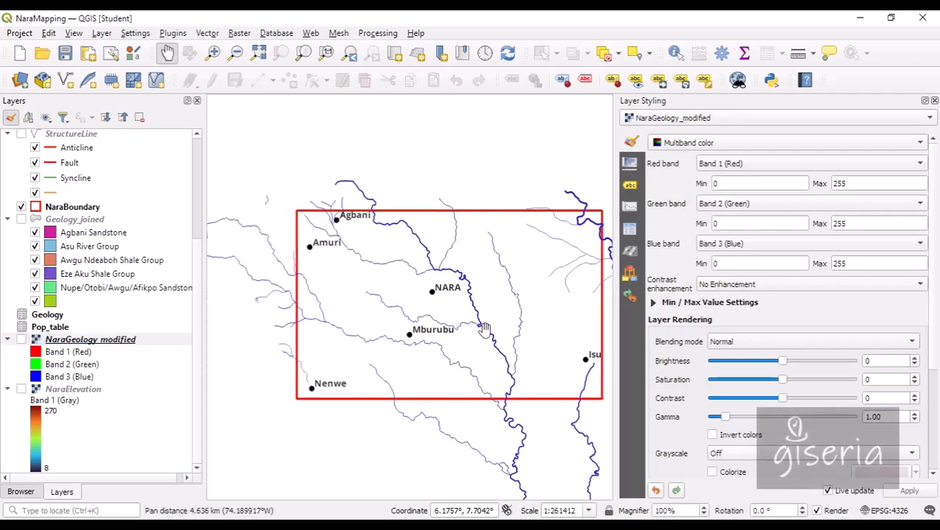
{"action": "left_click_drag", "start_coordinate": [530, 294], "coordinate": [480, 265]}
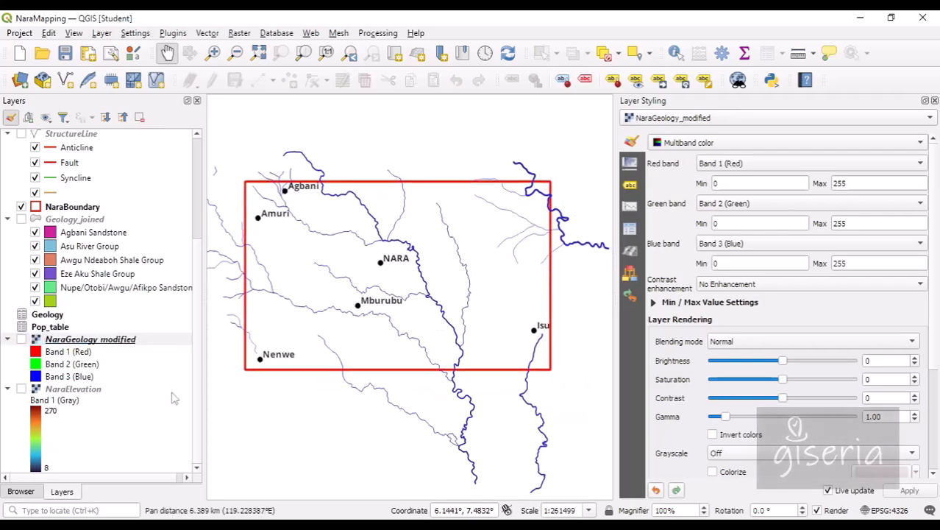
Step: Collapse the NaraGeology_modified legend and make the NaraElevation layer visible on the map
{"action": "left_click", "coordinate": [197, 366]}
{"action": "left_click", "coordinate": [8, 338]}
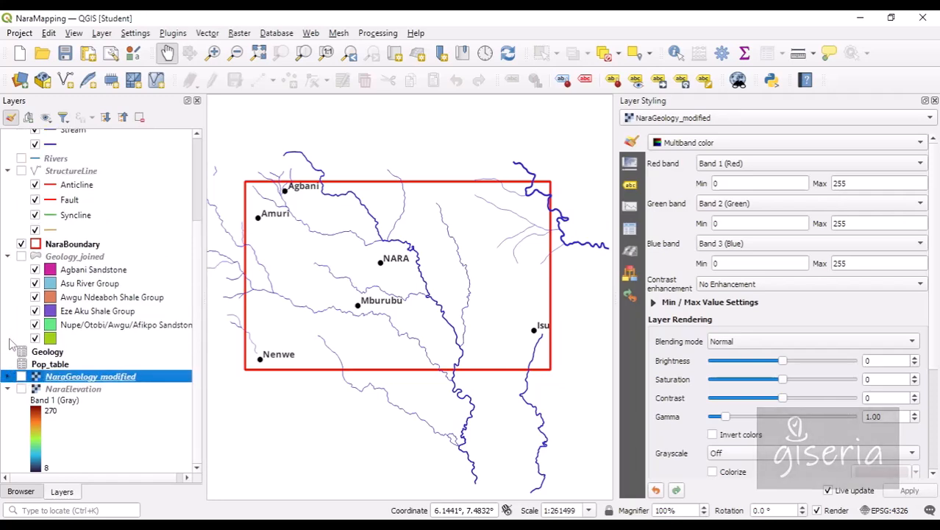
{"action": "left_click", "coordinate": [73, 390]}
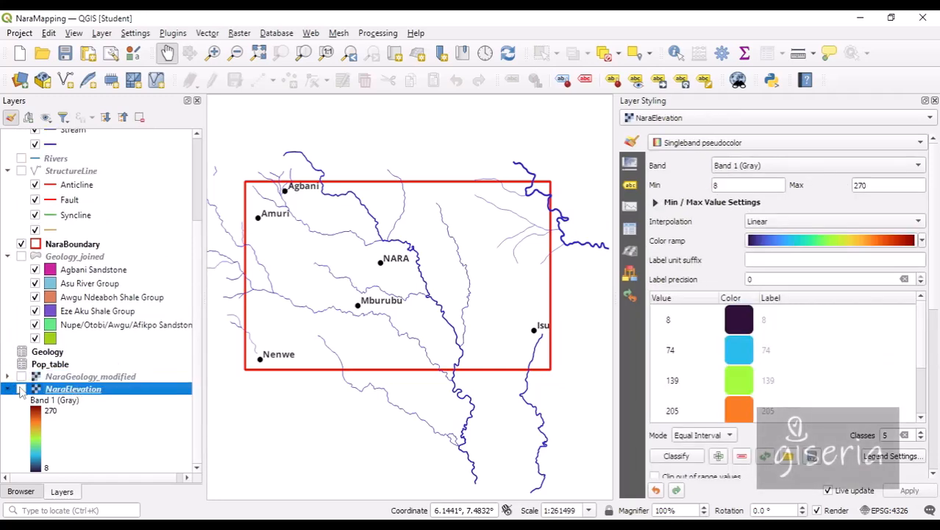
{"action": "left_click", "coordinate": [22, 389]}
{"action": "left_click_drag", "start_coordinate": [265, 225], "coordinate": [274, 232]}
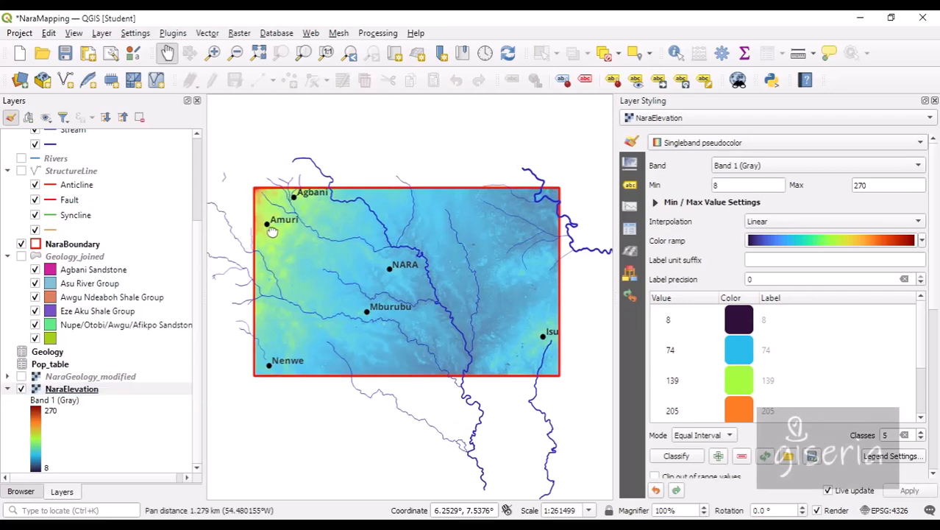
{"action": "scroll", "coordinate": [277, 235], "scroll_direction": "up", "scroll_amount": 2}
{"action": "scroll", "coordinate": [278, 236], "scroll_direction": "down", "scroll_amount": 2}
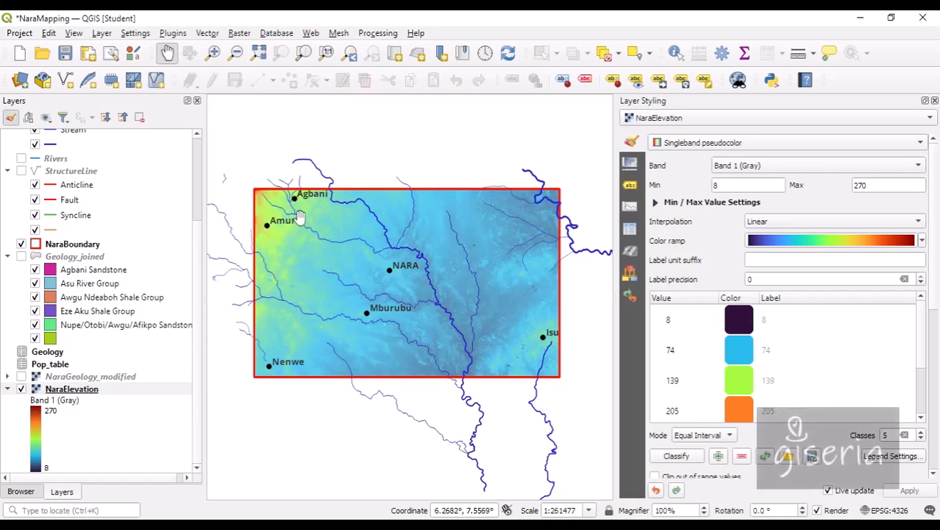
{"action": "left_click_drag", "start_coordinate": [442, 229], "coordinate": [413, 222]}
{"action": "left_click_drag", "start_coordinate": [313, 209], "coordinate": [342, 234]}
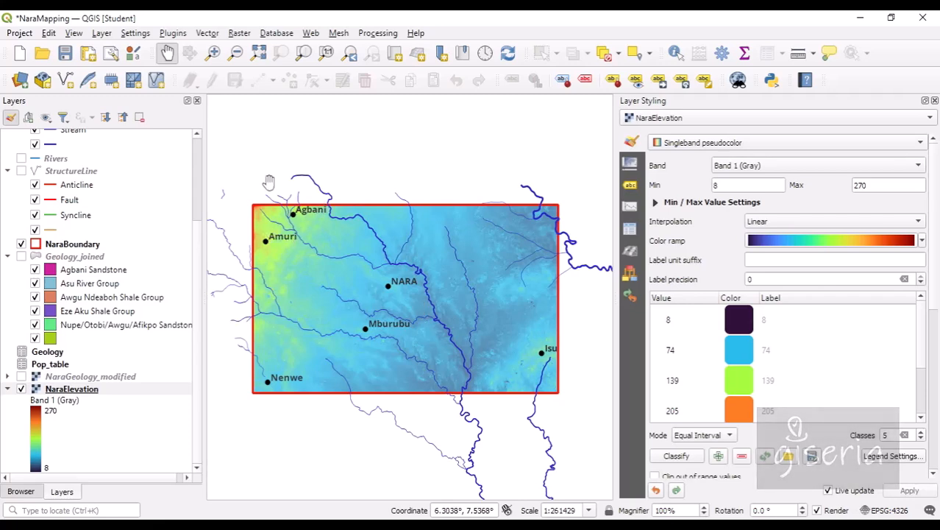
{"action": "left_click", "coordinate": [239, 34]}
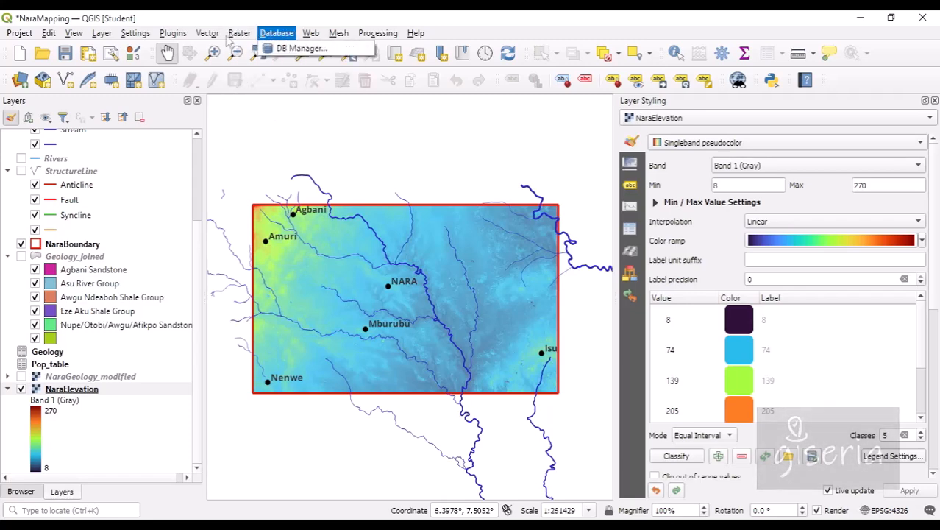
{"action": "mouse_move", "coordinate": [250, 114]}
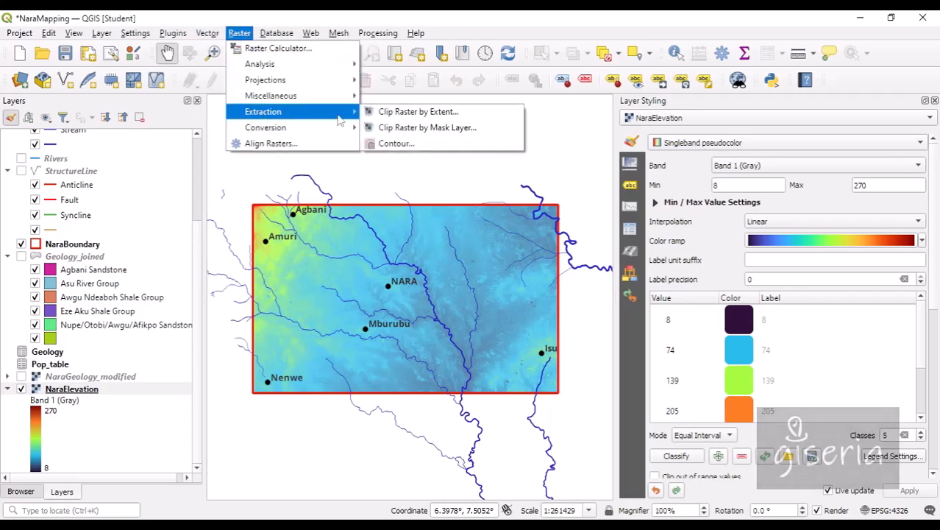
{"action": "left_click", "coordinate": [390, 145]}
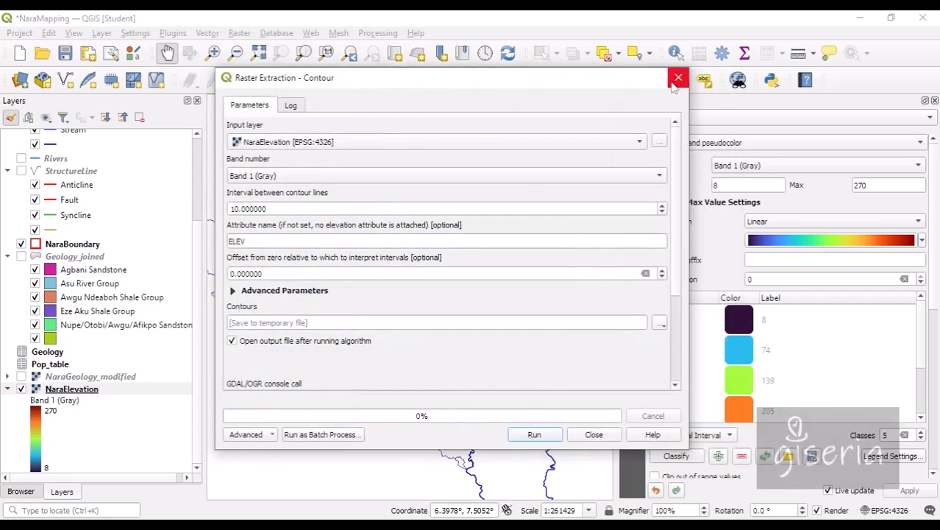
{"action": "left_click", "coordinate": [677, 78]}
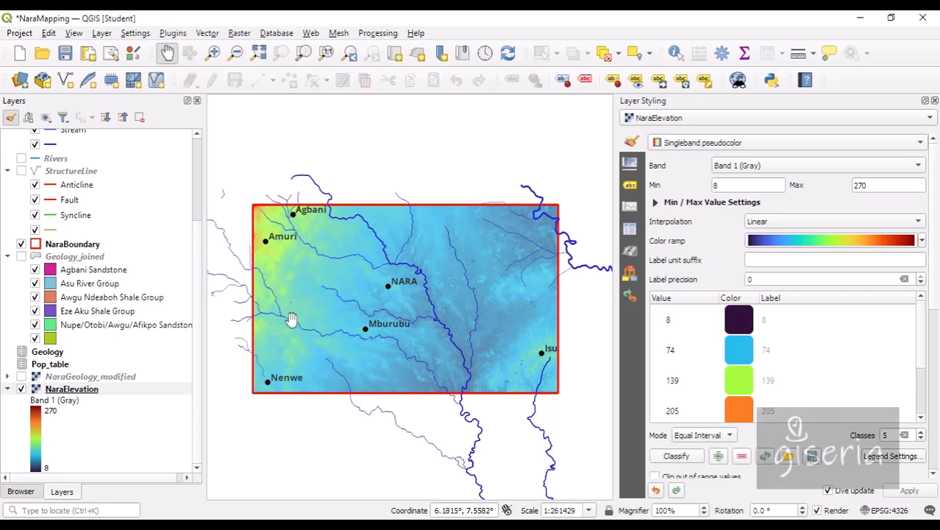
Step: Extract contours from NaraElevation, Band 1 (Gray), at an interval of 10 with the ELEV attribute, as a temporary layer
{"action": "left_click", "coordinate": [239, 34]}
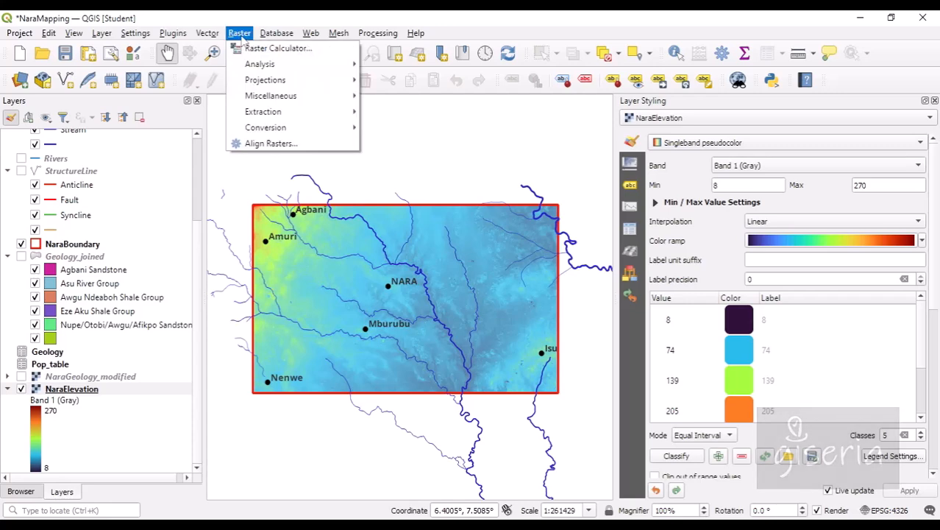
{"action": "mouse_move", "coordinate": [290, 114]}
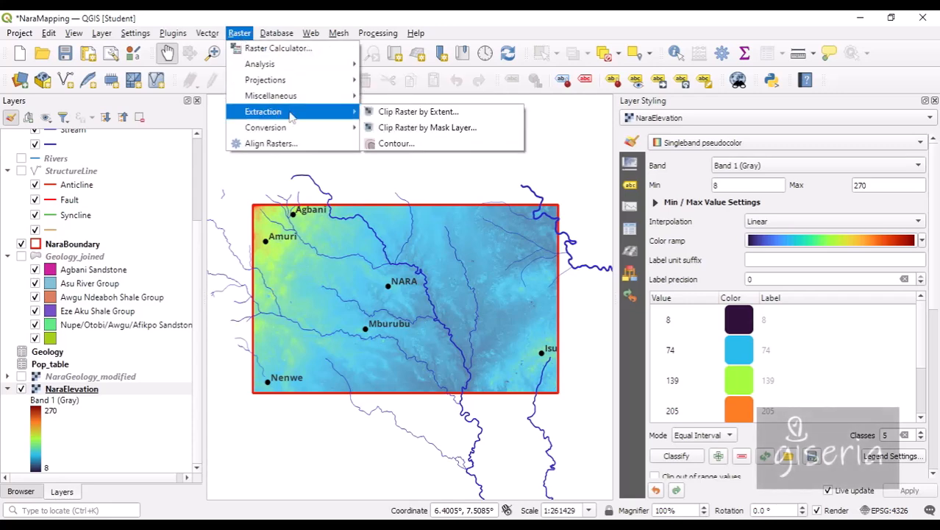
{"action": "left_click", "coordinate": [421, 145]}
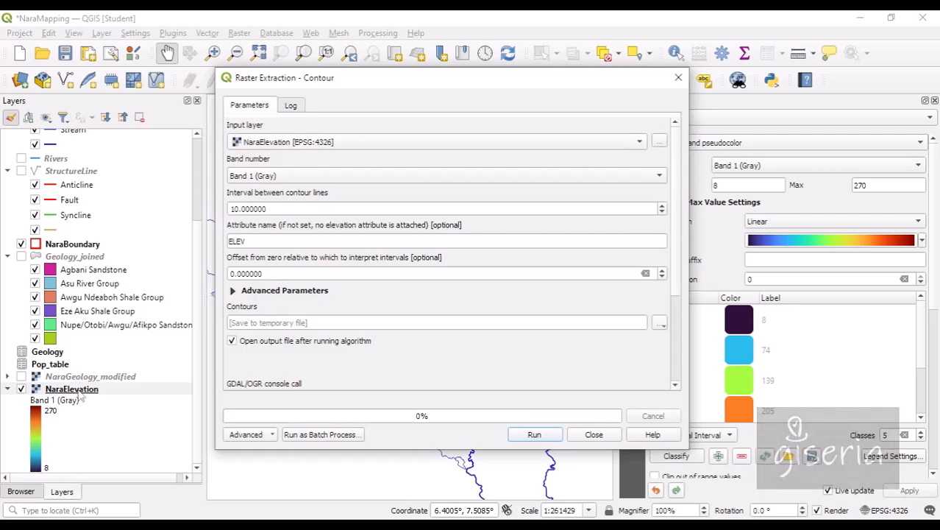
{"action": "left_click", "coordinate": [290, 145]}
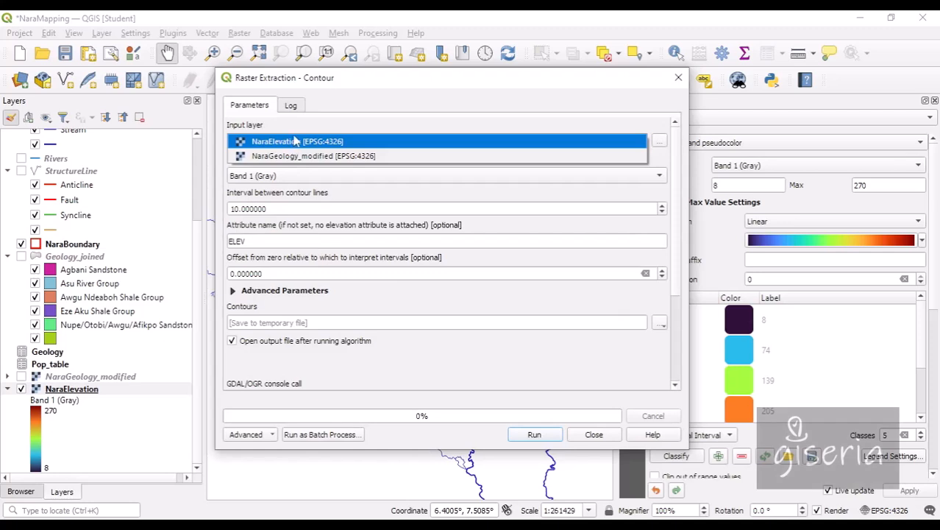
{"action": "left_click", "coordinate": [310, 156]}
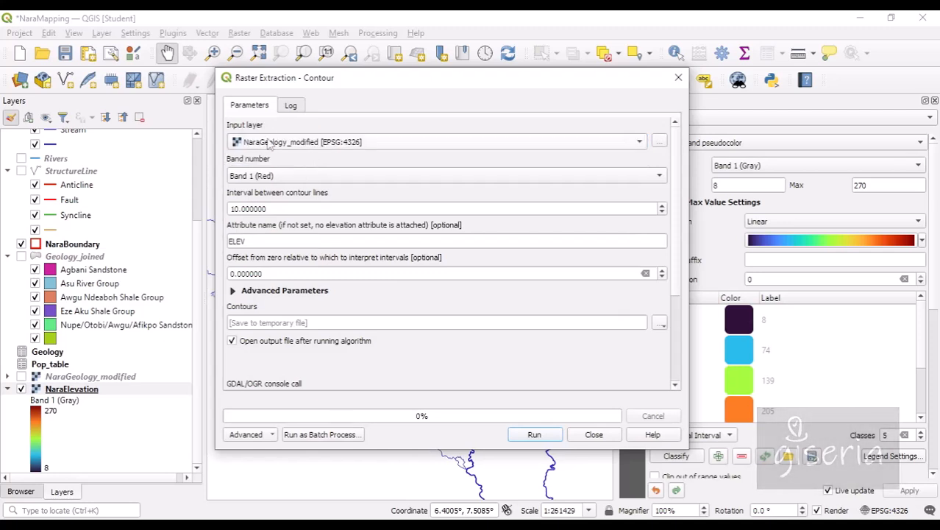
{"action": "left_click", "coordinate": [285, 147]}
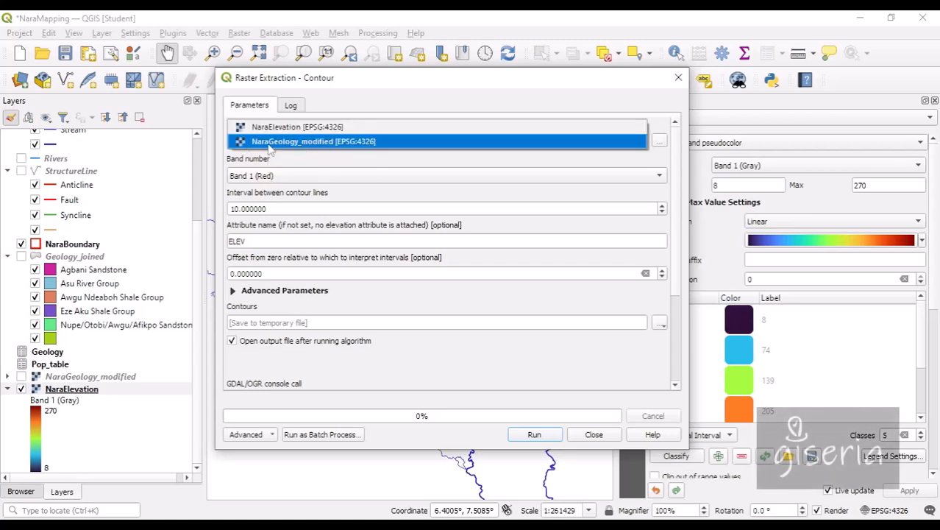
{"action": "left_click", "coordinate": [267, 130]}
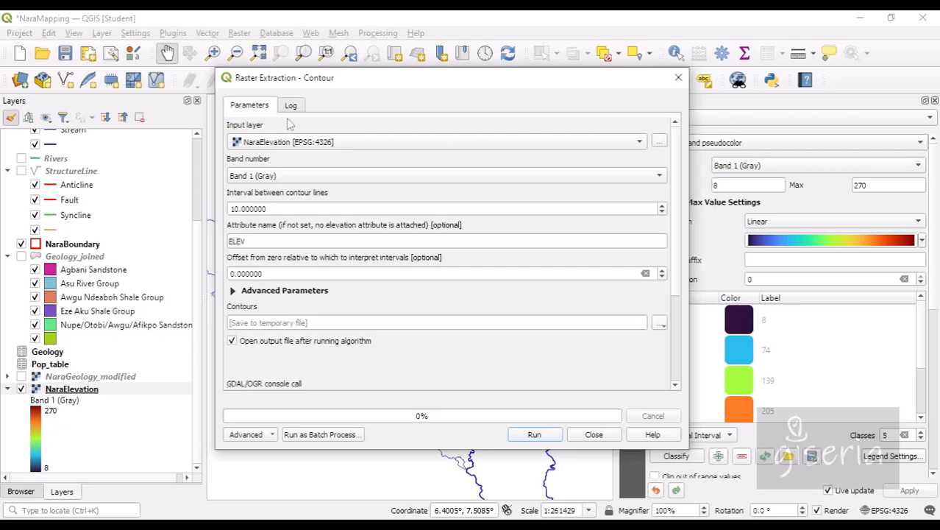
{"action": "left_click", "coordinate": [278, 177]}
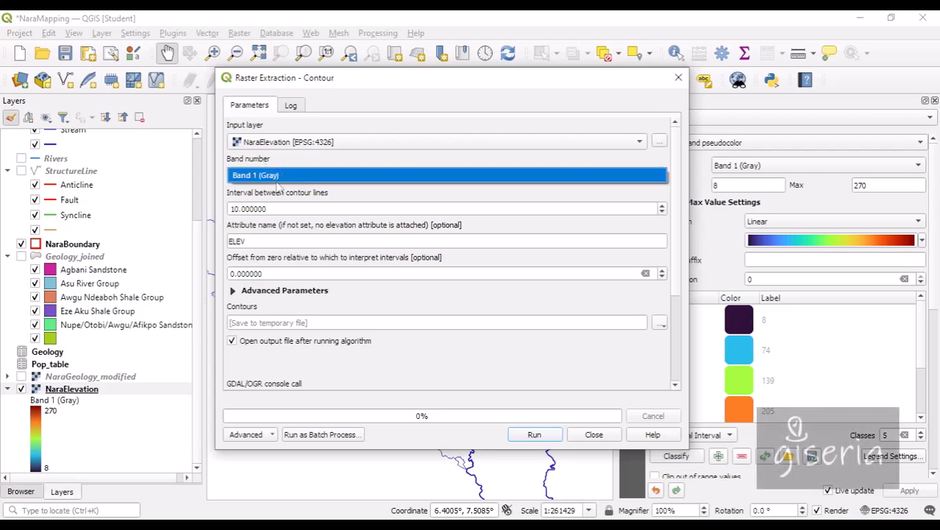
{"action": "left_click", "coordinate": [272, 192]}
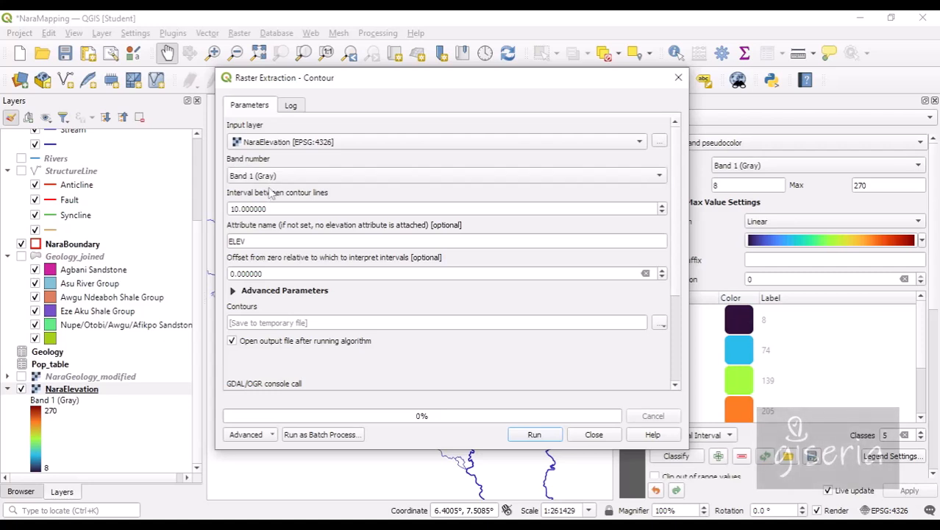
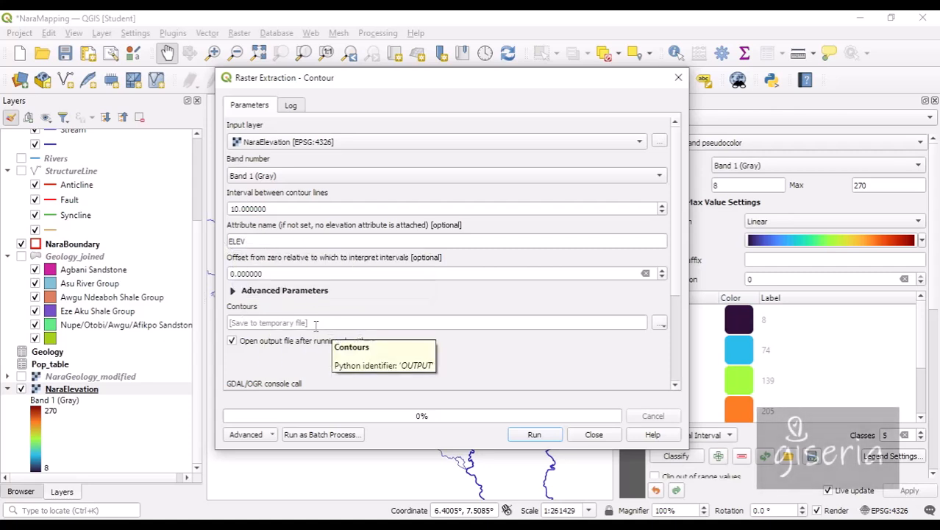
{"action": "left_click", "coordinate": [534, 434]}
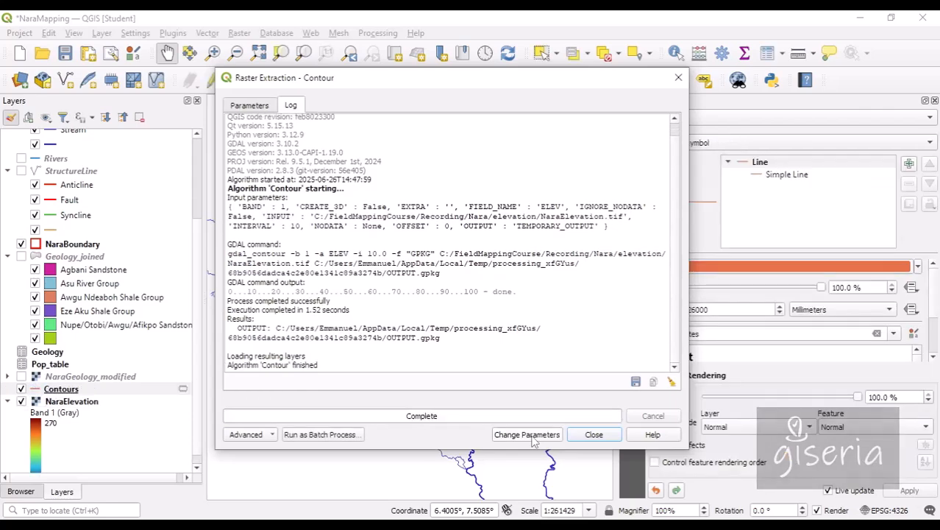
{"action": "left_click", "coordinate": [592, 435]}
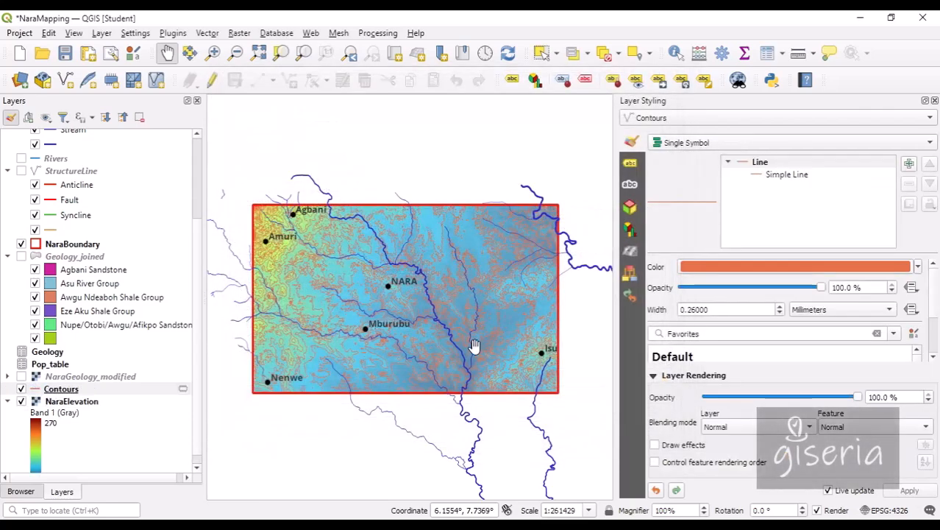
Step: Move the Contours layer up the layer order so it sits directly below Rivers and above StructureLine
{"action": "scroll", "coordinate": [332, 314], "scroll_direction": "up", "scroll_amount": 1}
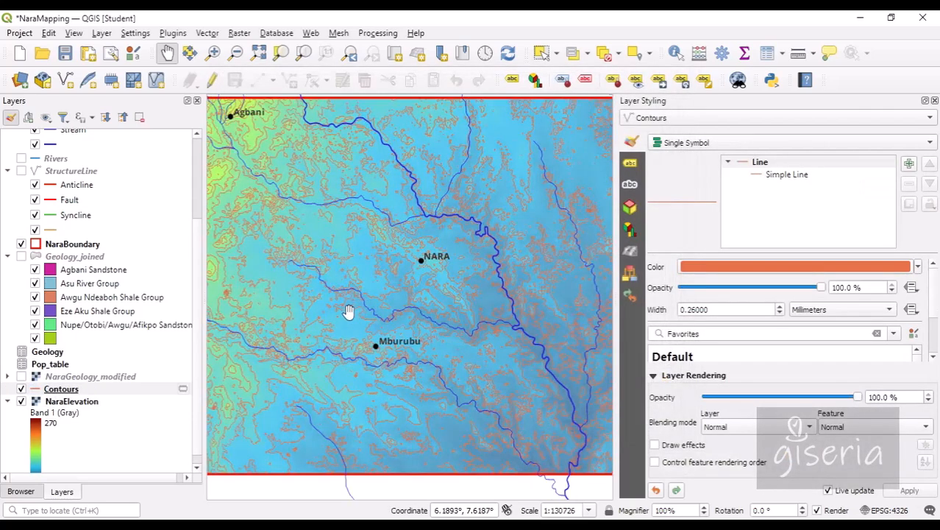
{"action": "scroll", "coordinate": [301, 326], "scroll_direction": "up", "scroll_amount": 1}
{"action": "left_click_drag", "start_coordinate": [329, 319], "coordinate": [374, 369]}
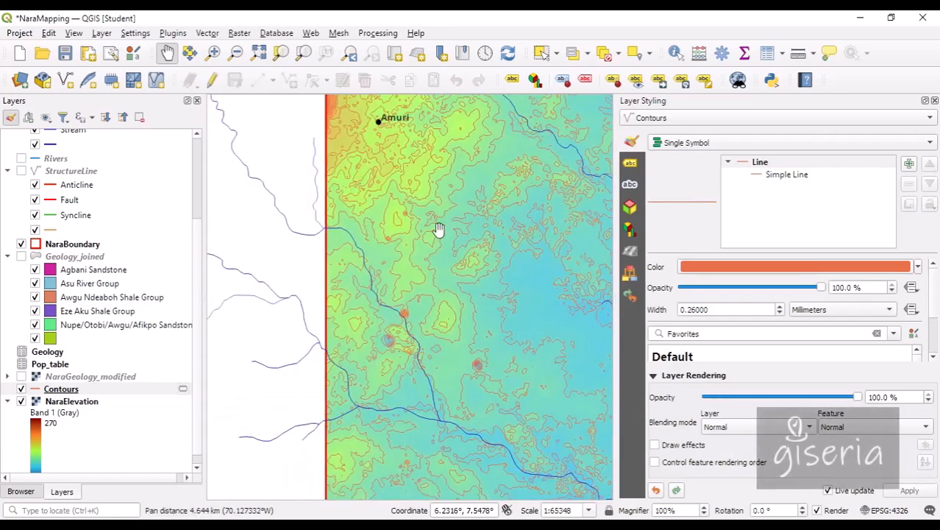
{"action": "left_click_drag", "start_coordinate": [438, 231], "coordinate": [411, 290]}
{"action": "scroll", "coordinate": [409, 290], "scroll_direction": "up", "scroll_amount": 1}
{"action": "left_click_drag", "start_coordinate": [458, 243], "coordinate": [406, 409]}
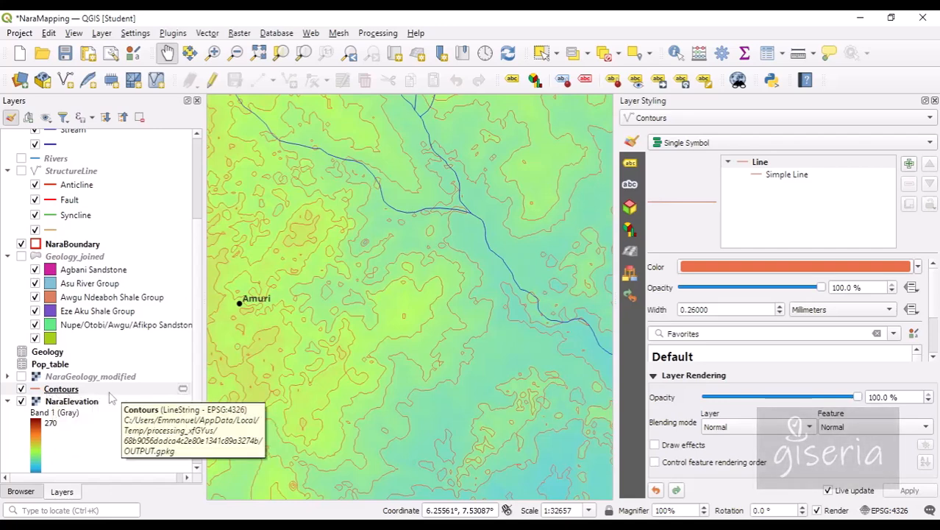
{"action": "left_click_drag", "start_coordinate": [62, 389], "coordinate": [57, 163]}
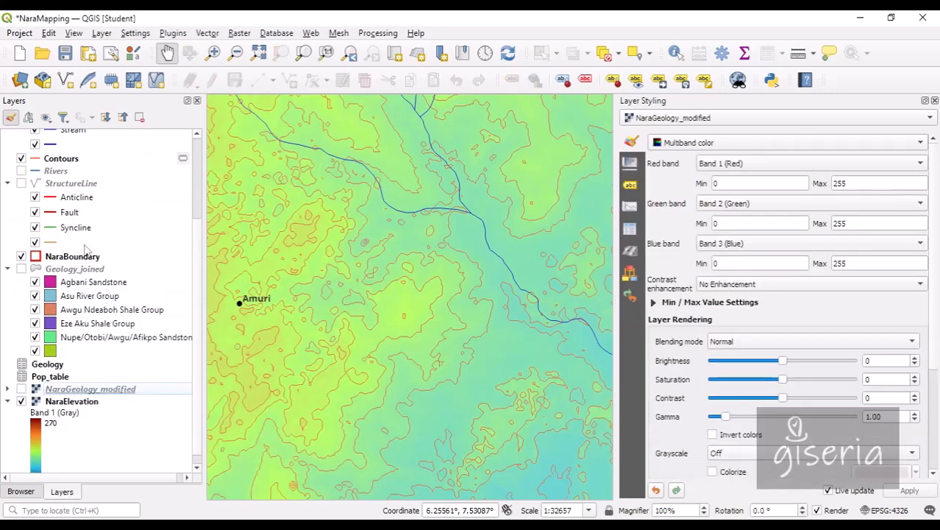
{"action": "scroll", "coordinate": [197, 235], "scroll_direction": "up", "scroll_amount": 2}
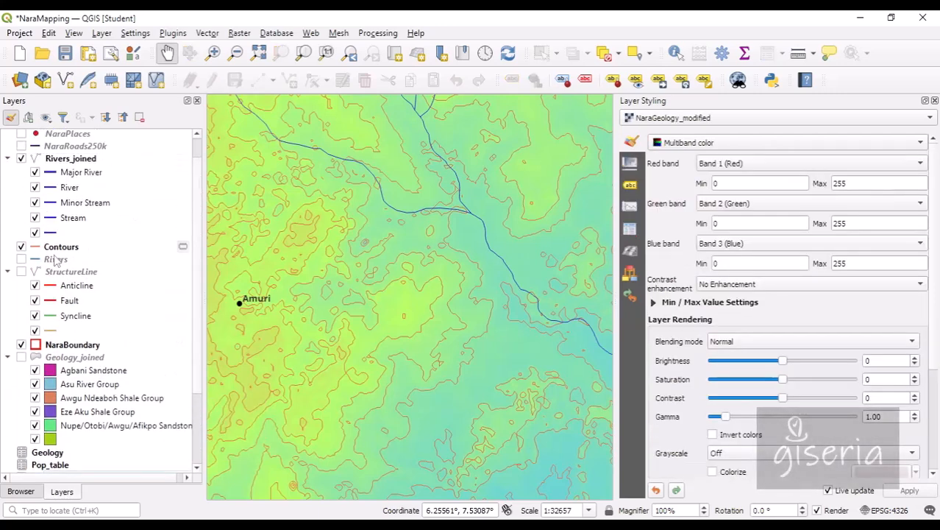
{"action": "left_click_drag", "start_coordinate": [58, 252], "coordinate": [59, 267]}
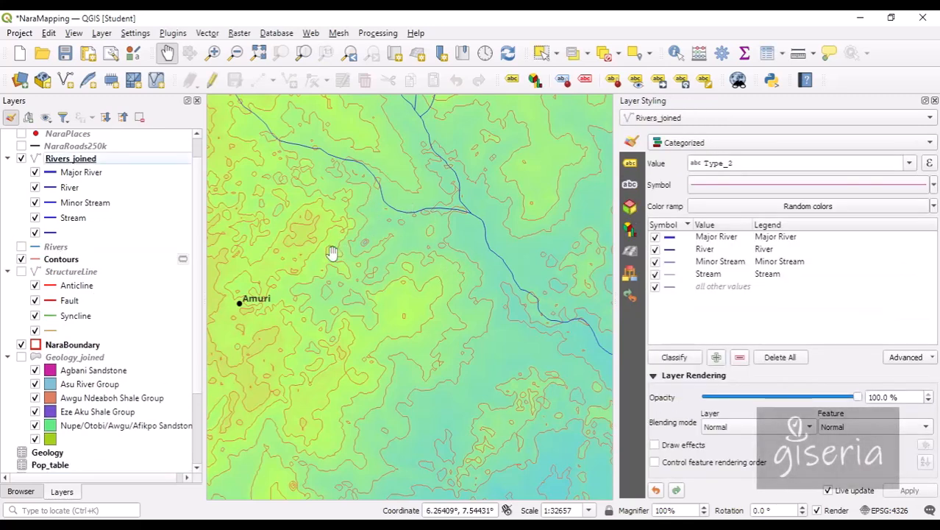
Step: Make the temporary Contours layer permanent by saving it as layer contours in the GeoPackage NaraData.gpkg
{"action": "left_click_drag", "start_coordinate": [304, 276], "coordinate": [500, 335]}
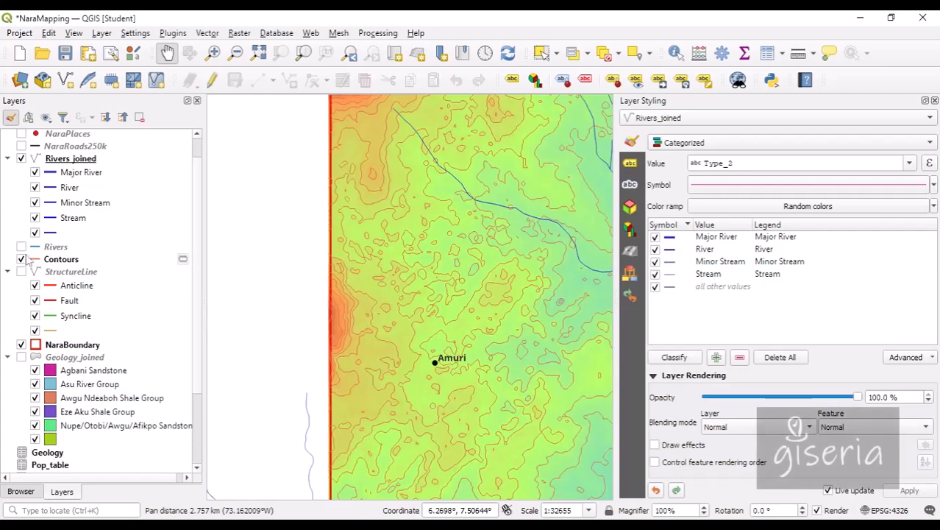
{"action": "left_click", "coordinate": [68, 262]}
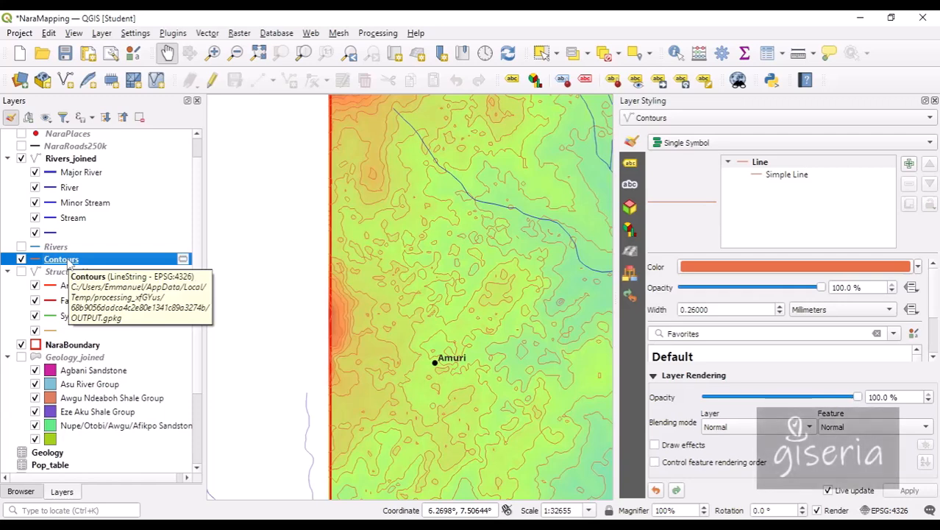
{"action": "right_click", "coordinate": [67, 262]}
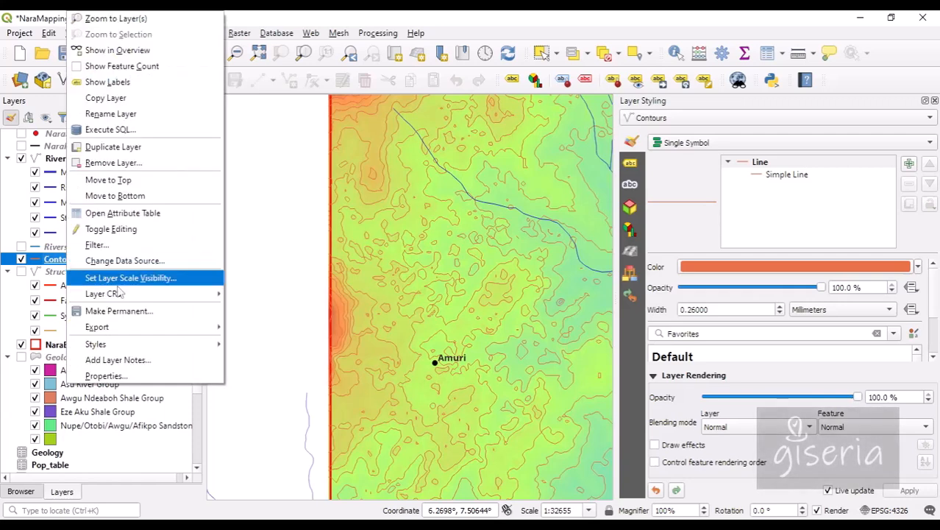
{"action": "left_click", "coordinate": [133, 310]}
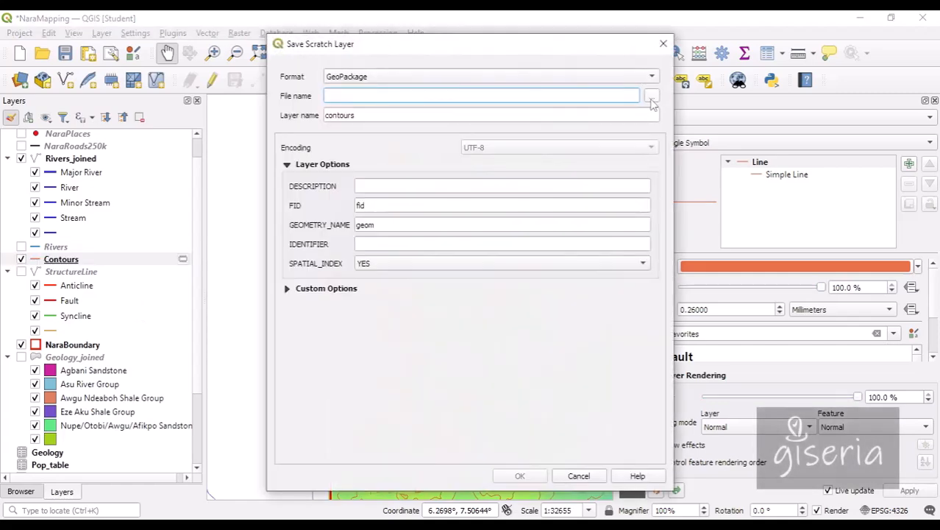
{"action": "left_click", "coordinate": [652, 97]}
{"action": "double_click", "coordinate": [439, 153]}
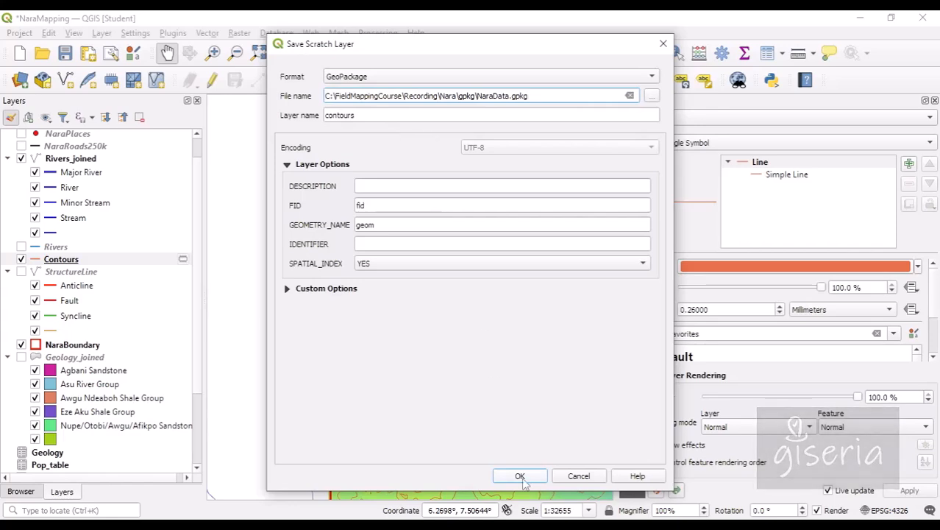
{"action": "left_click", "coordinate": [521, 477]}
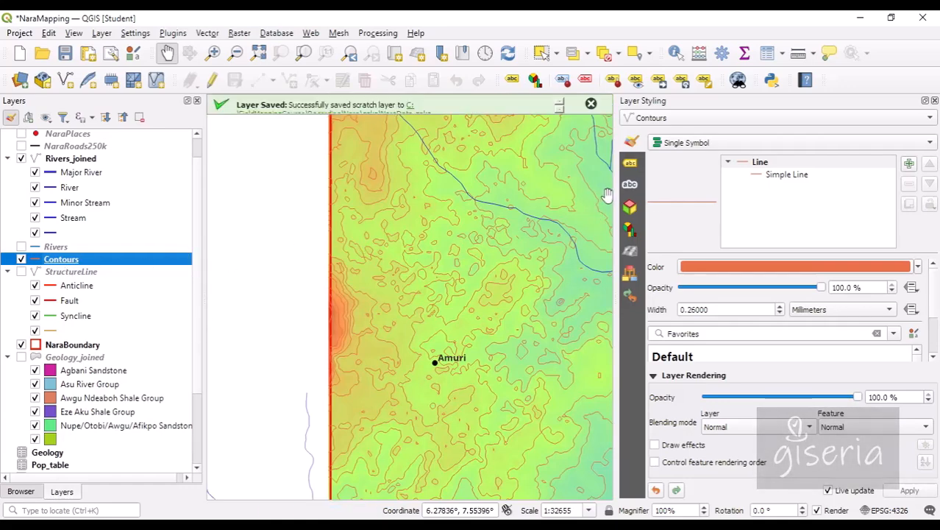
Step: Examine the ELEV values in the Contours attribute table, then close the table
{"action": "left_click_drag", "start_coordinate": [613, 195], "coordinate": [695, 195]}
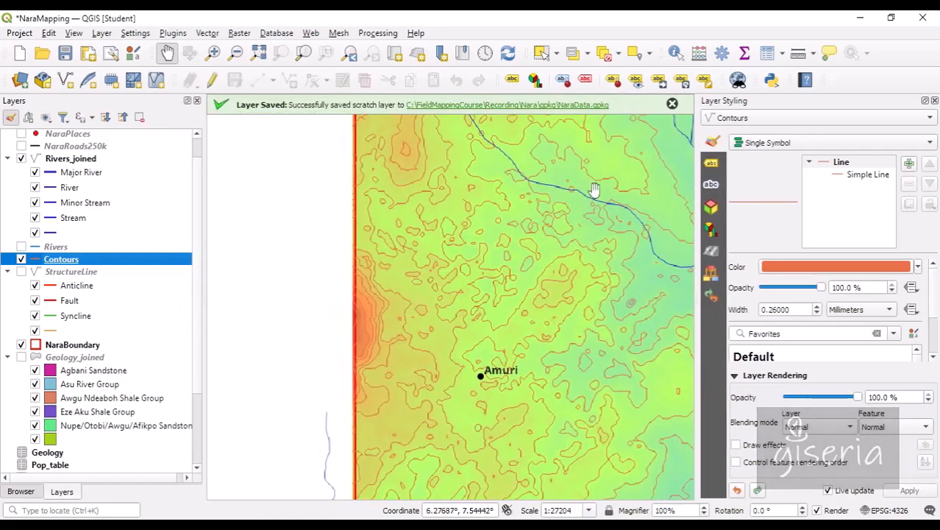
{"action": "left_click_drag", "start_coordinate": [594, 193], "coordinate": [456, 233]}
{"action": "left_click_drag", "start_coordinate": [573, 246], "coordinate": [539, 274]}
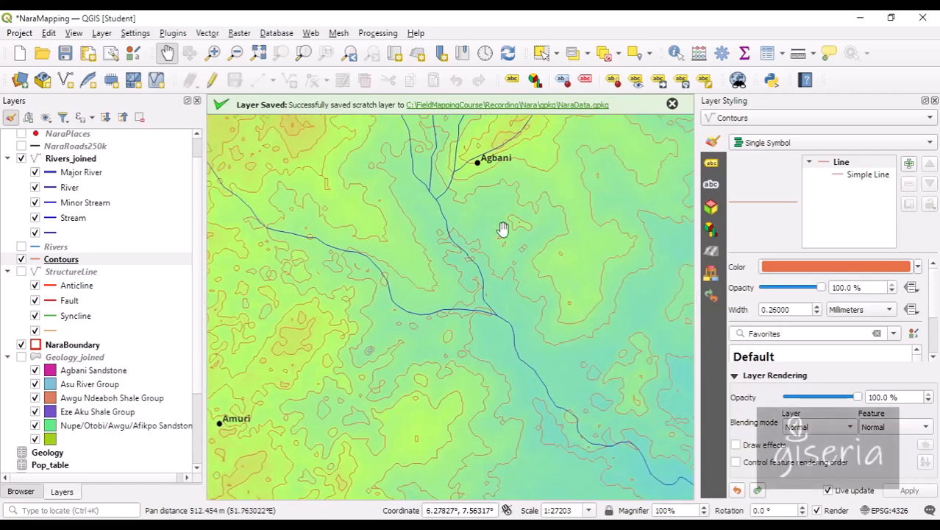
{"action": "right_click", "coordinate": [61, 261]}
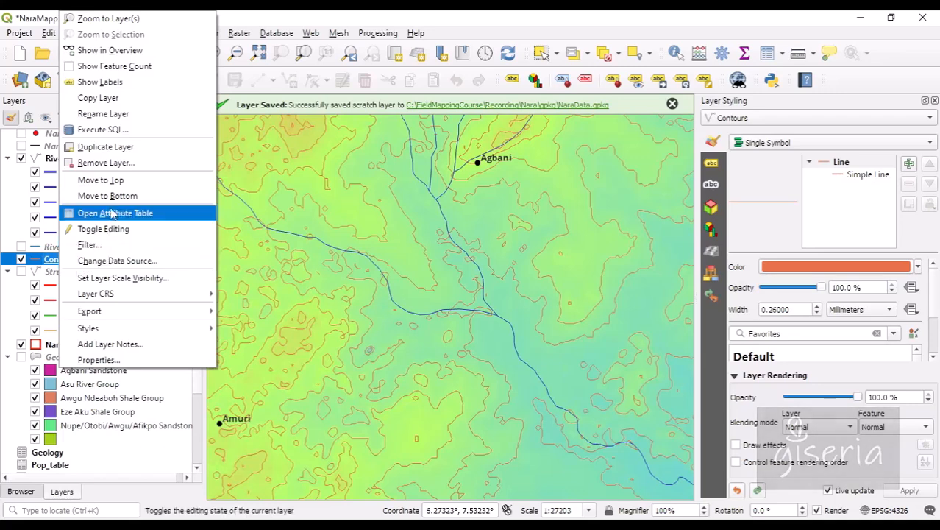
{"action": "left_click", "coordinate": [128, 213]}
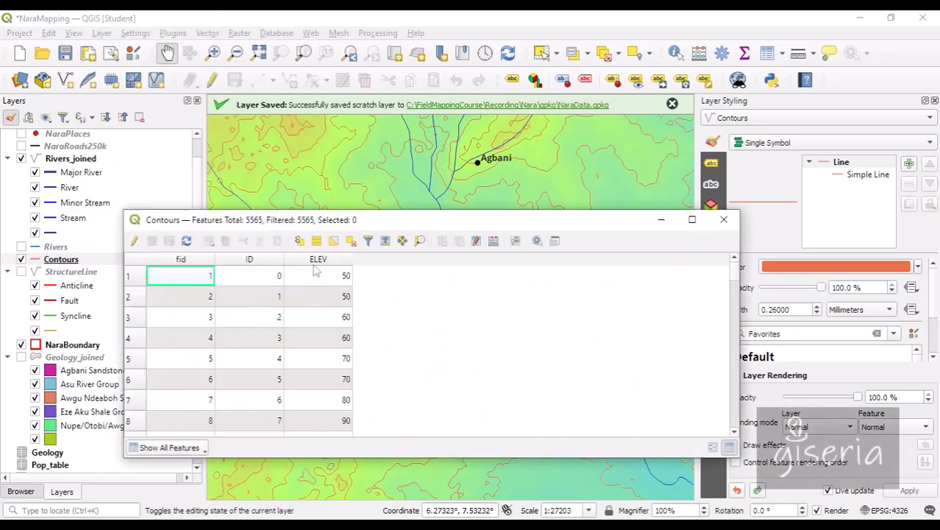
{"action": "scroll", "coordinate": [318, 283], "scroll_direction": "down", "scroll_amount": 4}
{"action": "scroll", "coordinate": [324, 309], "scroll_direction": "down", "scroll_amount": 12}
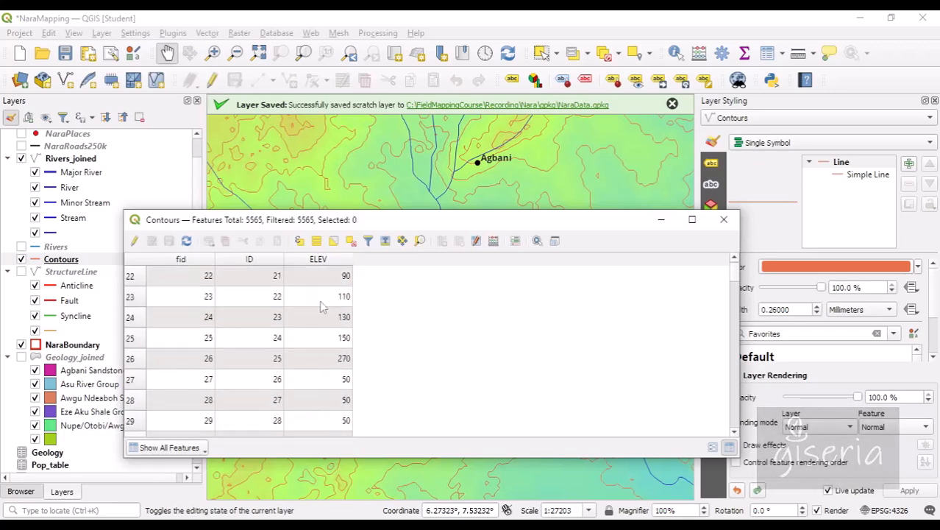
{"action": "scroll", "coordinate": [342, 377], "scroll_direction": "down", "scroll_amount": 4}
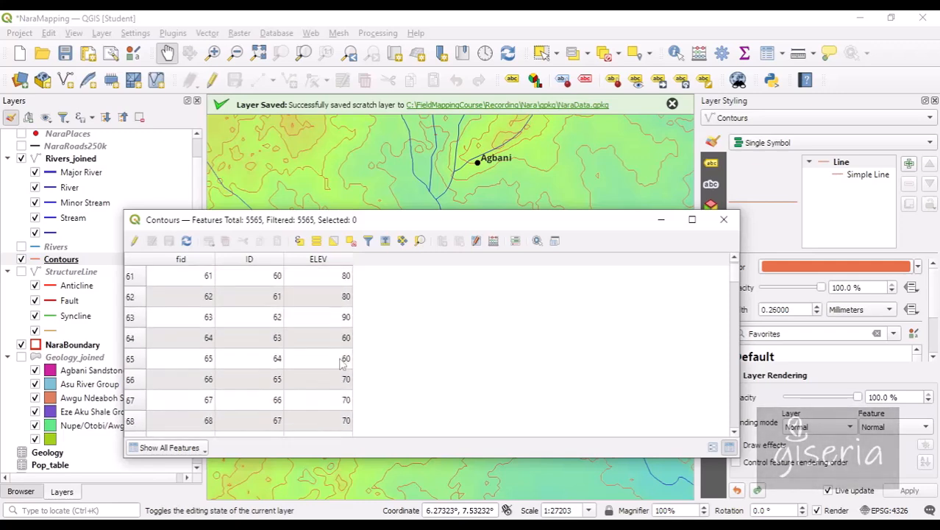
{"action": "left_click", "coordinate": [723, 219]}
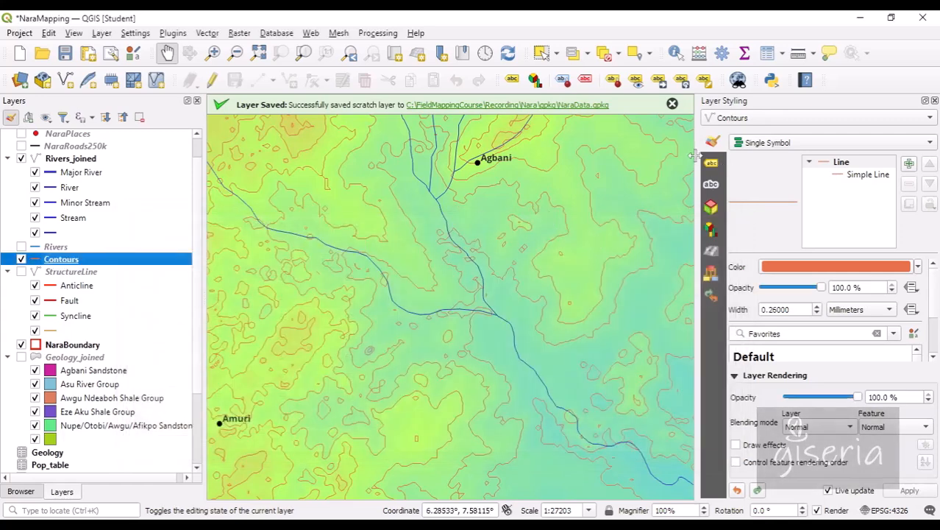
Step: Switch the Contours layer to Categorized symbology using the ELEV field as its value
{"action": "left_click_drag", "start_coordinate": [694, 152], "coordinate": [625, 152]}
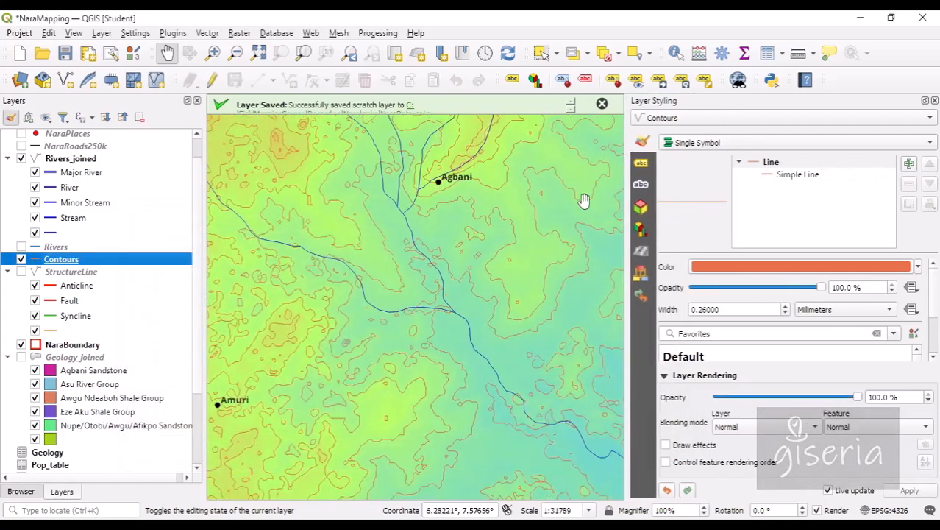
{"action": "left_click_drag", "start_coordinate": [354, 257], "coordinate": [319, 252]}
{"action": "left_click_drag", "start_coordinate": [519, 381], "coordinate": [420, 268]}
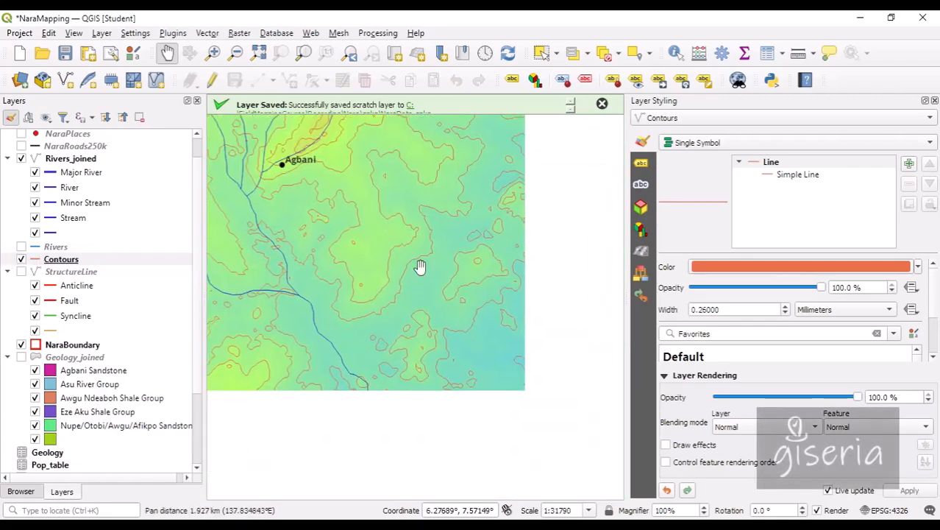
{"action": "left_click_drag", "start_coordinate": [561, 343], "coordinate": [478, 269]}
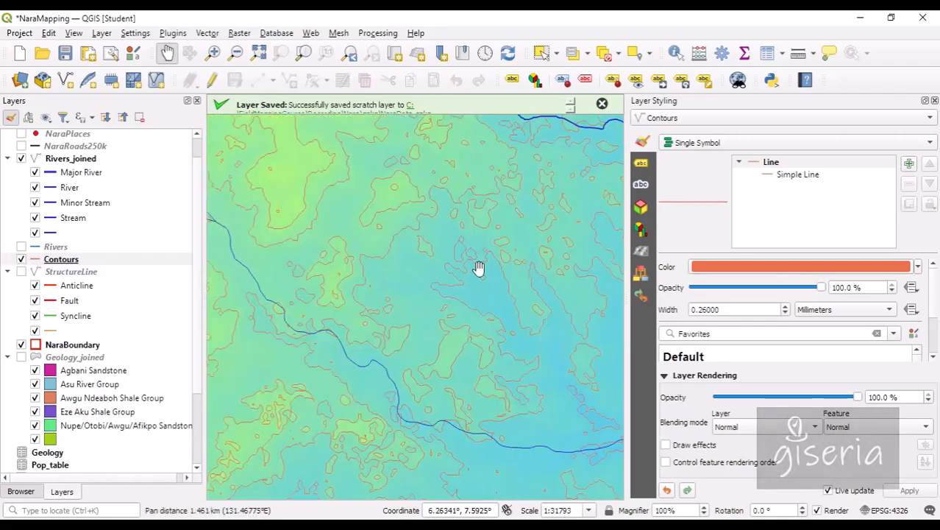
{"action": "left_click", "coordinate": [732, 145]}
{"action": "left_click", "coordinate": [732, 156]}
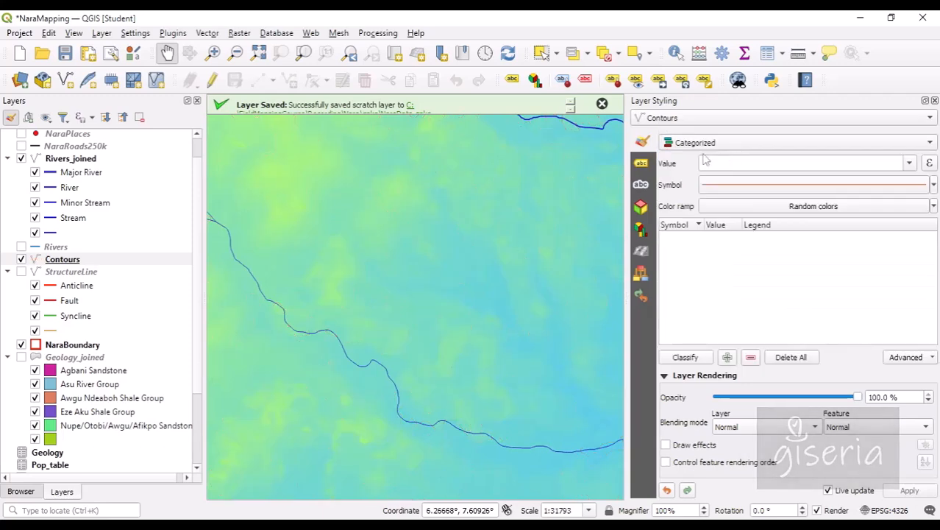
{"action": "left_click", "coordinate": [910, 163]}
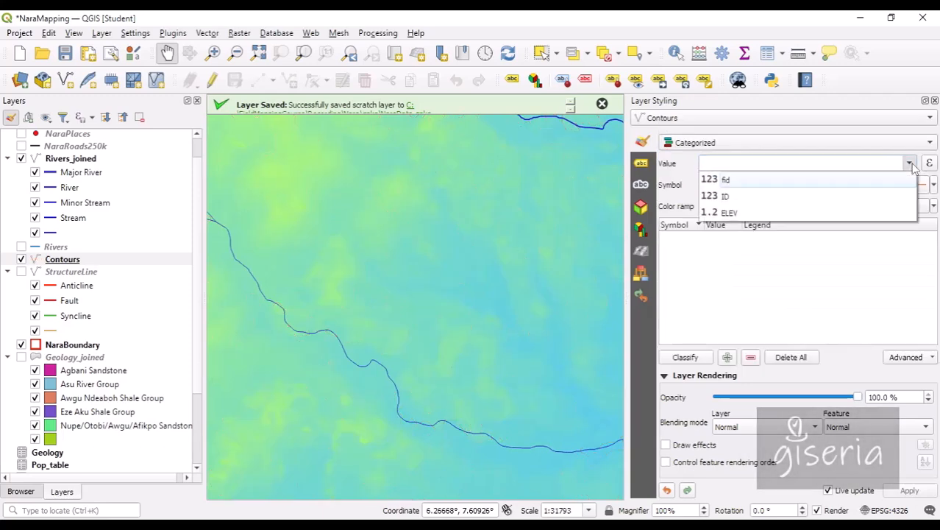
{"action": "left_click", "coordinate": [732, 210]}
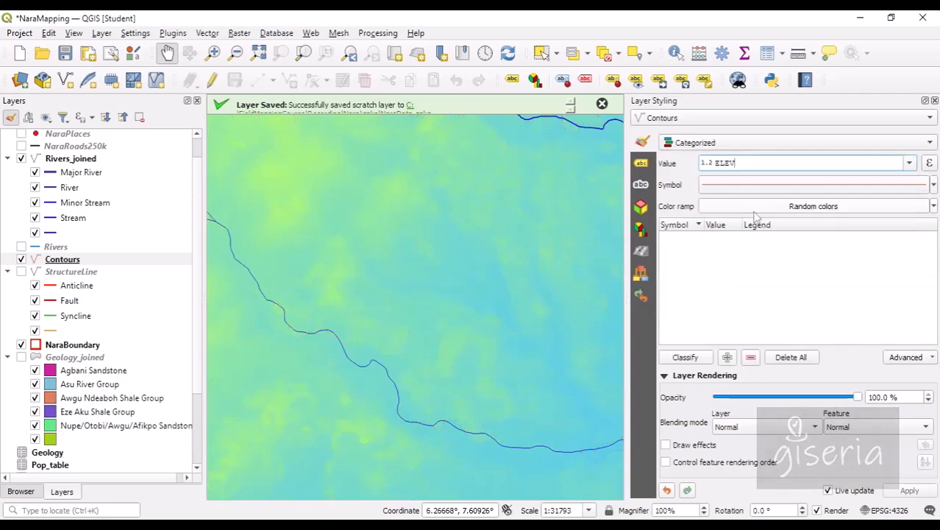
{"action": "left_click", "coordinate": [727, 357]}
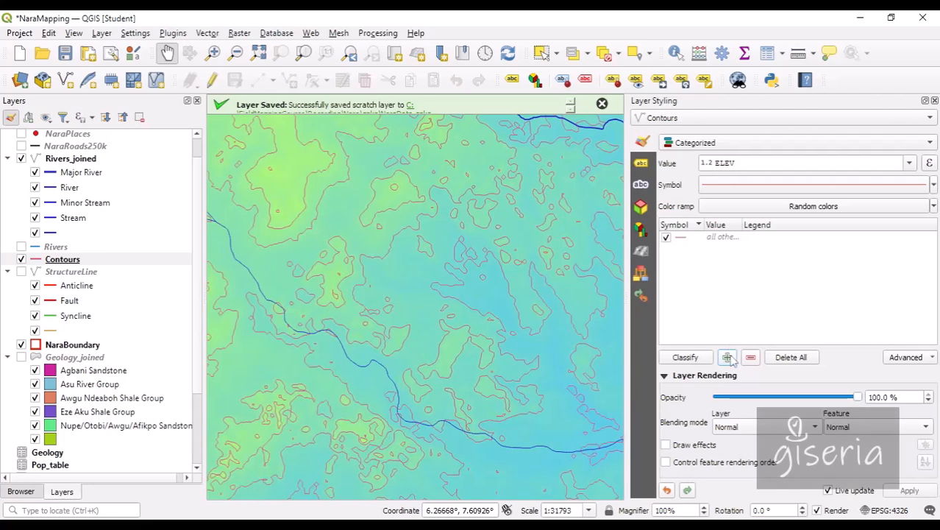
{"action": "left_click", "coordinate": [727, 357]}
{"action": "left_click", "coordinate": [711, 250]}
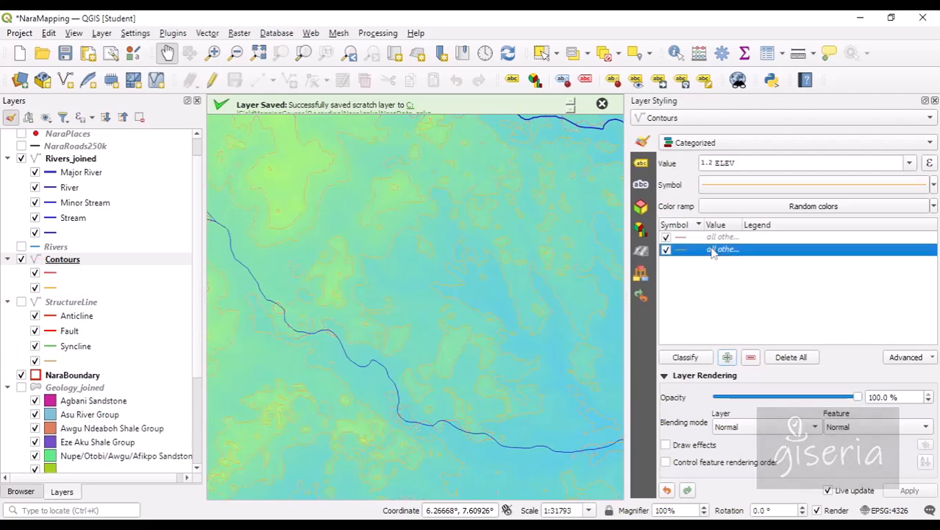
{"action": "left_click", "coordinate": [750, 357]}
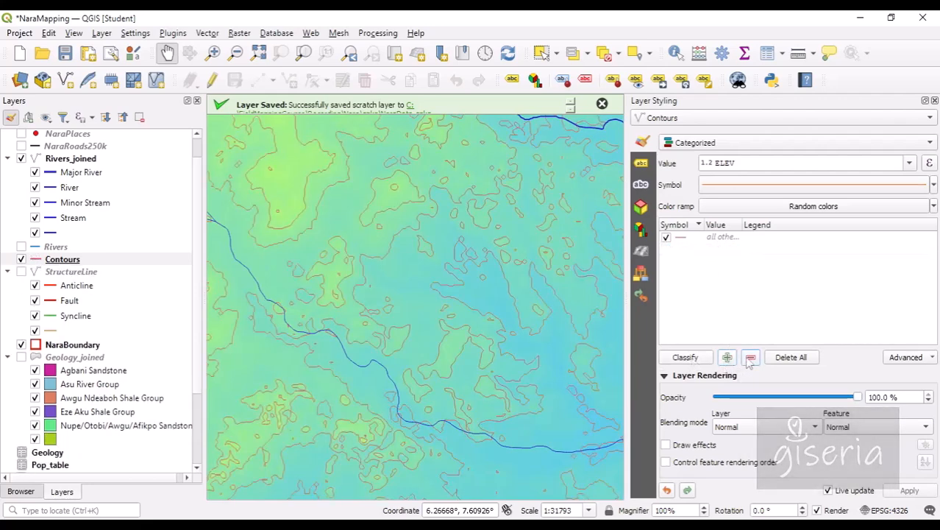
{"action": "left_click", "coordinate": [789, 357]}
Step: Classify the contours into one category per ELEV value and inspect the coloured lines around Amuri and Agbani
{"action": "left_click", "coordinate": [685, 356]}
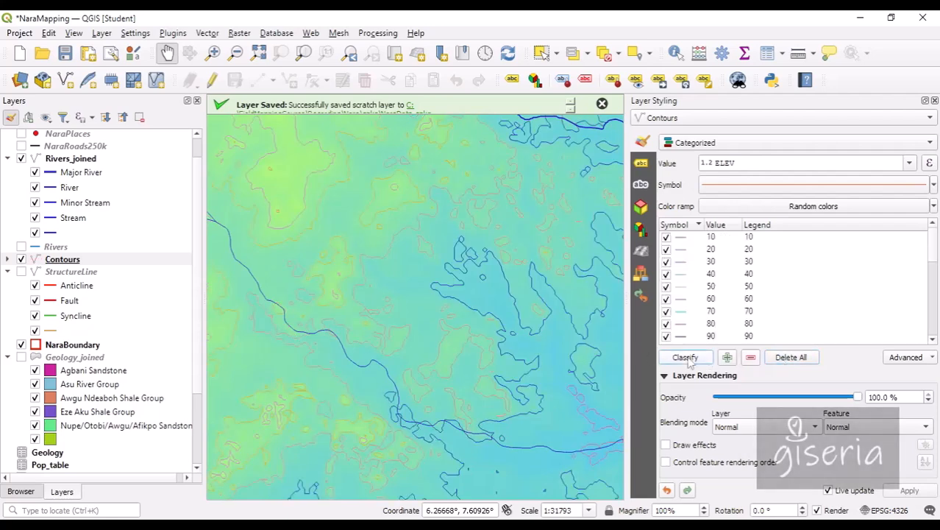
{"action": "left_click_drag", "start_coordinate": [339, 264], "coordinate": [395, 307]}
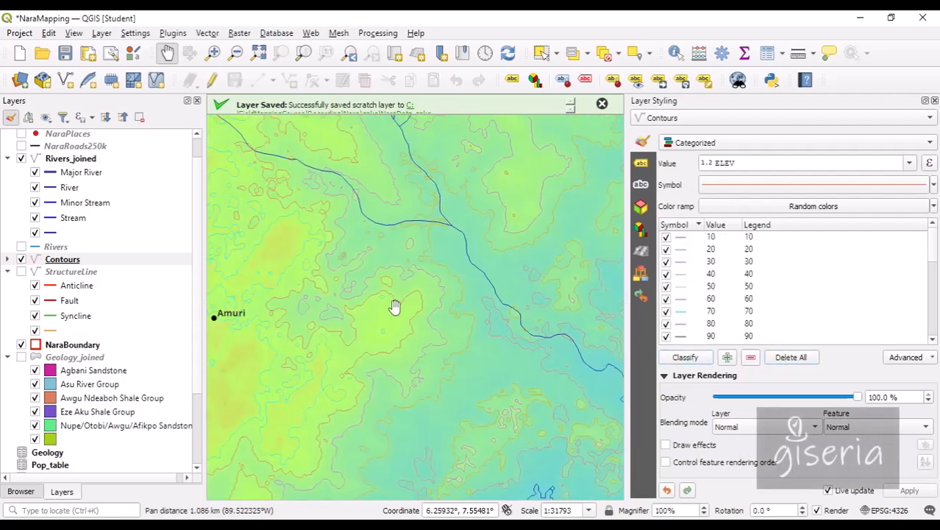
{"action": "mouse_move", "coordinate": [929, 257]}
{"action": "left_mouse_down"}
{"action": "mouse_move", "coordinate": [932, 340]}
{"action": "mouse_move", "coordinate": [934, 241]}
{"action": "mouse_move", "coordinate": [934, 264]}
{"action": "left_mouse_up"}
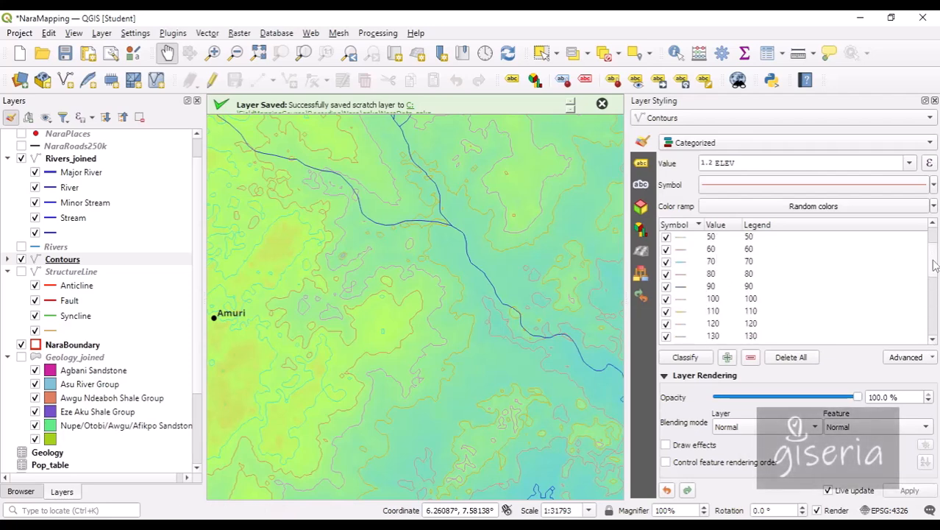
{"action": "left_click_drag", "start_coordinate": [342, 256], "coordinate": [467, 266]}
{"action": "left_click_drag", "start_coordinate": [478, 216], "coordinate": [287, 312]}
{"action": "left_click_drag", "start_coordinate": [507, 293], "coordinate": [360, 320]}
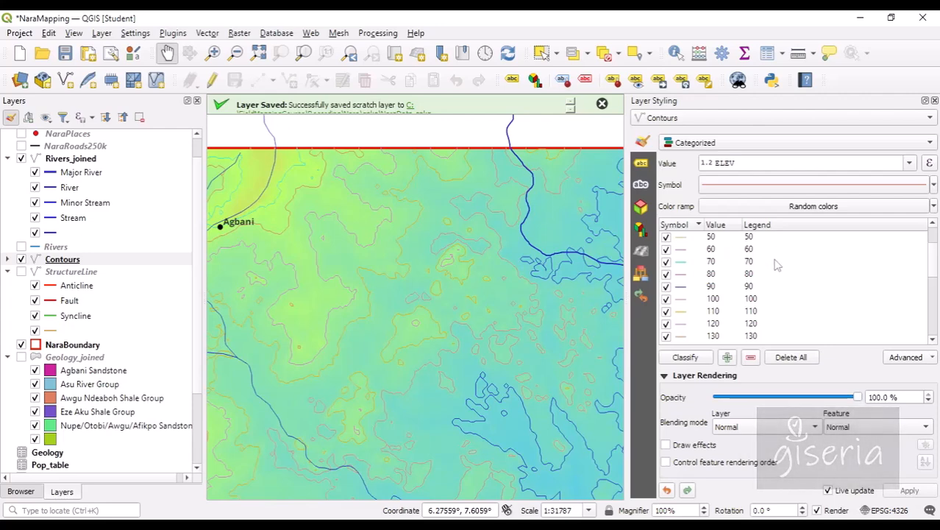
Step: Delete the Contours categories 10 to 40 and 60 to 90, keeping the 50 category
{"action": "scroll", "coordinate": [777, 264], "scroll_direction": "up", "scroll_amount": 2}
{"action": "left_click", "coordinate": [731, 238]}
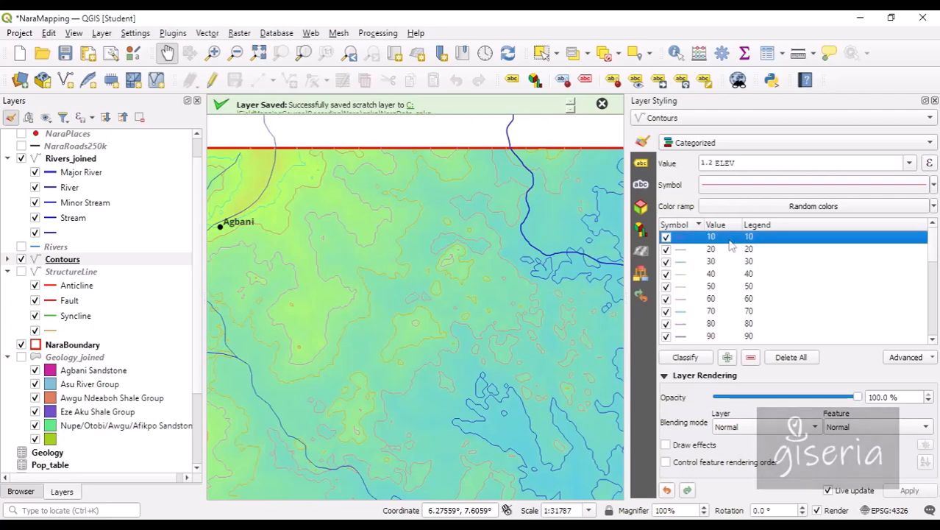
{"action": "left_click_drag", "start_coordinate": [701, 256], "coordinate": [698, 277]}
{"action": "left_click", "coordinate": [750, 358]}
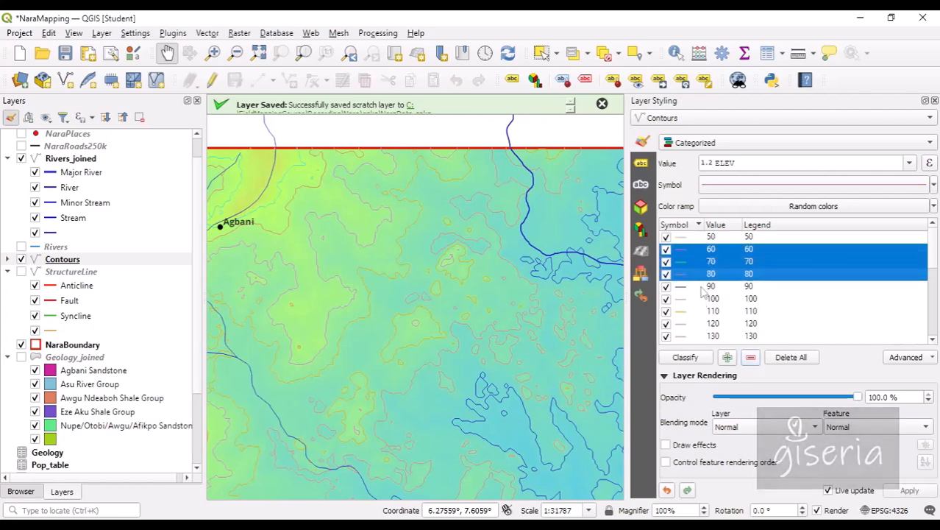
{"action": "left_click", "coordinate": [750, 358]}
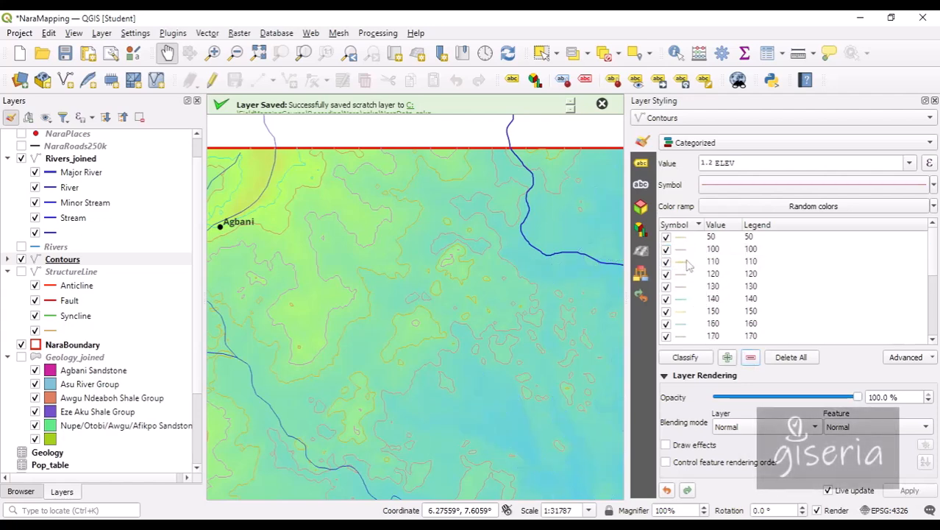
Step: Delete the Contours categories 110 to 190, 210 to 240, 260 and 270, keeping 50, 100, 200, 250 and all other values
{"action": "left_click_drag", "start_coordinate": [688, 264], "coordinate": [705, 309]}
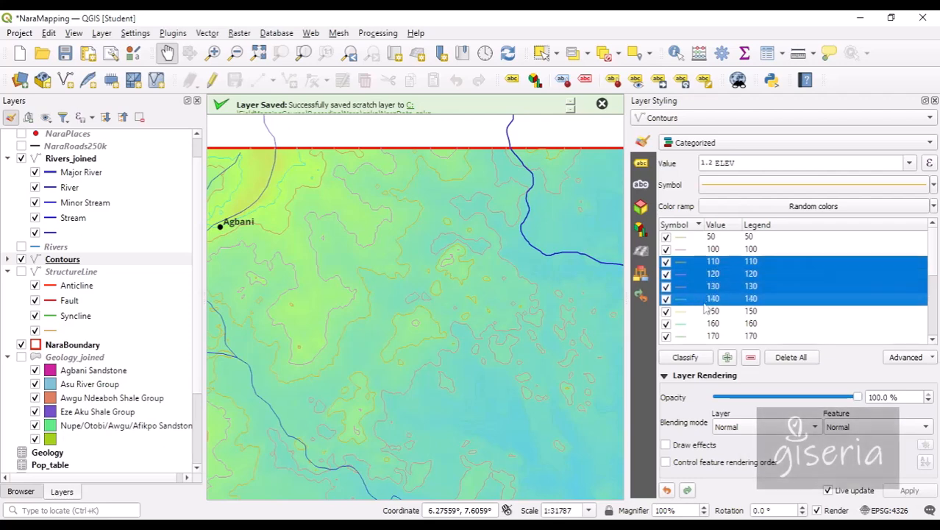
{"action": "left_click", "coordinate": [750, 357]}
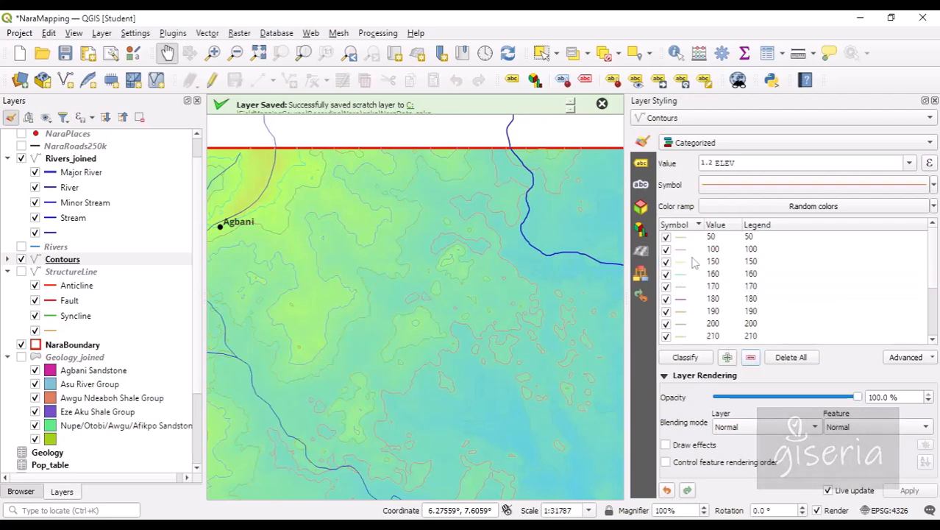
{"action": "left_click", "coordinate": [696, 263]}
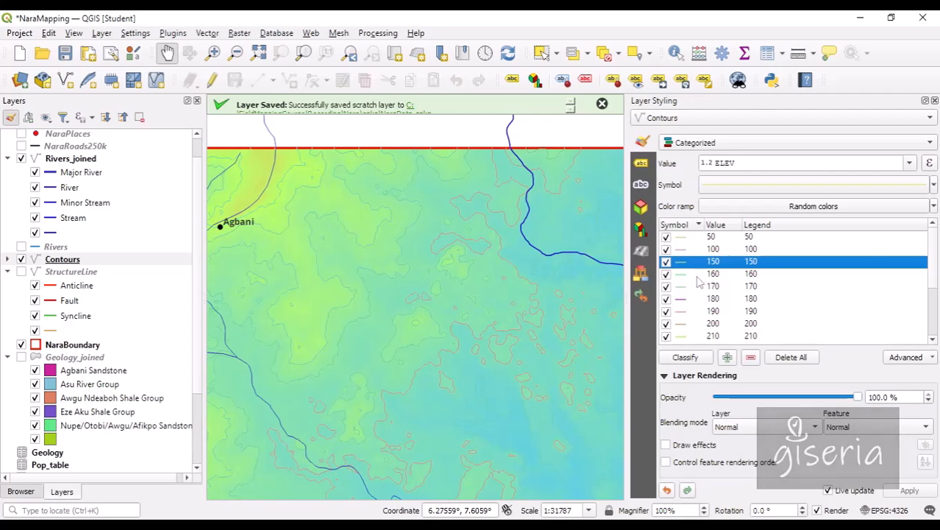
{"action": "left_click_drag", "start_coordinate": [697, 281], "coordinate": [703, 313]}
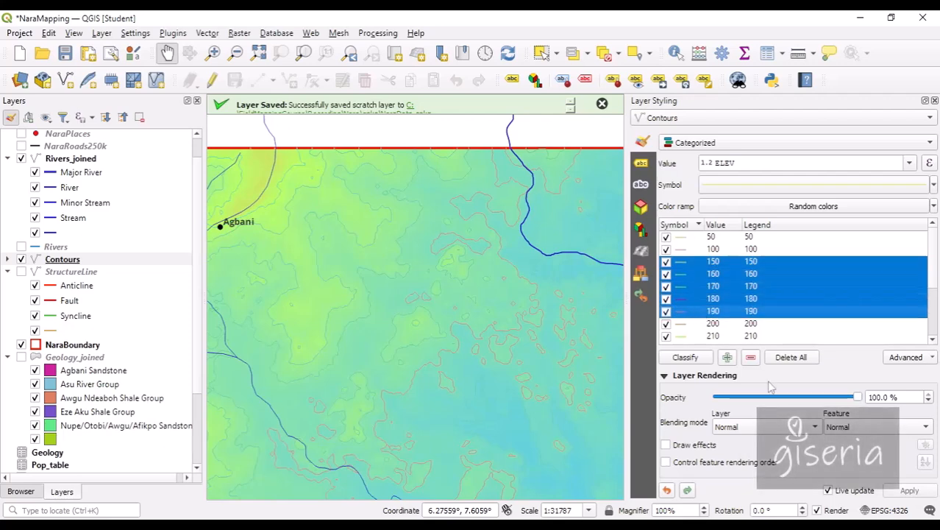
{"action": "left_click", "coordinate": [751, 357]}
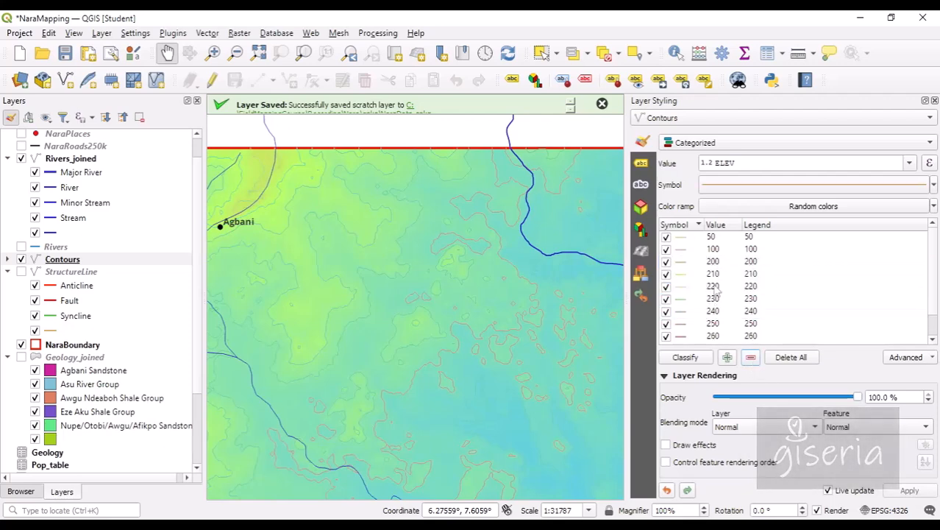
{"action": "left_click_drag", "start_coordinate": [698, 274], "coordinate": [710, 322]}
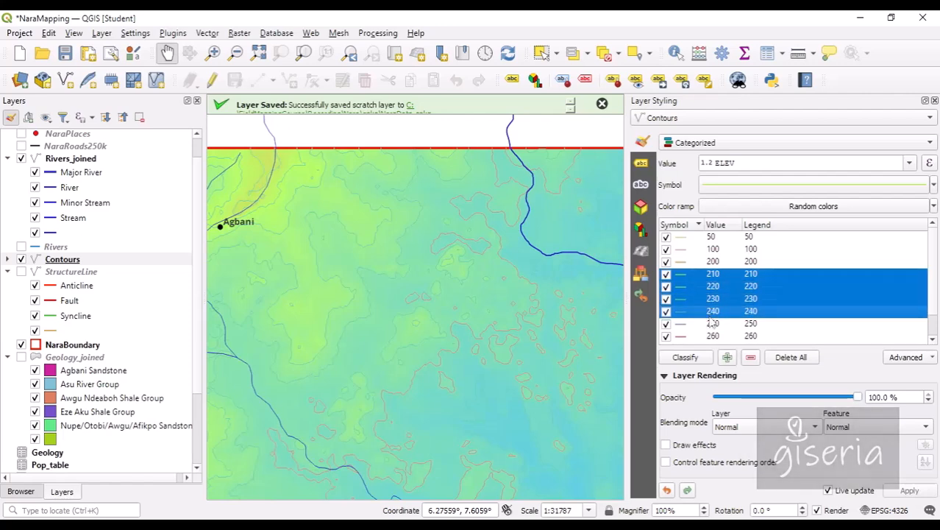
{"action": "left_click", "coordinate": [750, 357]}
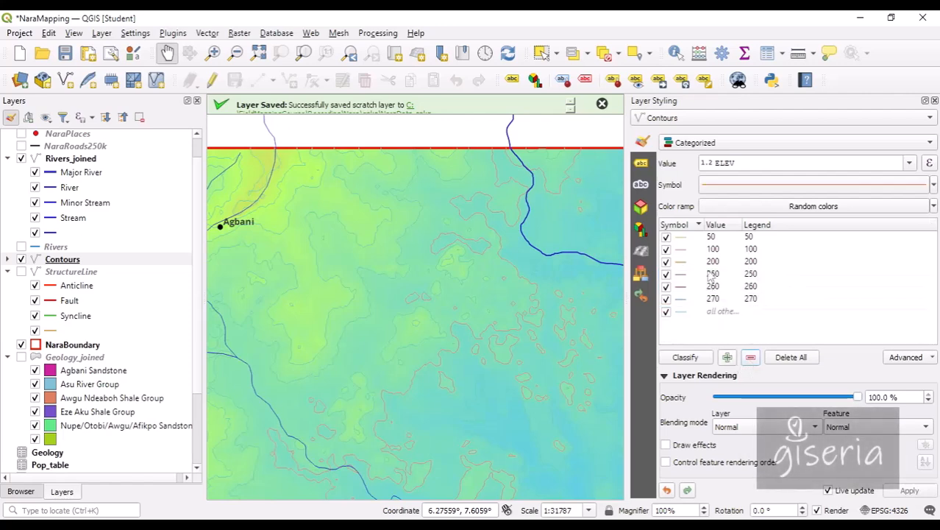
{"action": "left_click_drag", "start_coordinate": [708, 290], "coordinate": [711, 305]}
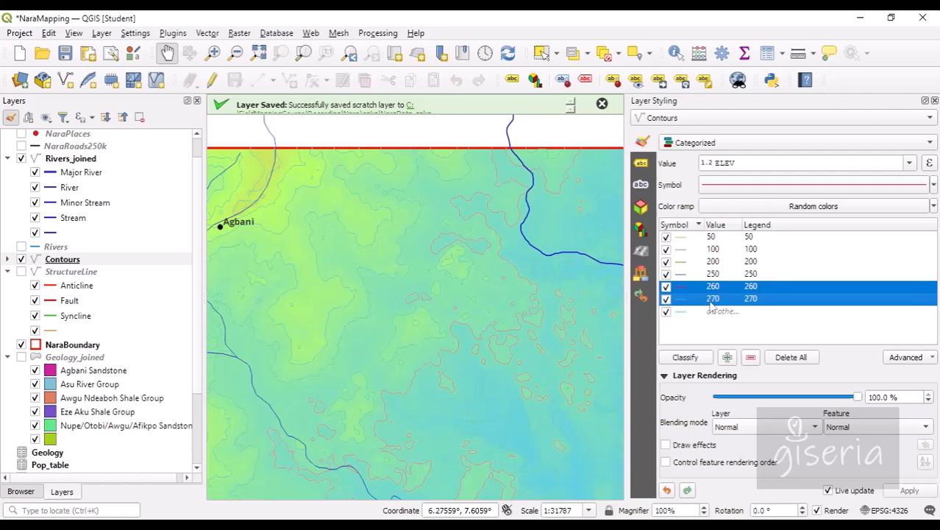
{"action": "left_click", "coordinate": [749, 357]}
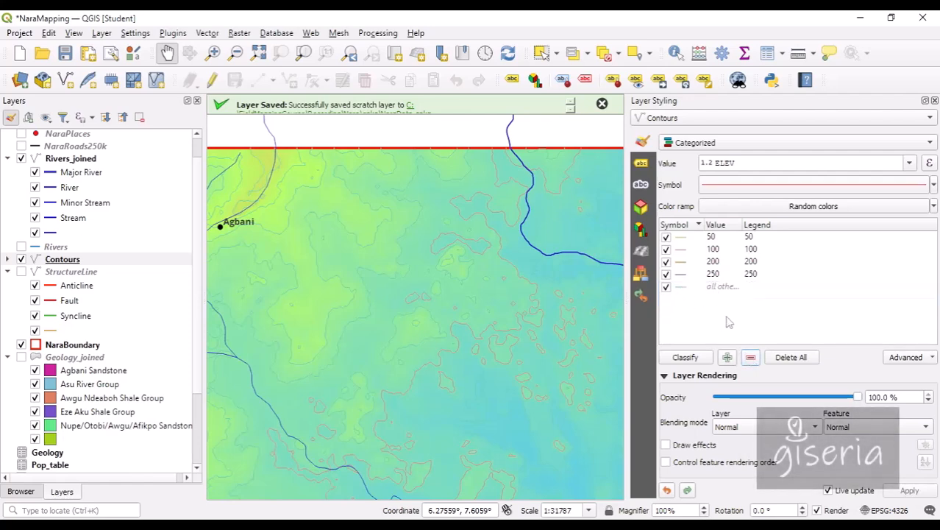
Step: Change the symbol colour of all five Contours categories, including all other values, to a dark orange-brown
{"action": "left_click_drag", "start_coordinate": [710, 286], "coordinate": [707, 237]}
{"action": "right_click", "coordinate": [692, 263]}
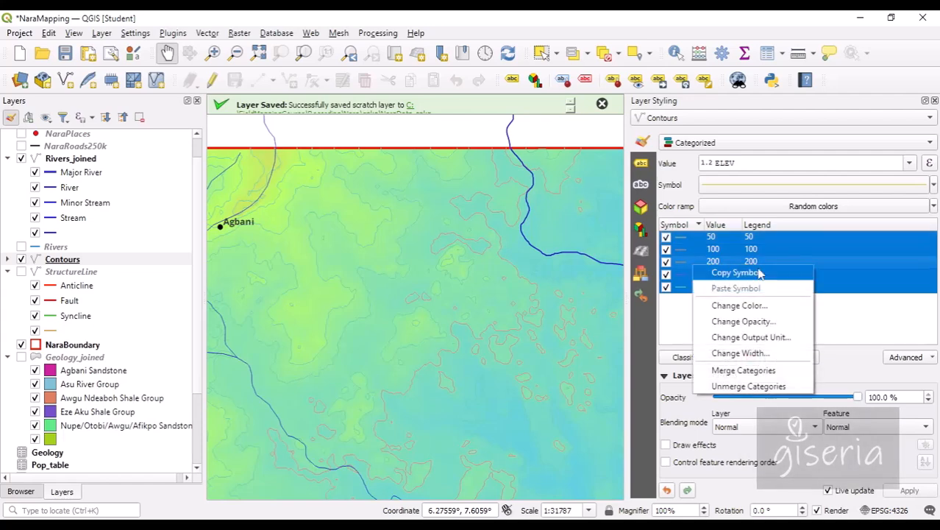
{"action": "left_click", "coordinate": [756, 308]}
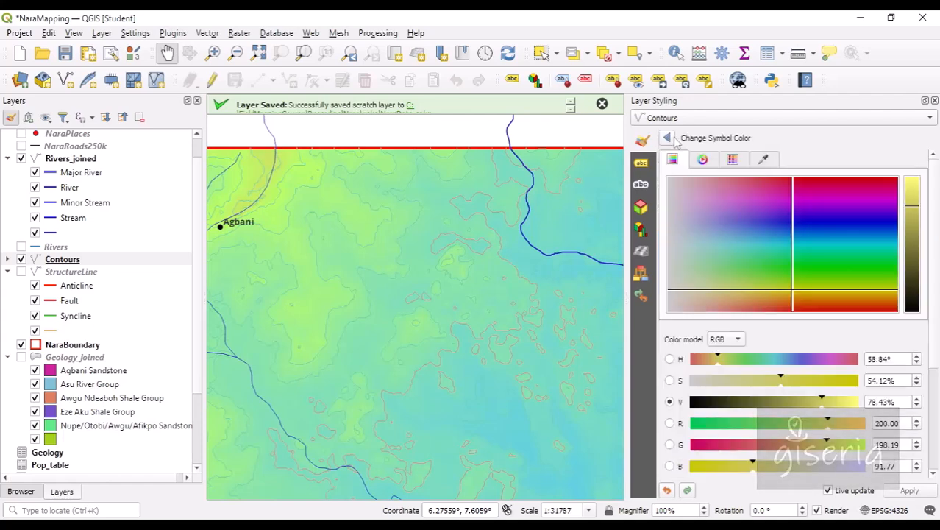
{"action": "left_click", "coordinate": [703, 159]}
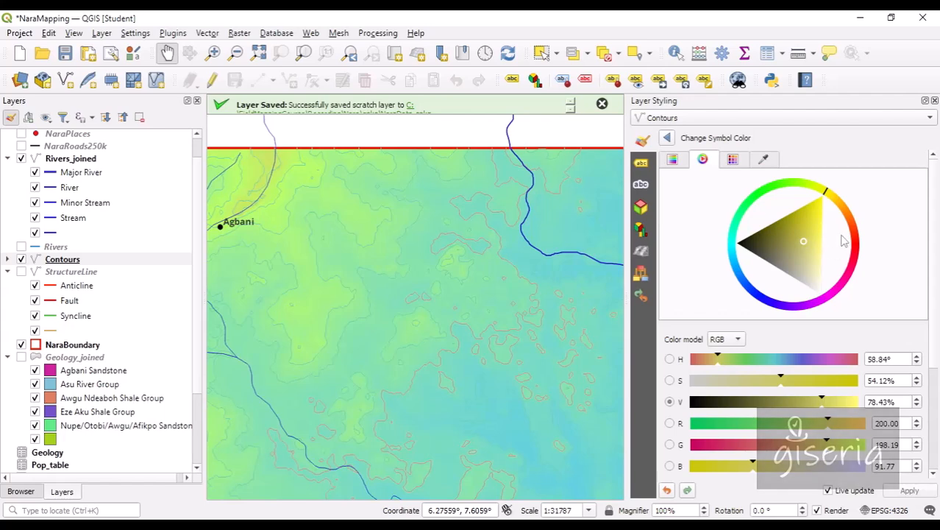
{"action": "left_click_drag", "start_coordinate": [852, 224], "coordinate": [850, 221]}
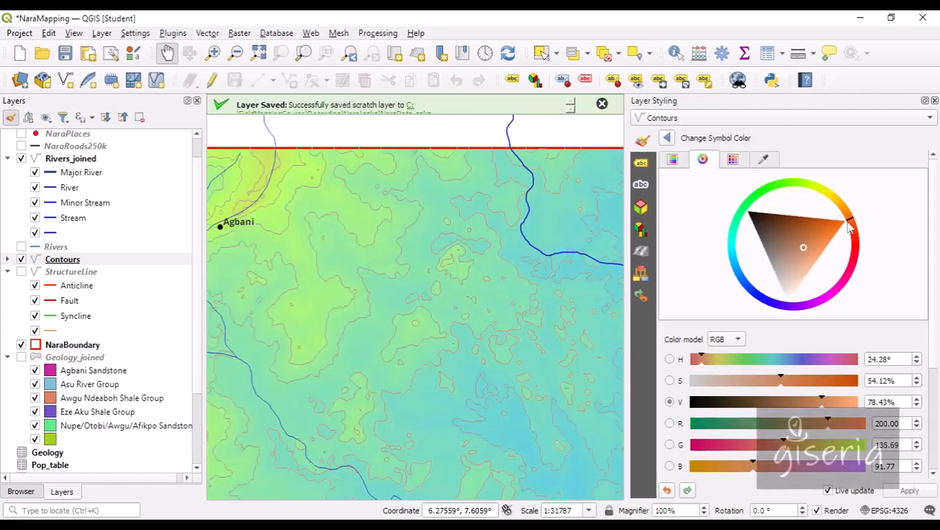
{"action": "left_click_drag", "start_coordinate": [804, 246], "coordinate": [810, 224]}
{"action": "left_click", "coordinate": [668, 139]}
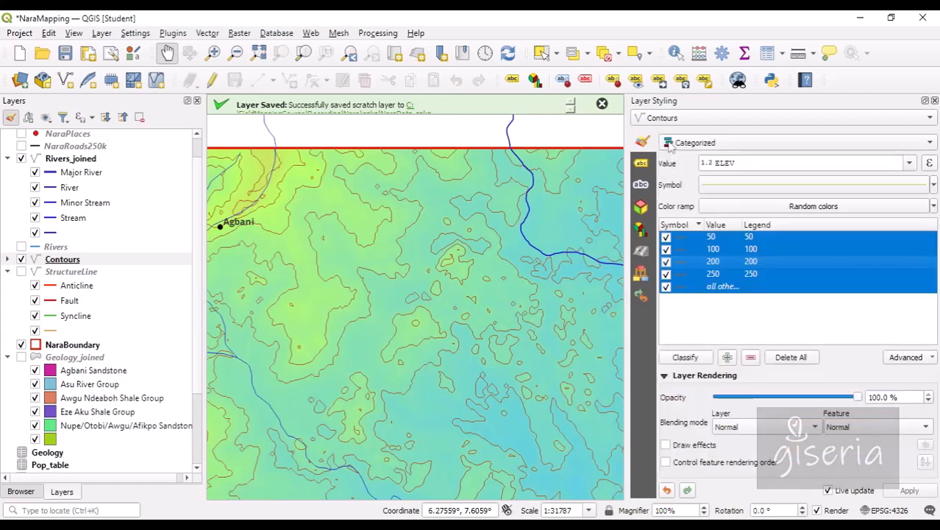
{"action": "left_click", "coordinate": [745, 317]}
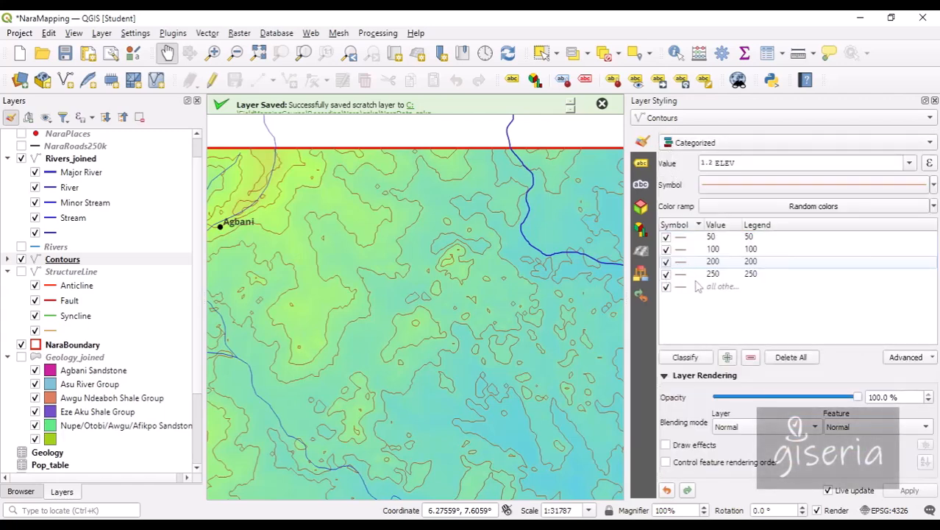
Step: Set the line width of the 50, 100, 200 and 250 contour categories to 0.4
{"action": "left_click", "coordinate": [696, 275]}
{"action": "left_click_drag", "start_coordinate": [696, 274], "coordinate": [695, 237]}
{"action": "right_click", "coordinate": [695, 249]}
{"action": "left_click", "coordinate": [743, 332]}
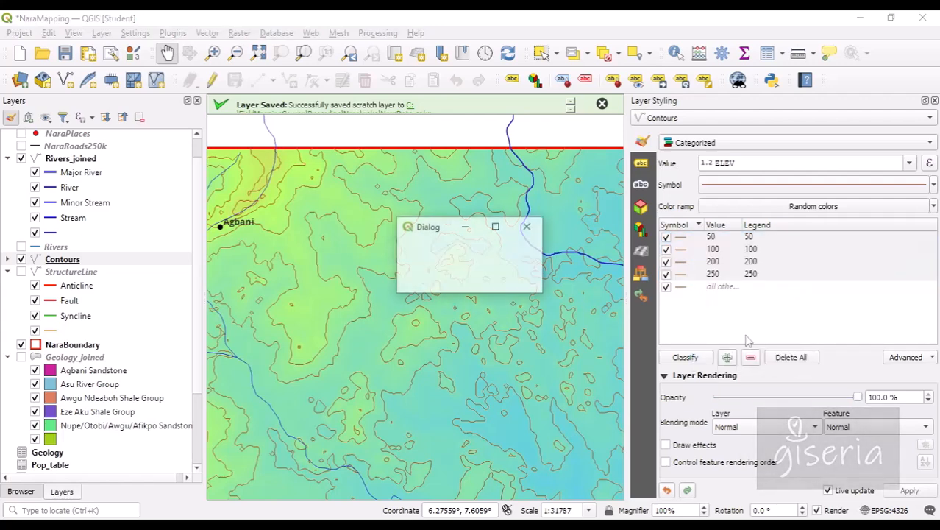
{"action": "left_click", "coordinate": [506, 252]}
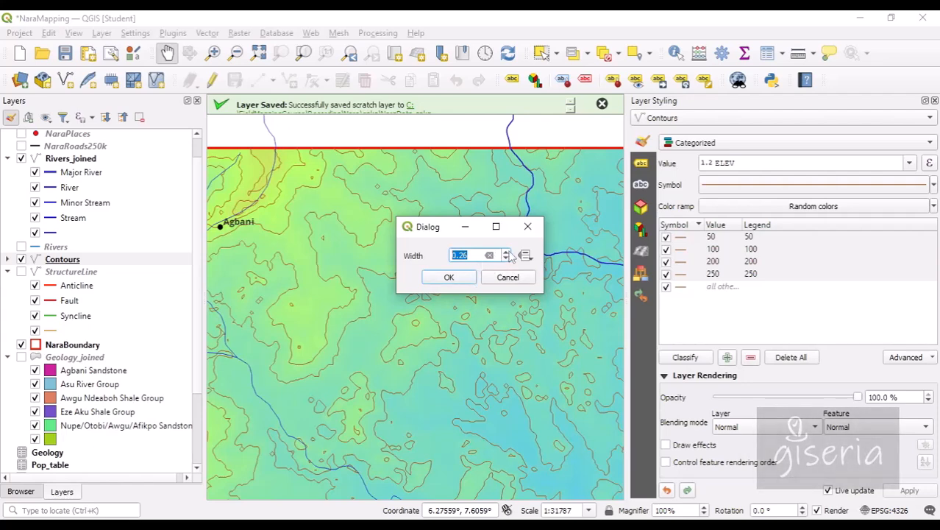
{"action": "type", "text": "0"}
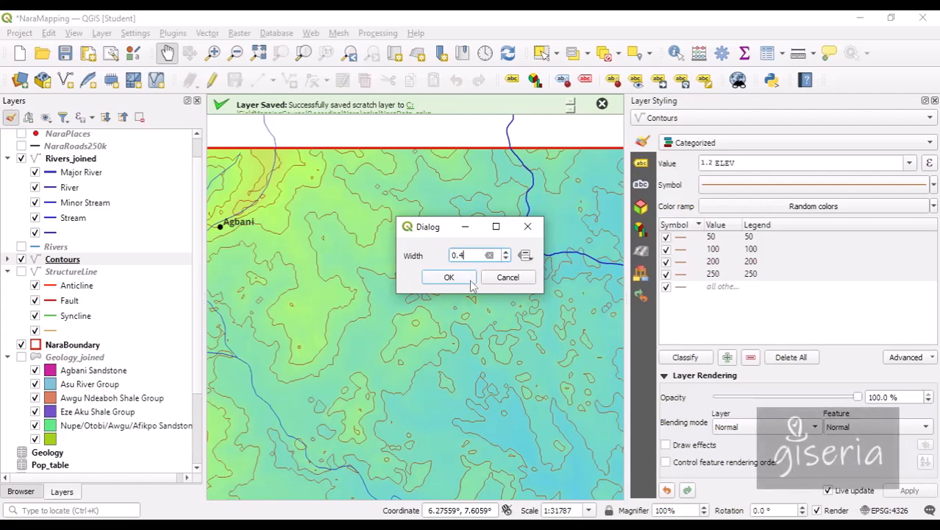
{"action": "left_click", "coordinate": [472, 283]}
{"action": "left_click", "coordinate": [703, 307]}
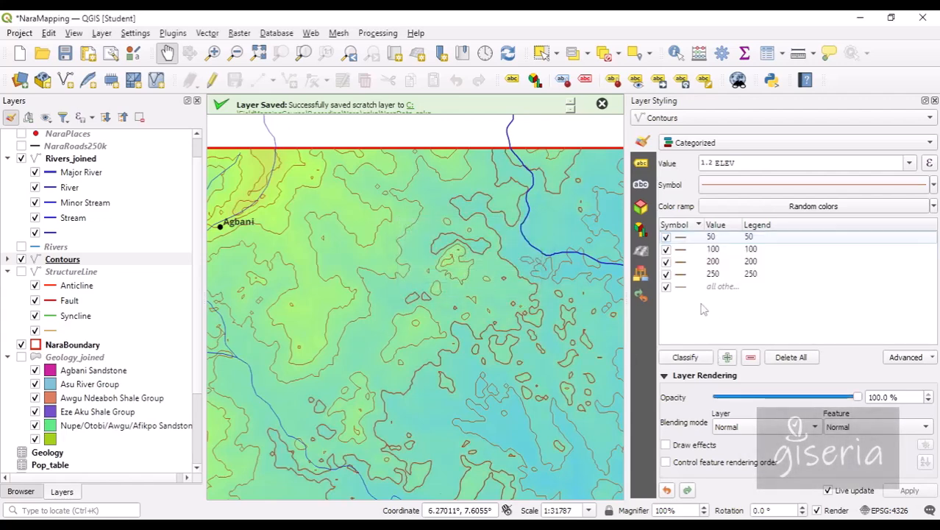
Step: Set the line width of the contour category for all other values to 0.2
{"action": "right_click", "coordinate": [682, 288]}
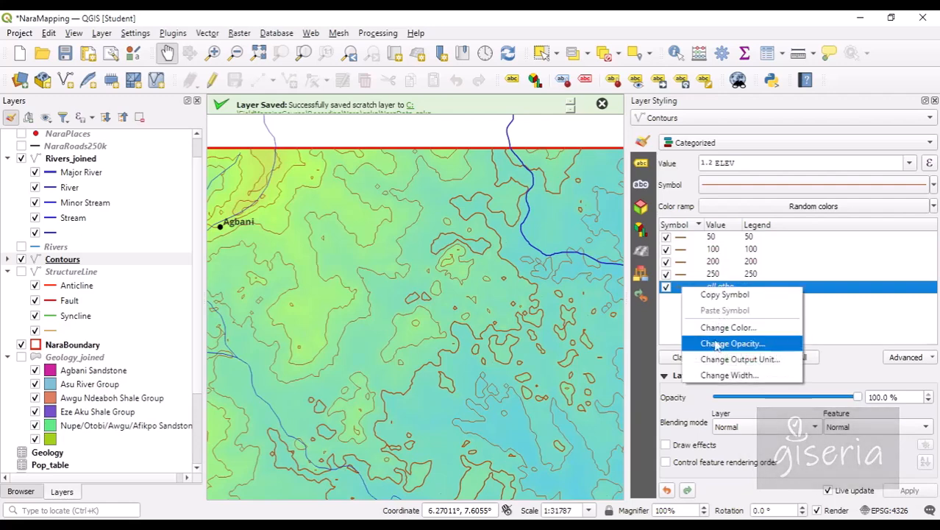
{"action": "left_click", "coordinate": [730, 374]}
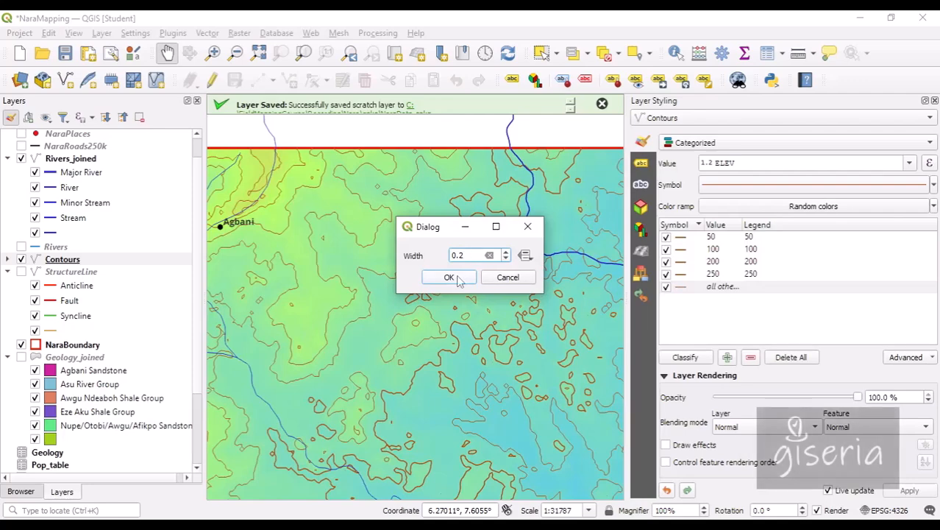
{"action": "left_click", "coordinate": [451, 278]}
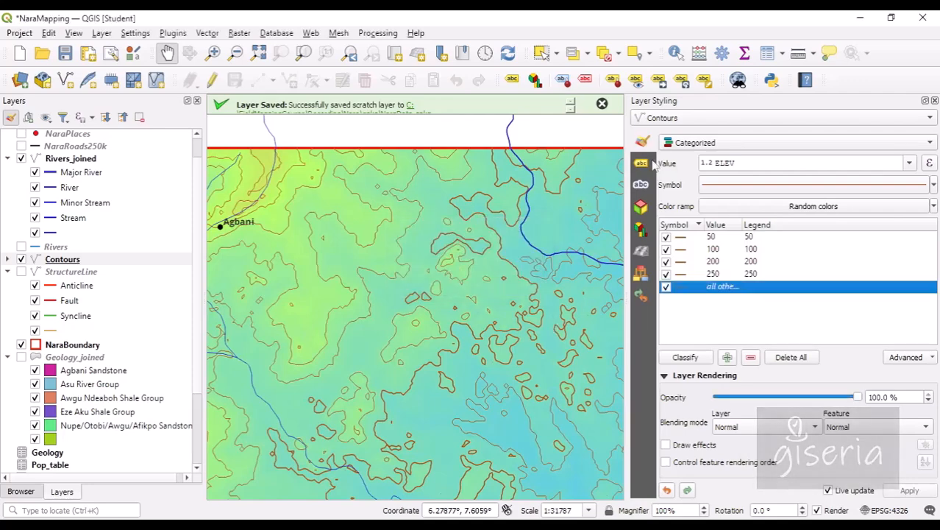
Step: Examine the thick and thin contour lines from Agbani across the eastern river valleys, and dismiss the layer-saved message
{"action": "left_click_drag", "start_coordinate": [516, 324], "coordinate": [462, 283]}
{"action": "scroll", "coordinate": [450, 286], "scroll_direction": "down", "scroll_amount": 2}
{"action": "scroll", "coordinate": [458, 298], "scroll_direction": "up", "scroll_amount": 1}
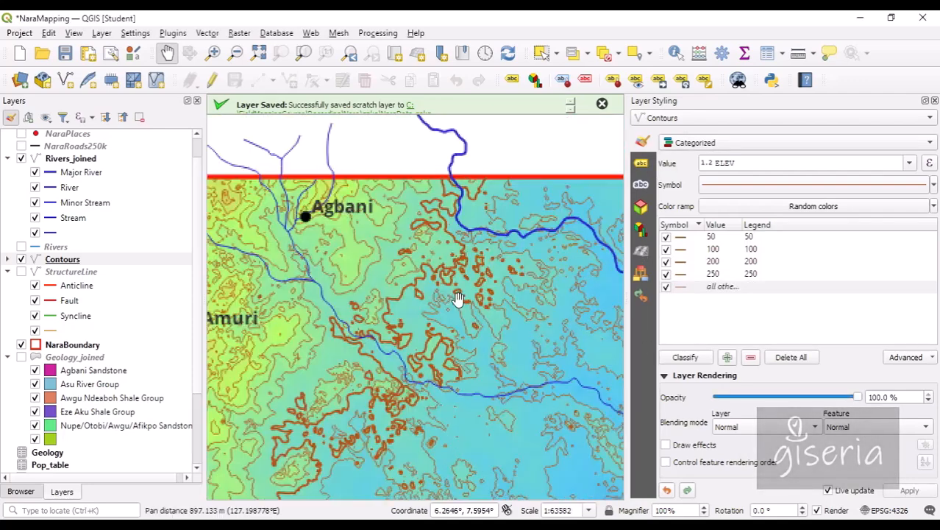
{"action": "left_click_drag", "start_coordinate": [528, 387], "coordinate": [439, 275]}
{"action": "left_click_drag", "start_coordinate": [524, 311], "coordinate": [406, 257]}
{"action": "left_click_drag", "start_coordinate": [508, 398], "coordinate": [426, 289]}
{"action": "left_click_drag", "start_coordinate": [391, 247], "coordinate": [339, 236]}
{"action": "left_click_drag", "start_coordinate": [525, 252], "coordinate": [464, 254]}
{"action": "left_click_drag", "start_coordinate": [551, 269], "coordinate": [451, 269]}
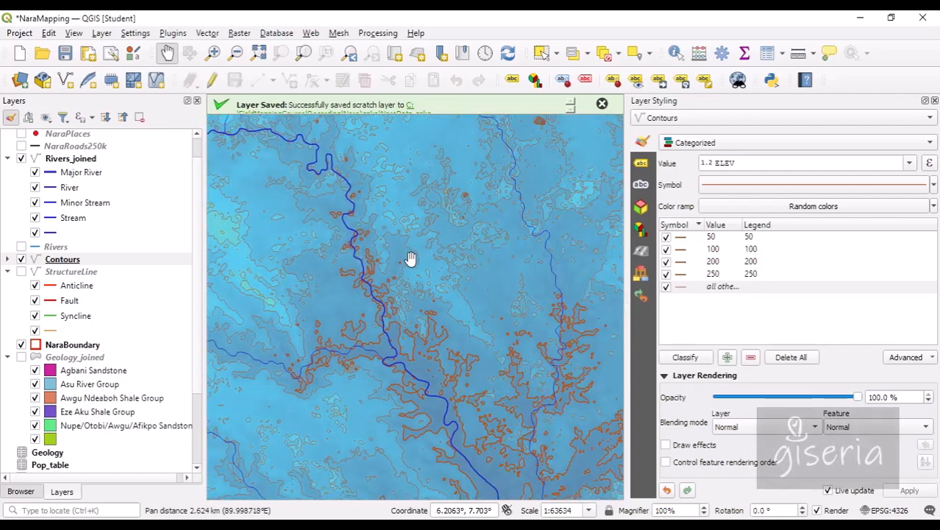
{"action": "left_click_drag", "start_coordinate": [513, 252], "coordinate": [354, 260]}
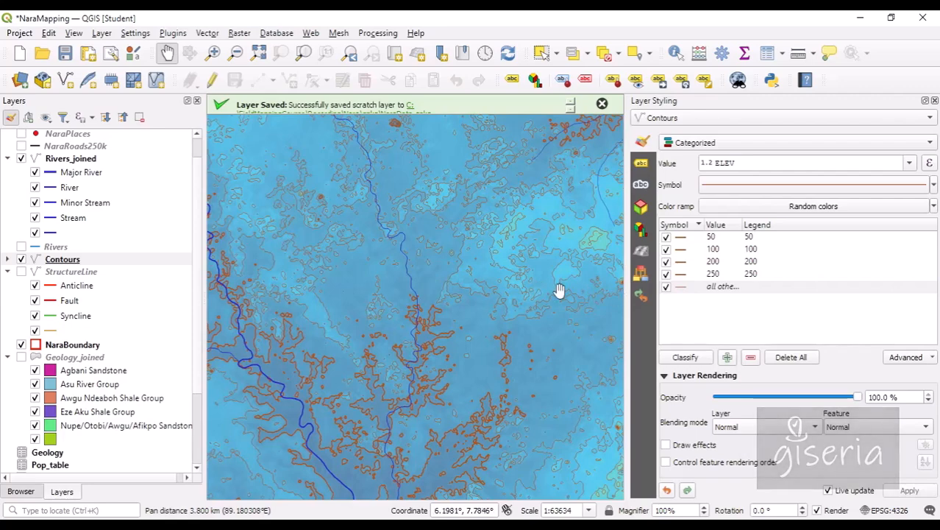
{"action": "left_click_drag", "start_coordinate": [559, 295], "coordinate": [426, 246]}
{"action": "left_click_drag", "start_coordinate": [469, 286], "coordinate": [504, 308]}
{"action": "left_click_drag", "start_coordinate": [349, 235], "coordinate": [428, 278]}
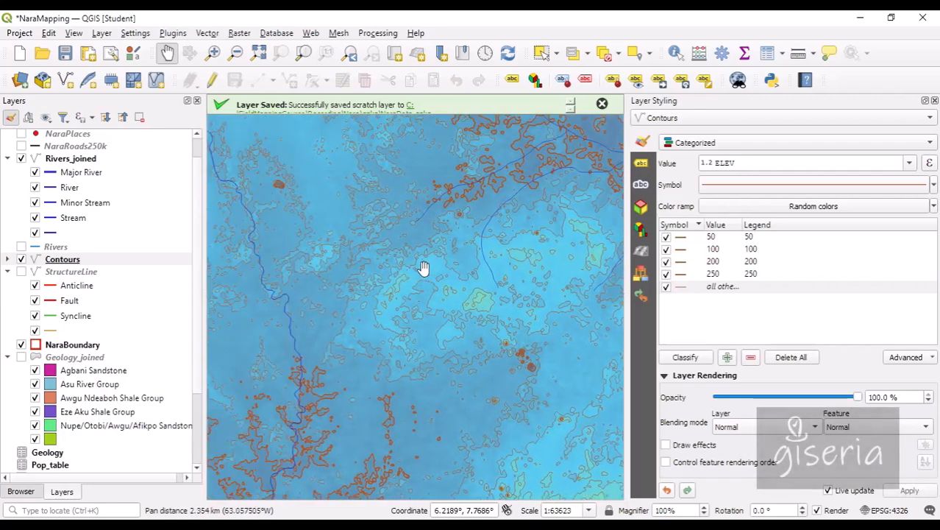
{"action": "left_click_drag", "start_coordinate": [339, 201], "coordinate": [395, 291]}
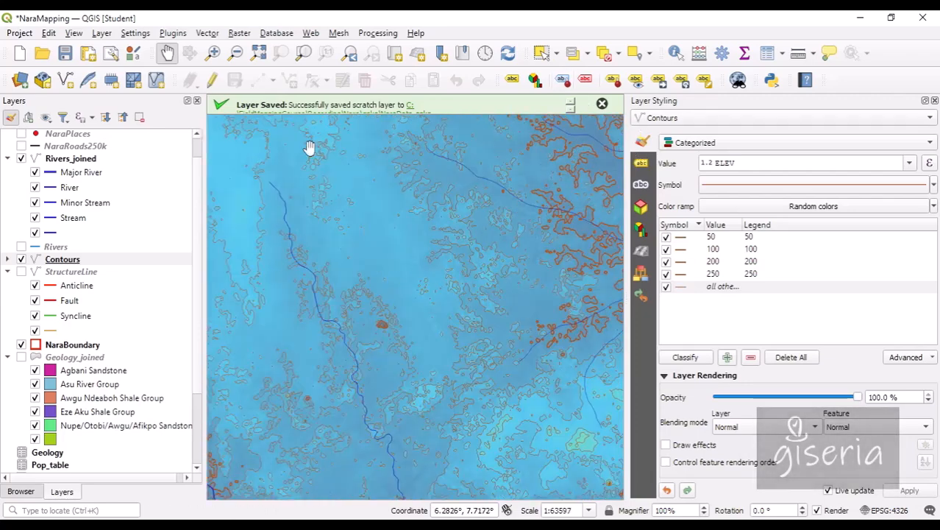
{"action": "left_click", "coordinate": [602, 105]}
{"action": "left_click_drag", "start_coordinate": [322, 200], "coordinate": [573, 336]}
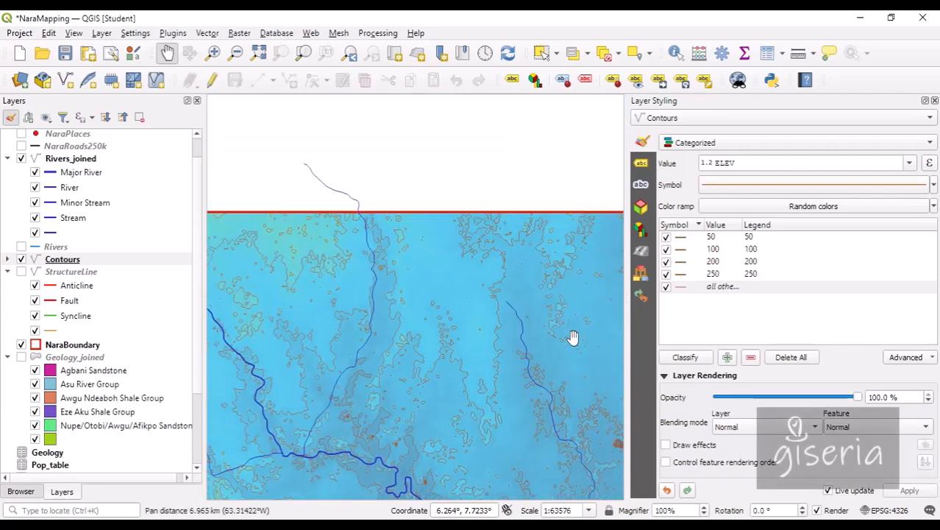
{"action": "left_click_drag", "start_coordinate": [294, 434], "coordinate": [450, 386]}
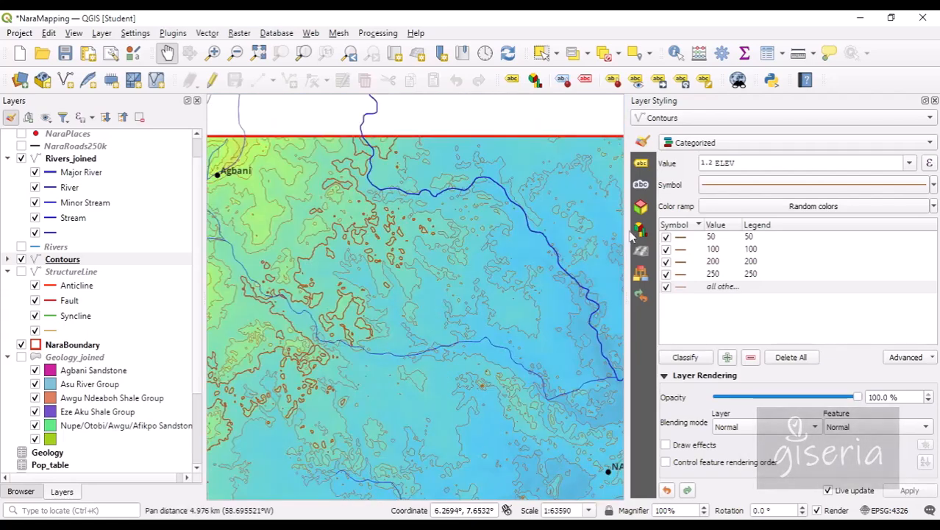
Step: Widen the map canvas and compare the contours with the NaraElevation colours around Amuri and Agbani
{"action": "left_click_drag", "start_coordinate": [624, 230], "coordinate": [701, 231]}
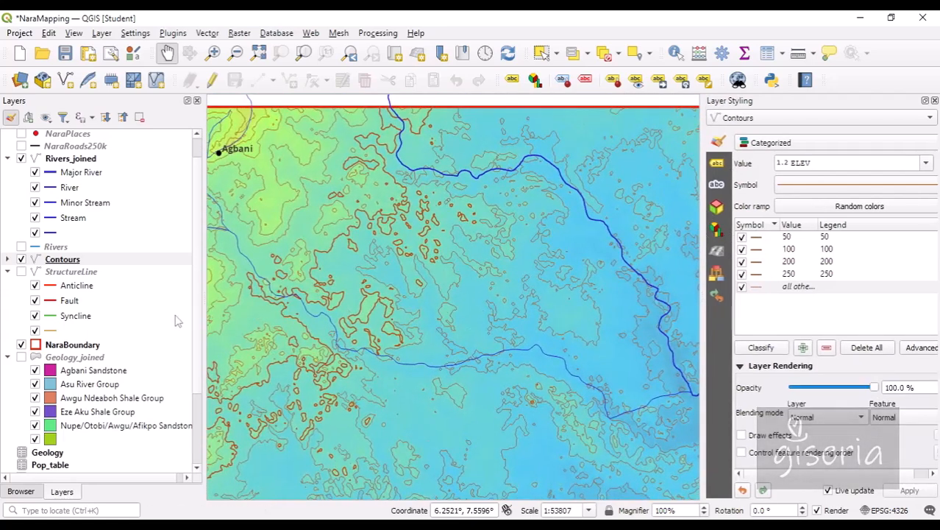
{"action": "scroll", "coordinate": [199, 301], "scroll_direction": "down", "scroll_amount": 3}
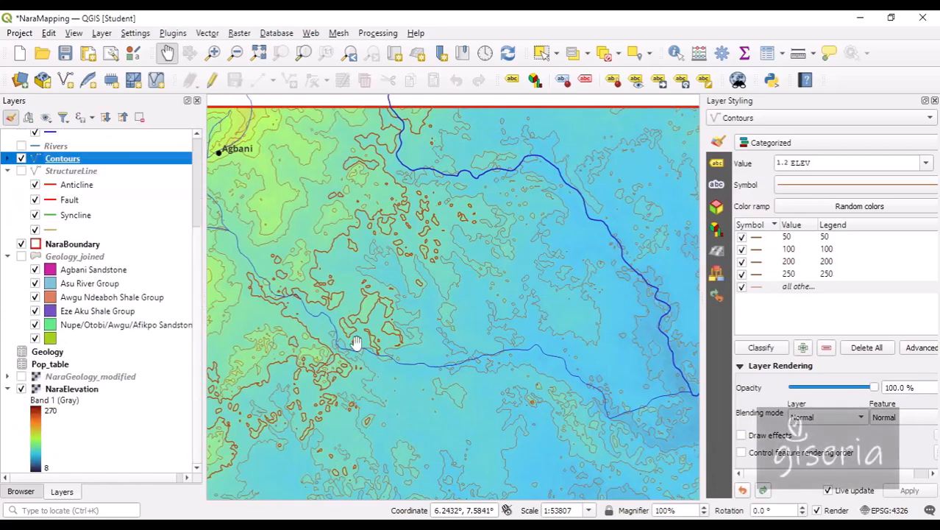
{"action": "left_click_drag", "start_coordinate": [239, 346], "coordinate": [505, 336]}
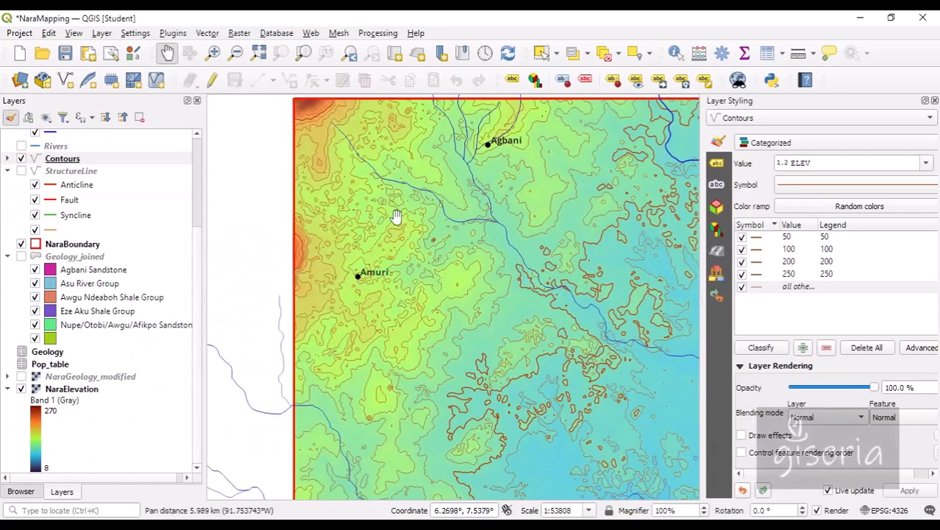
{"action": "left_click_drag", "start_coordinate": [429, 213], "coordinate": [356, 270]}
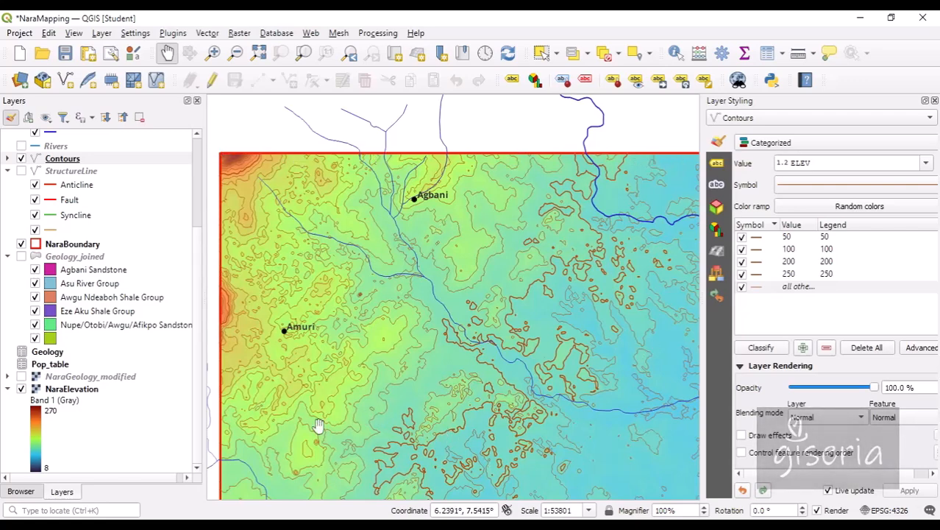
{"action": "left_click_drag", "start_coordinate": [441, 420], "coordinate": [400, 342]}
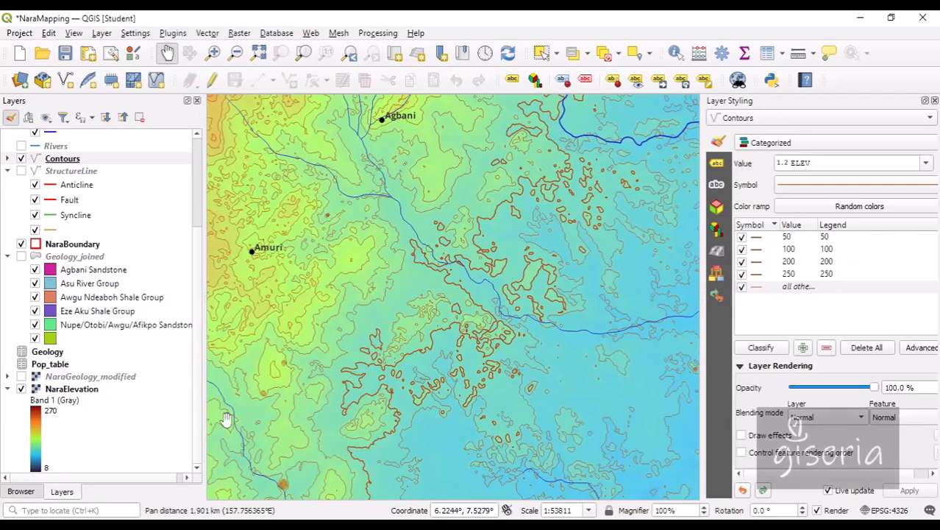
{"action": "left_click_drag", "start_coordinate": [296, 426], "coordinate": [384, 428]}
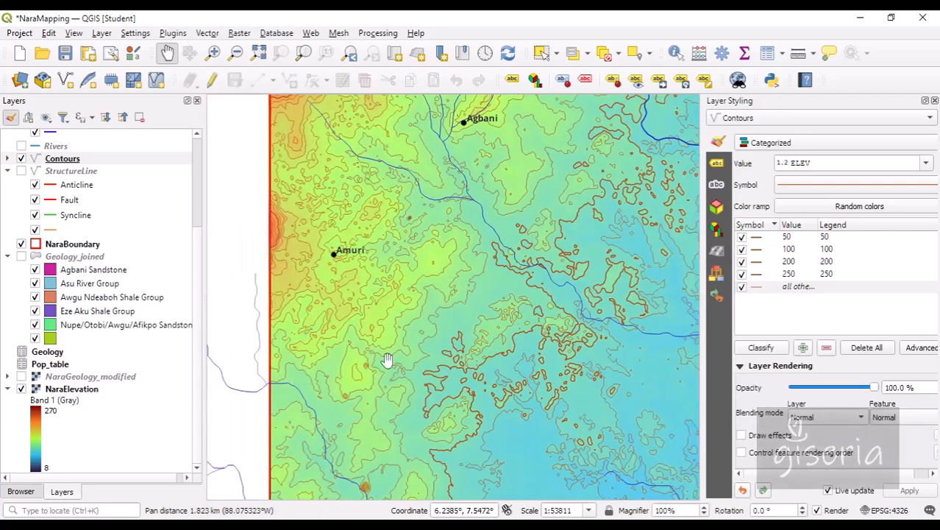
{"action": "left_click_drag", "start_coordinate": [583, 294], "coordinate": [486, 371]}
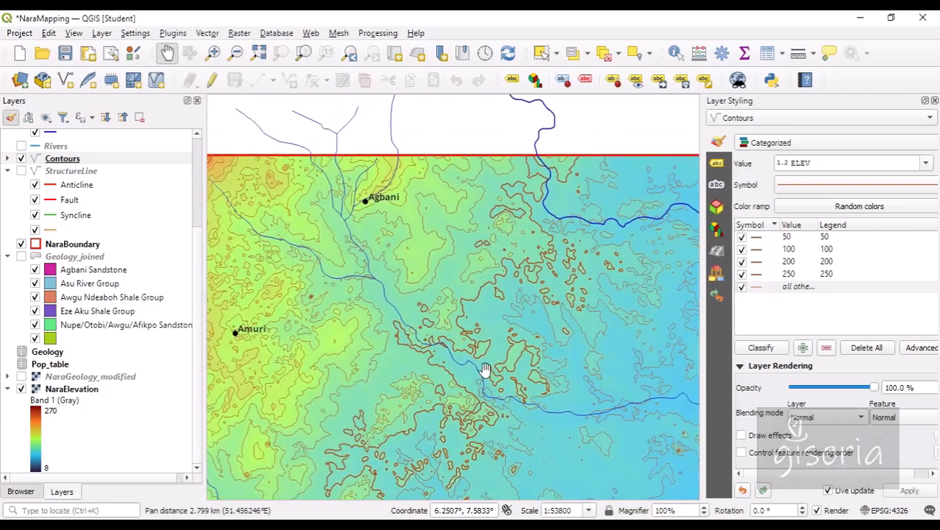
{"action": "left_click_drag", "start_coordinate": [392, 338], "coordinate": [512, 341]}
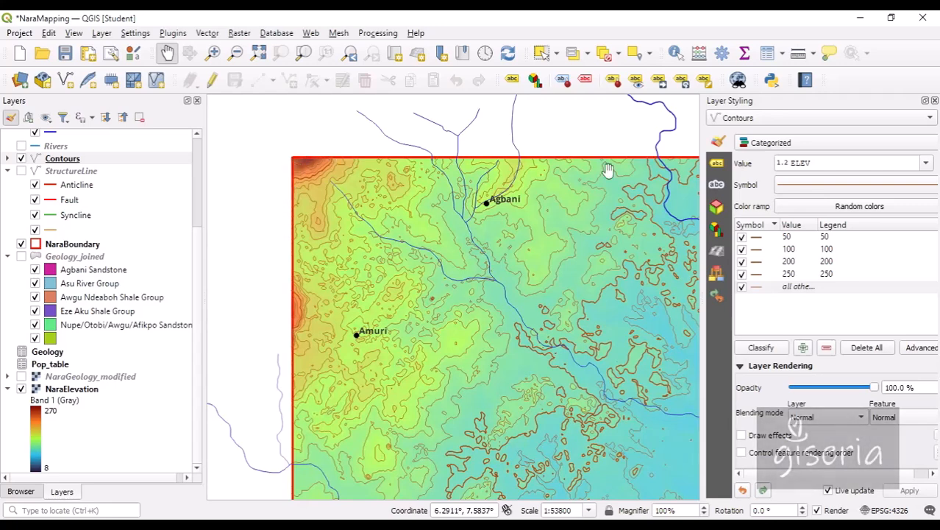
{"action": "left_click_drag", "start_coordinate": [633, 378], "coordinate": [478, 302]}
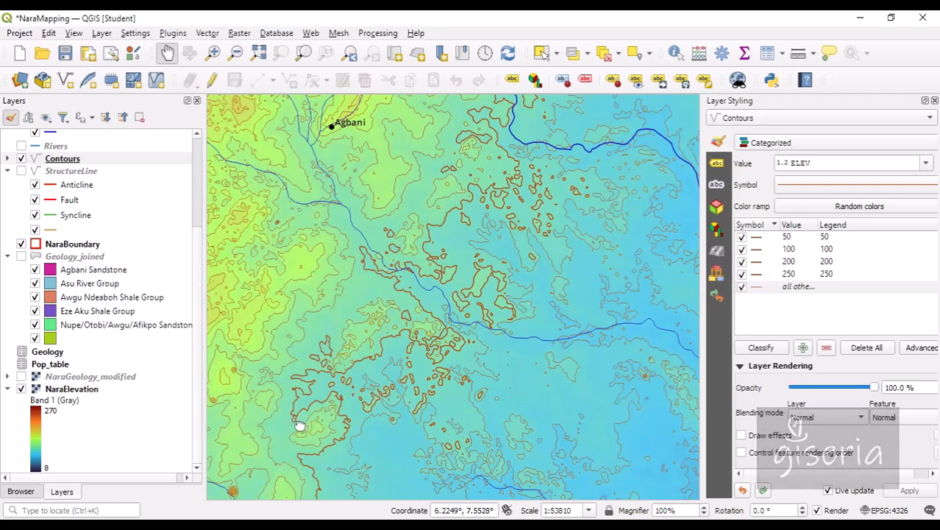
{"action": "left_click_drag", "start_coordinate": [299, 425], "coordinate": [393, 448]}
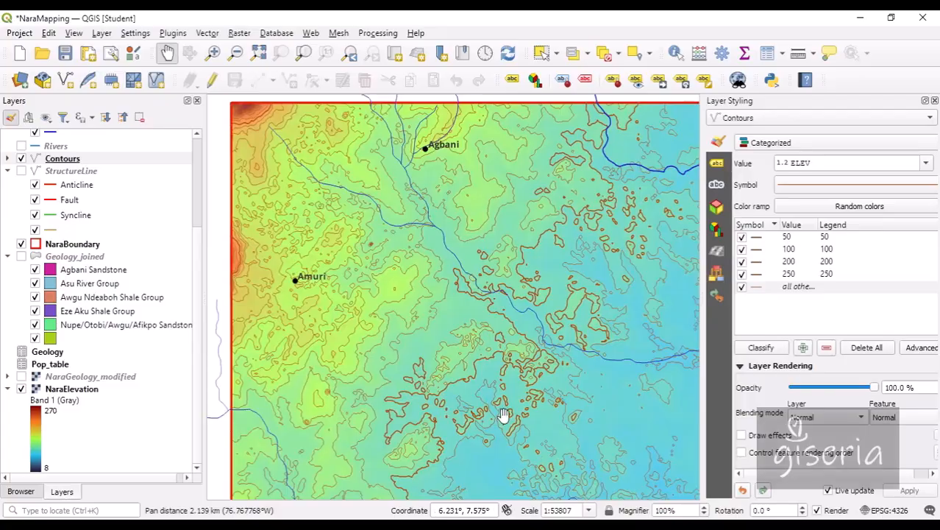